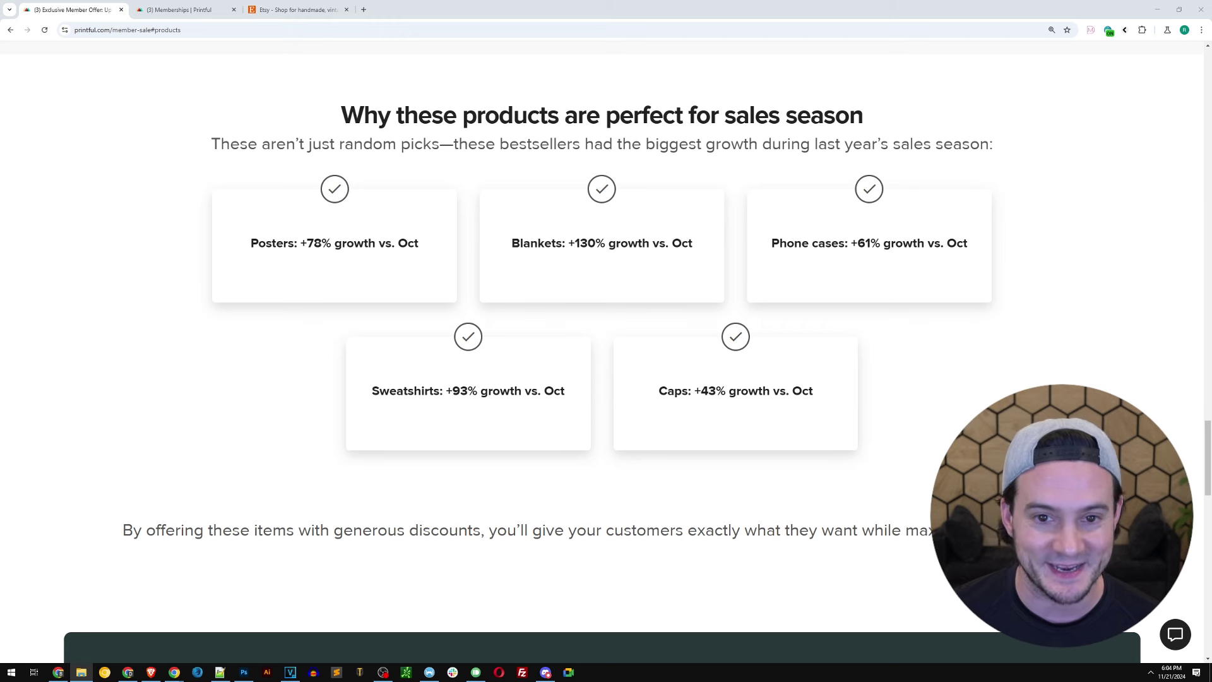
Highlight the sales-season heading and the bestseller-growth subtitle on the Printful page.
{"action": "left_click_drag", "start_coordinate": [341, 115], "coordinate": [867, 123]}
{"action": "left_click", "coordinate": [287, 144]}
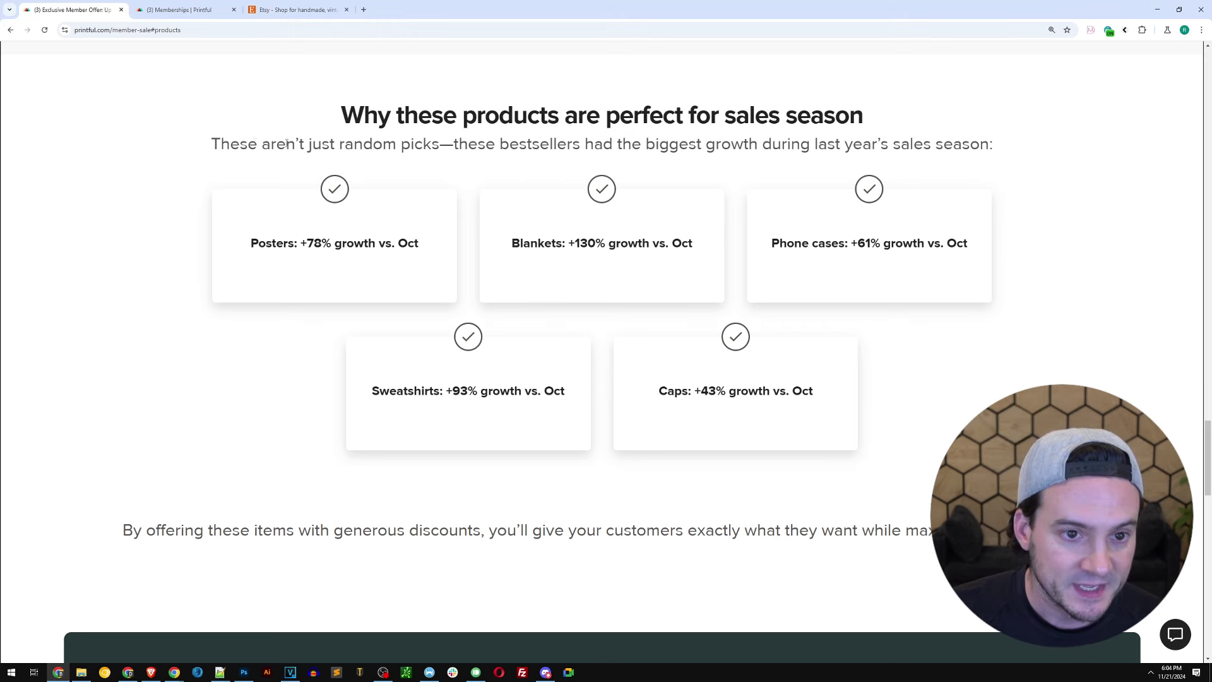
{"action": "left_click_drag", "start_coordinate": [210, 146], "coordinate": [992, 150]}
{"action": "left_click", "coordinate": [994, 146]}
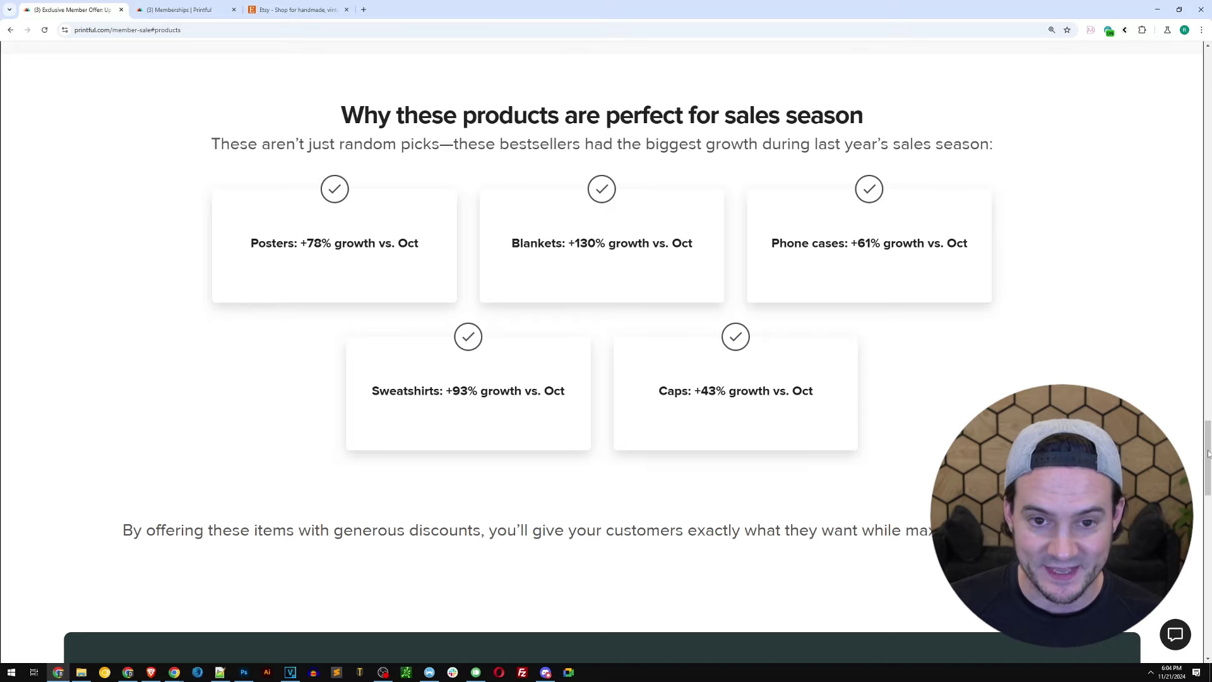
Scroll through the members-only discount products, such as the Eco Tote Bag at $12.79.
{"action": "left_click_drag", "start_coordinate": [1208, 454], "coordinate": [1200, 288]}
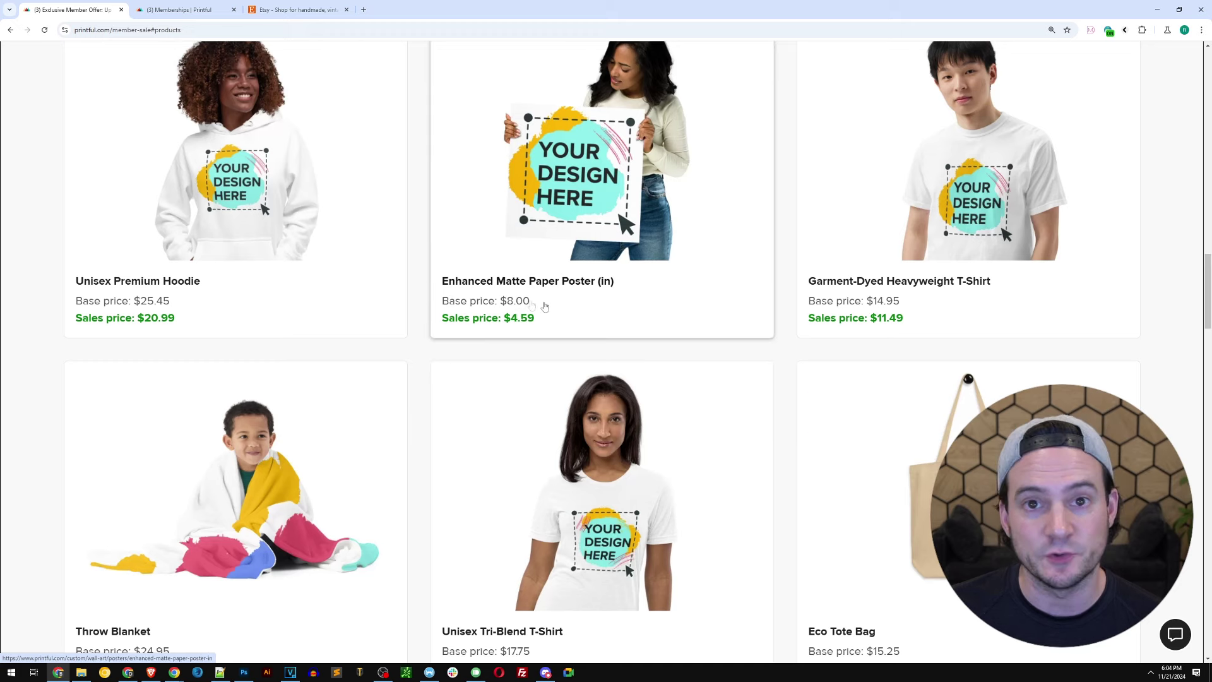
{"action": "scroll", "coordinate": [1168, 347], "scroll_direction": "up", "scroll_amount": 1}
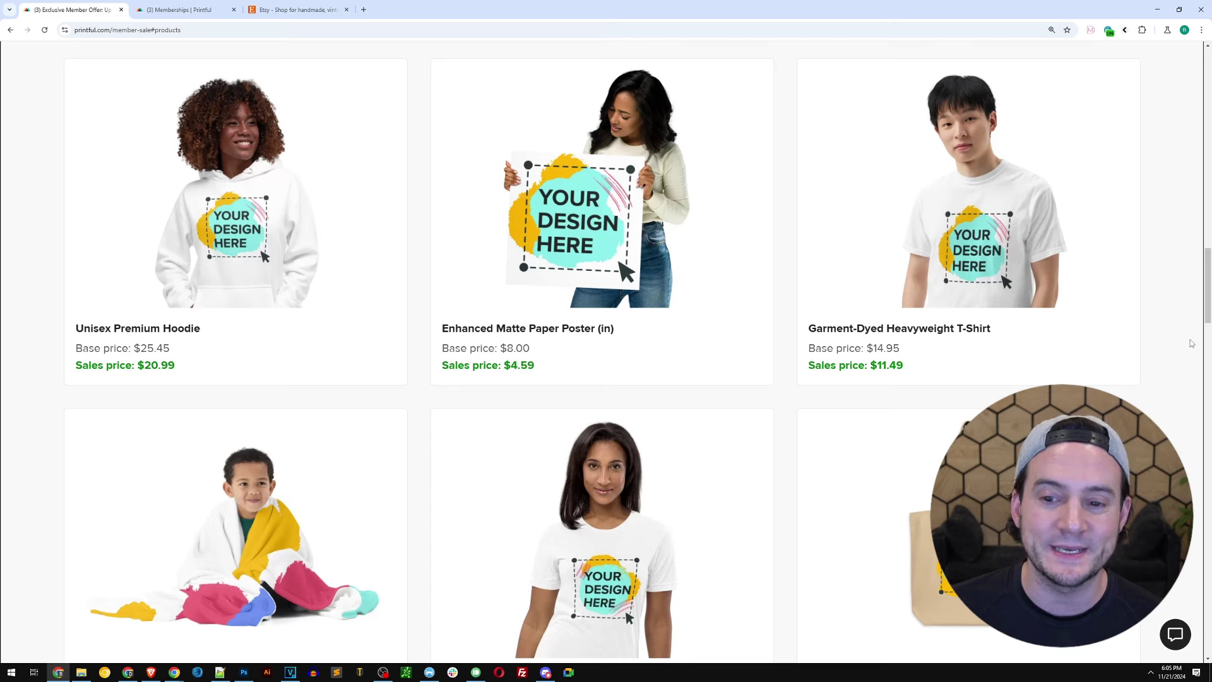
{"action": "scroll", "coordinate": [404, 296], "scroll_direction": "down", "scroll_amount": 4}
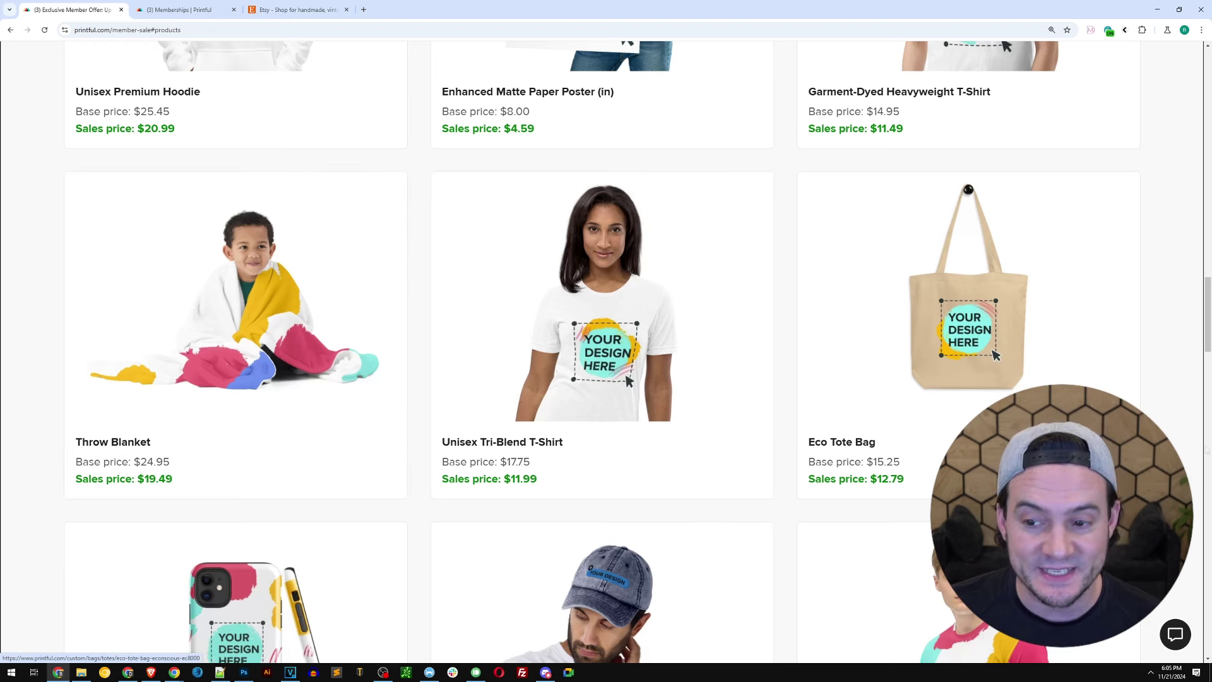
{"action": "scroll", "coordinate": [1172, 408], "scroll_direction": "down", "scroll_amount": 2}
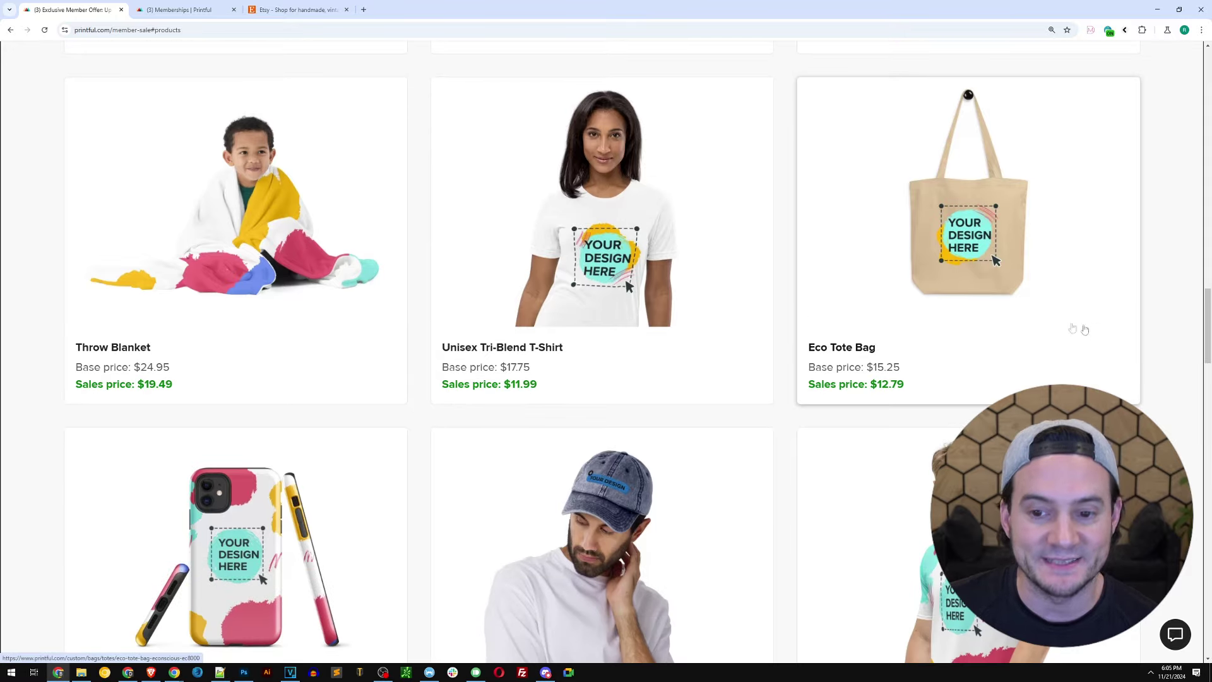
{"action": "scroll", "coordinate": [902, 308], "scroll_direction": "down", "scroll_amount": 4}
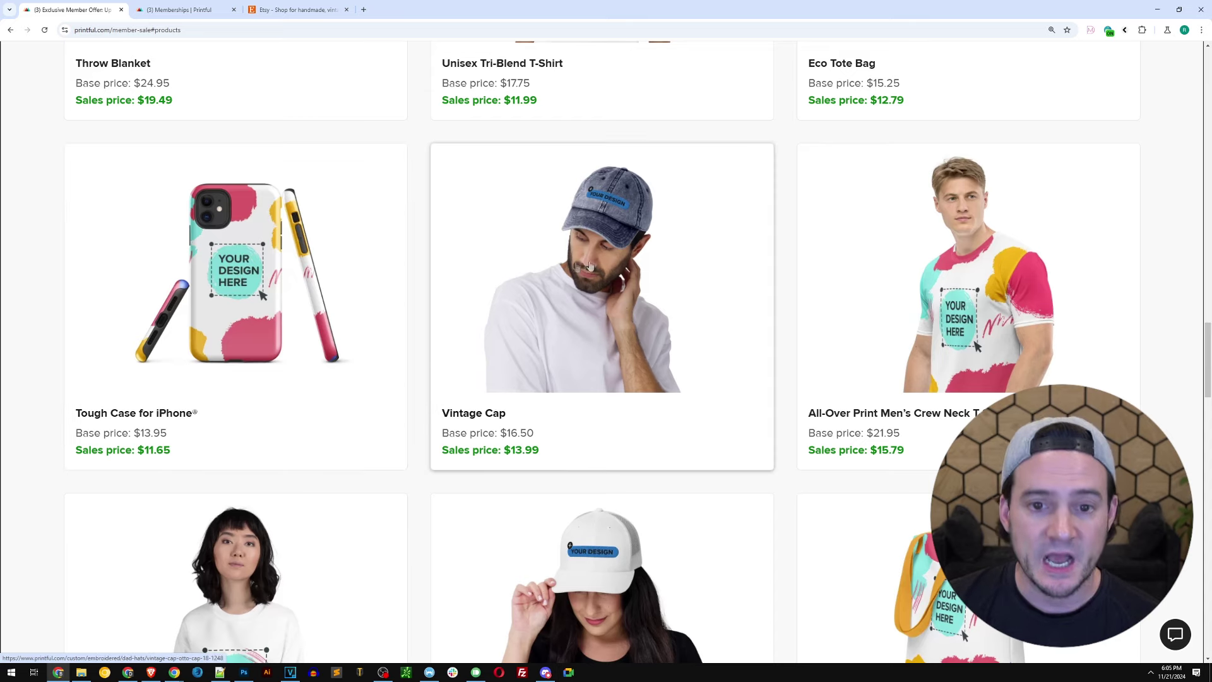
{"action": "scroll", "coordinate": [673, 229], "scroll_direction": "down", "scroll_amount": 1}
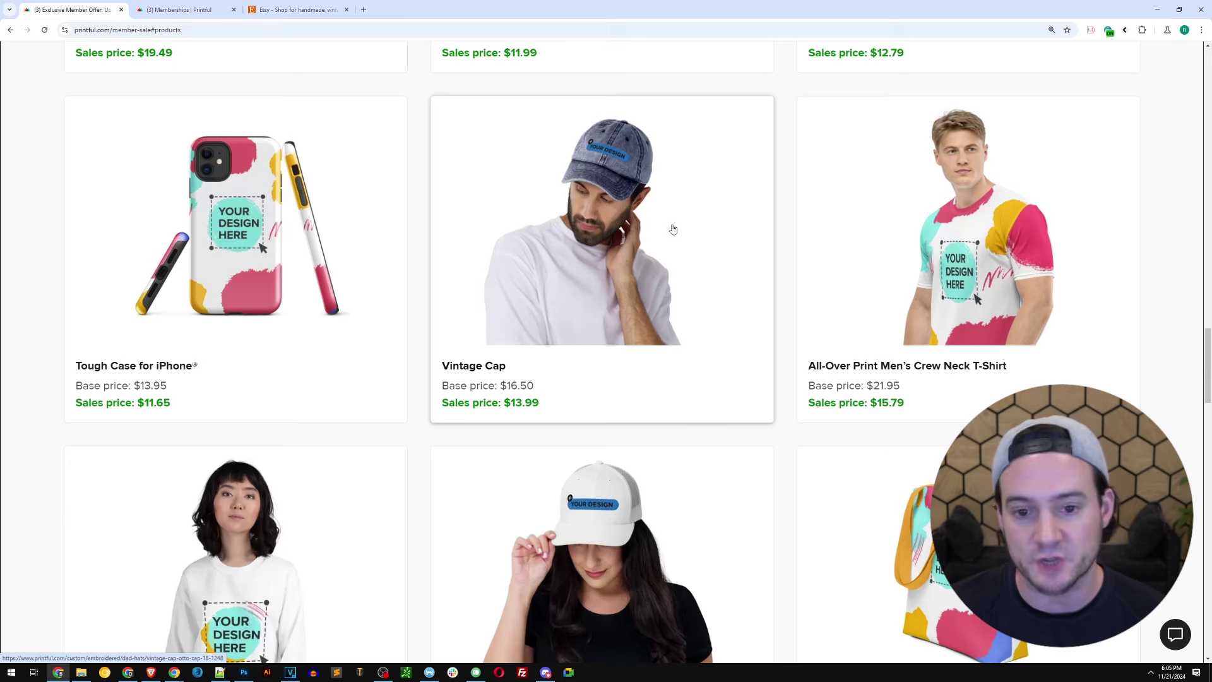
Scroll down to the Growth membership stats, then back up to the All-Over Print Tote Bag at $11.69.
{"action": "scroll", "coordinate": [940, 209], "scroll_direction": "down", "scroll_amount": 1}
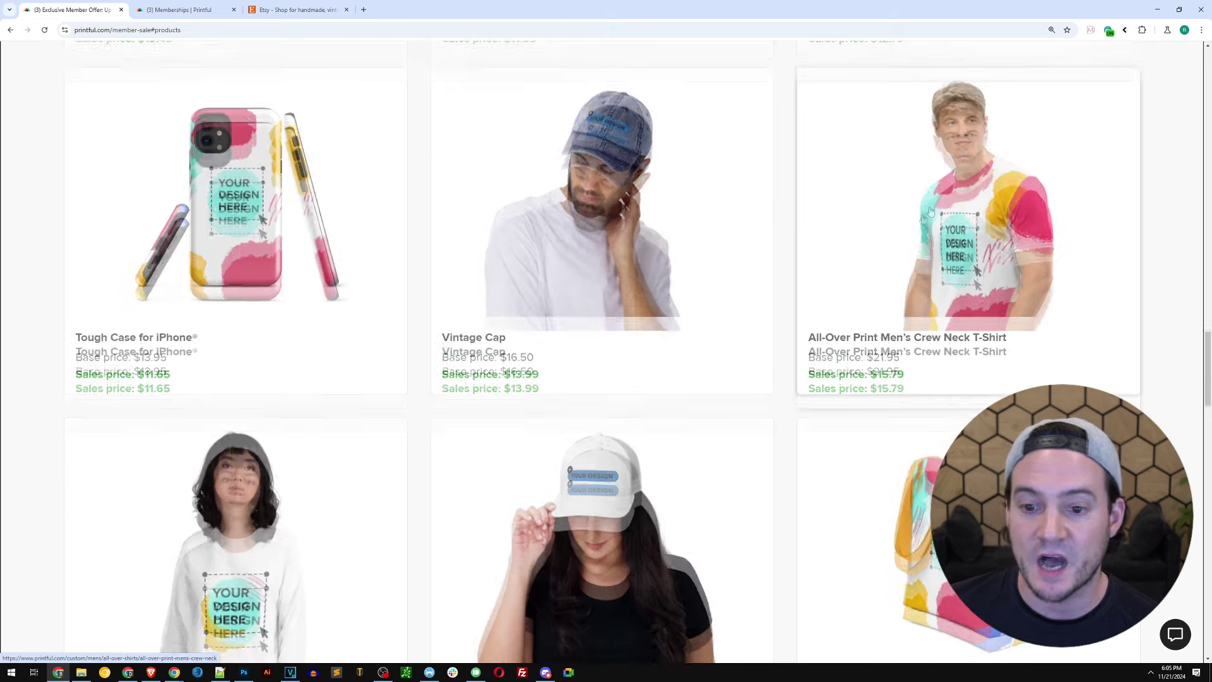
{"action": "scroll", "coordinate": [928, 147], "scroll_direction": "down", "scroll_amount": 1}
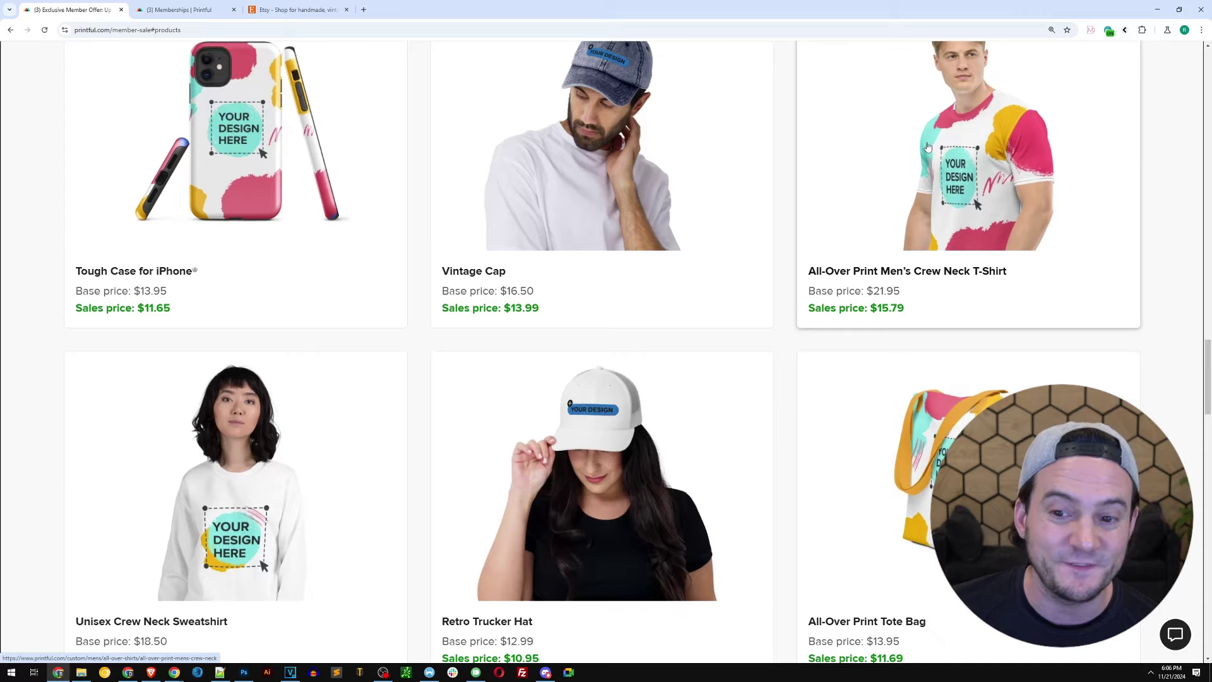
{"action": "scroll", "coordinate": [927, 146], "scroll_direction": "down", "scroll_amount": 1}
{"action": "scroll", "coordinate": [387, 298], "scroll_direction": "down", "scroll_amount": 3}
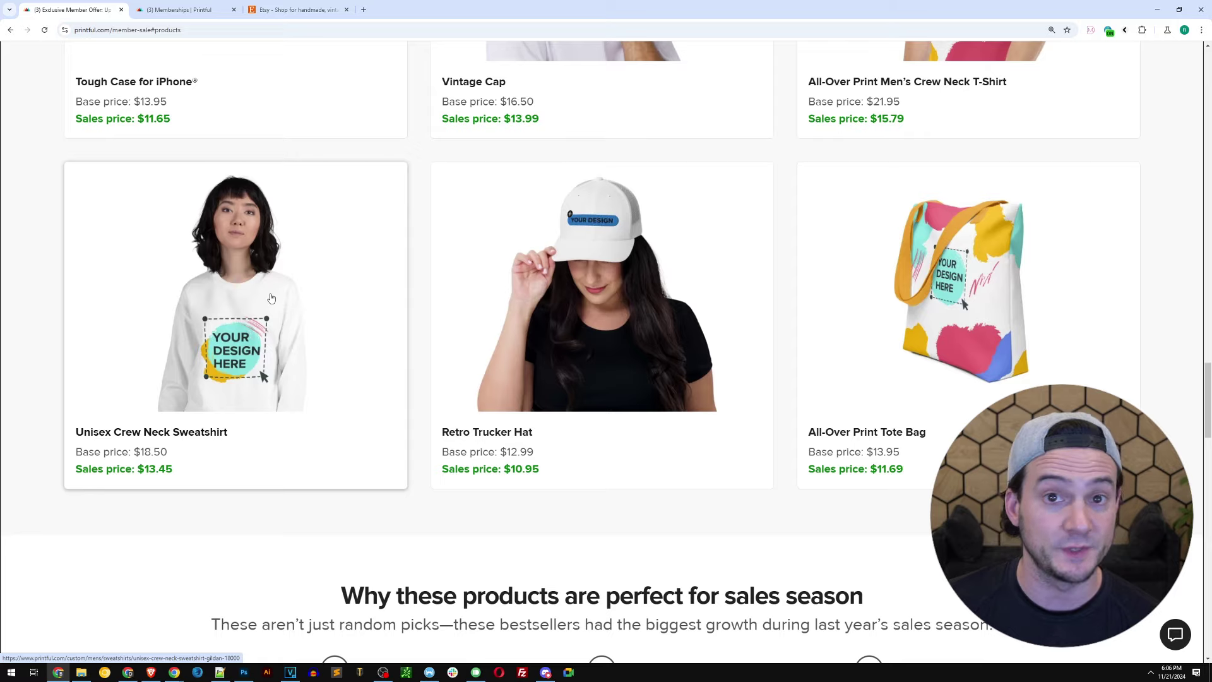
{"action": "scroll", "coordinate": [400, 233], "scroll_direction": "down", "scroll_amount": 10}
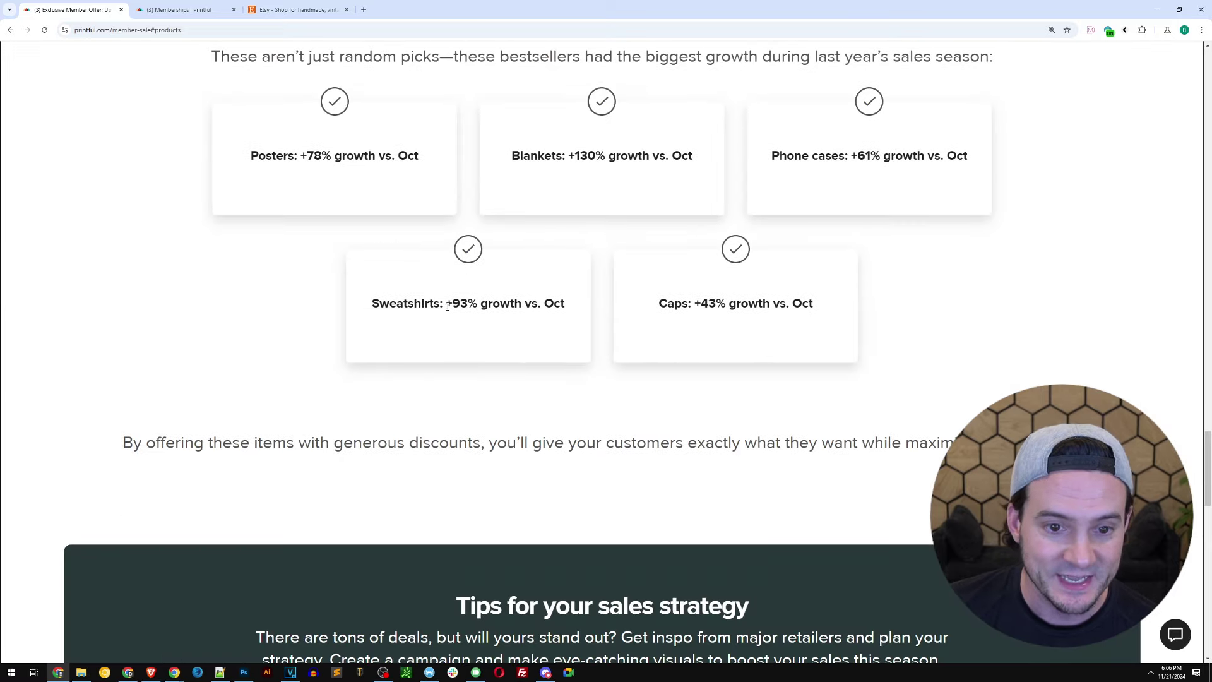
{"action": "left_click_drag", "start_coordinate": [447, 306], "coordinate": [470, 306]}
{"action": "scroll", "coordinate": [452, 341], "scroll_direction": "up", "scroll_amount": 8}
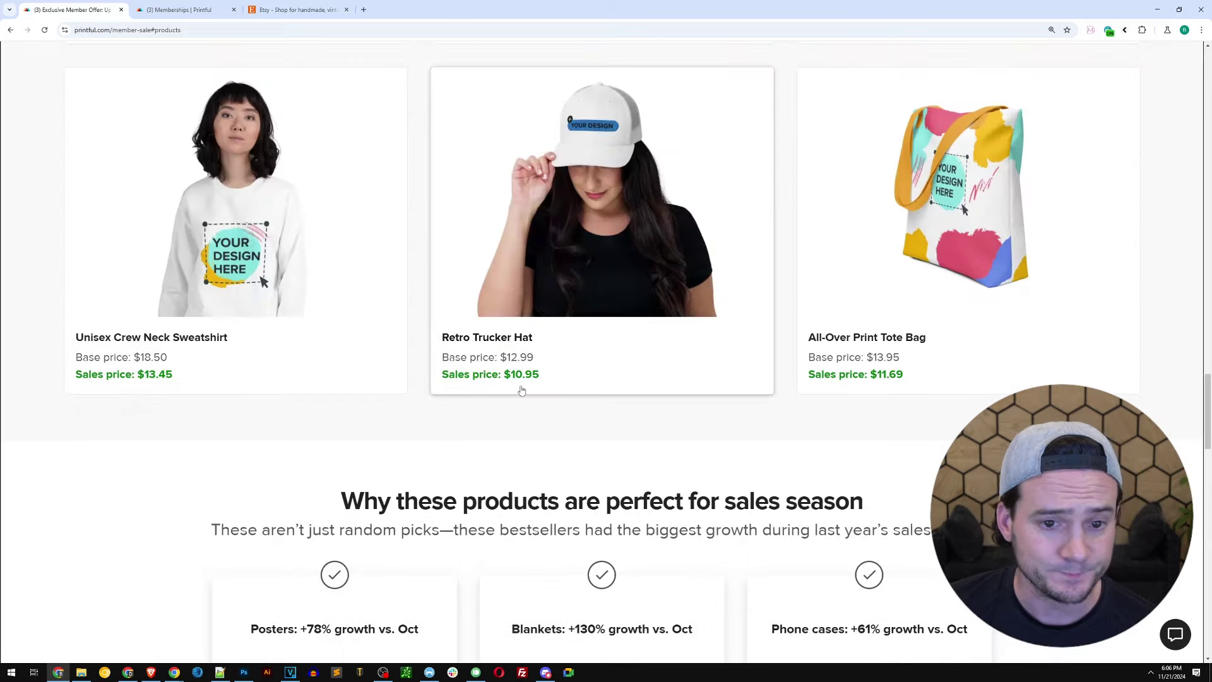
{"action": "scroll", "coordinate": [679, 422], "scroll_direction": "up", "scroll_amount": 1}
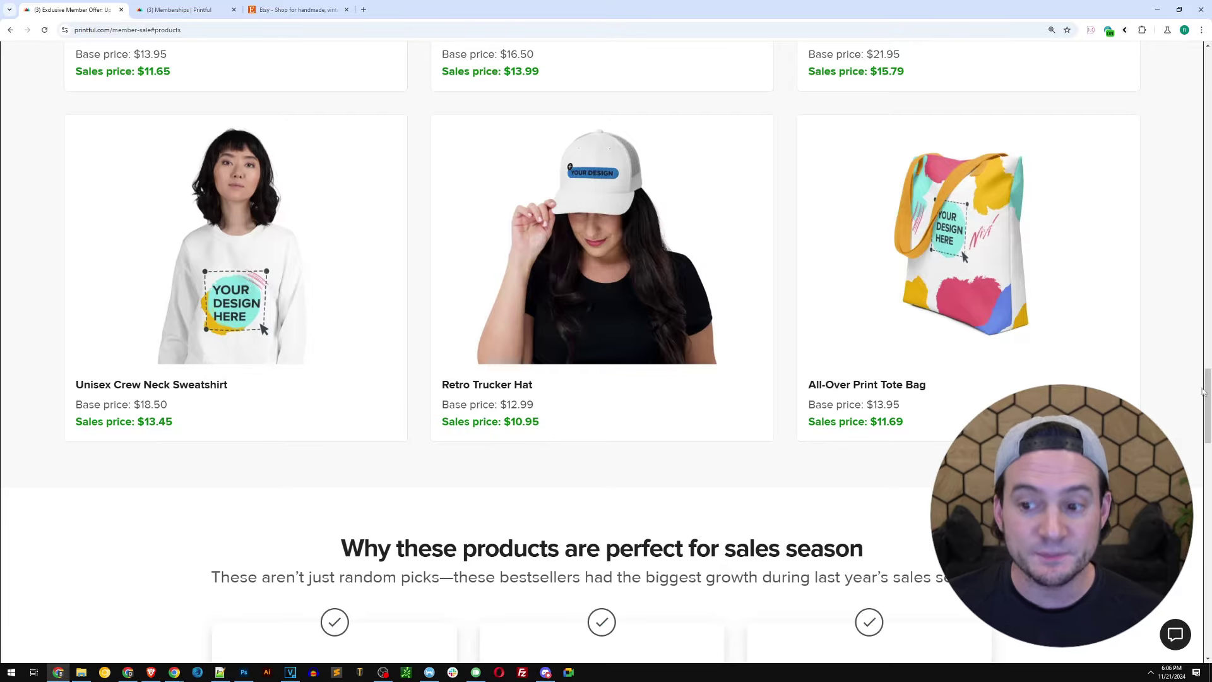
{"action": "left_click_drag", "start_coordinate": [1205, 393], "coordinate": [1208, 166]}
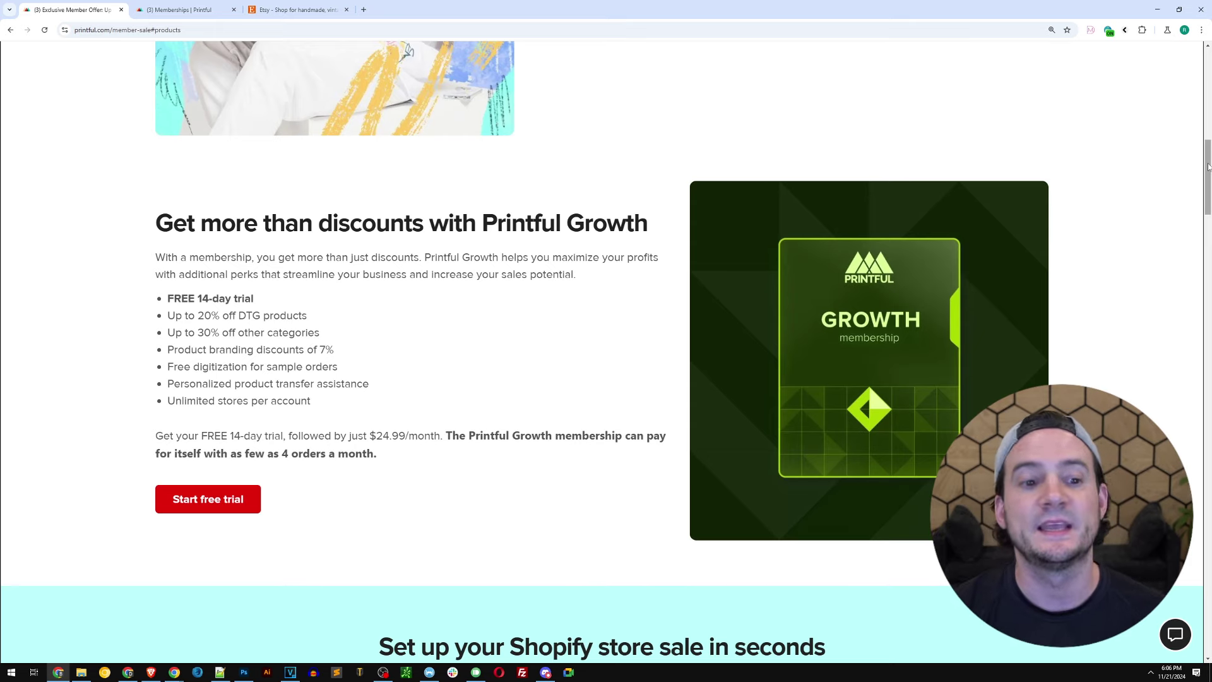
Highlight the $24.99/month Growth price and the FREE 14-day trial wording, then scroll back to the discounts.
{"action": "scroll", "coordinate": [294, 377], "scroll_direction": "down", "scroll_amount": 1}
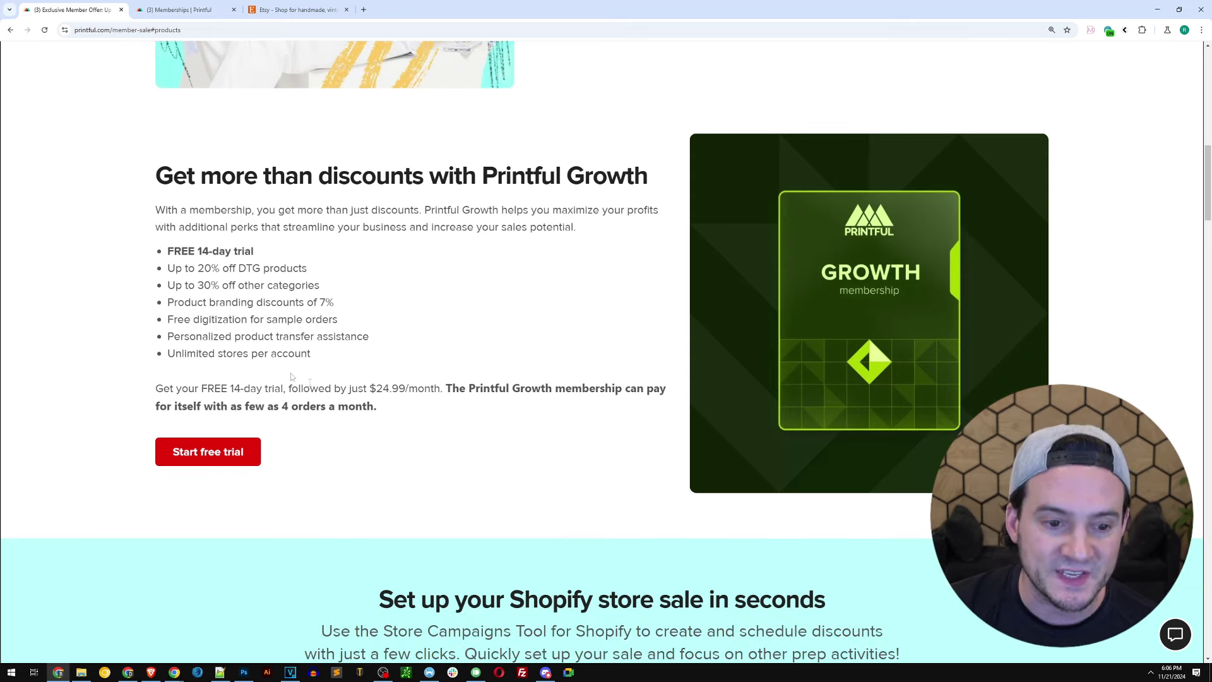
{"action": "double_click", "coordinate": [388, 390]}
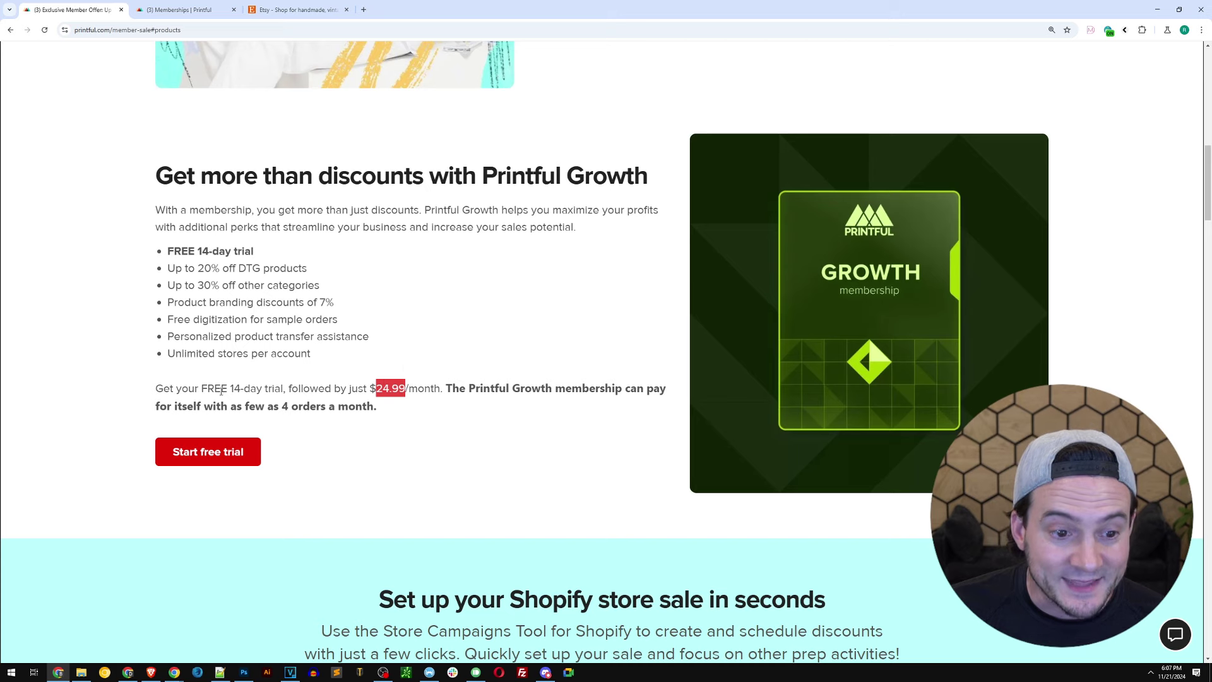
{"action": "left_click_drag", "start_coordinate": [202, 389], "coordinate": [285, 388]}
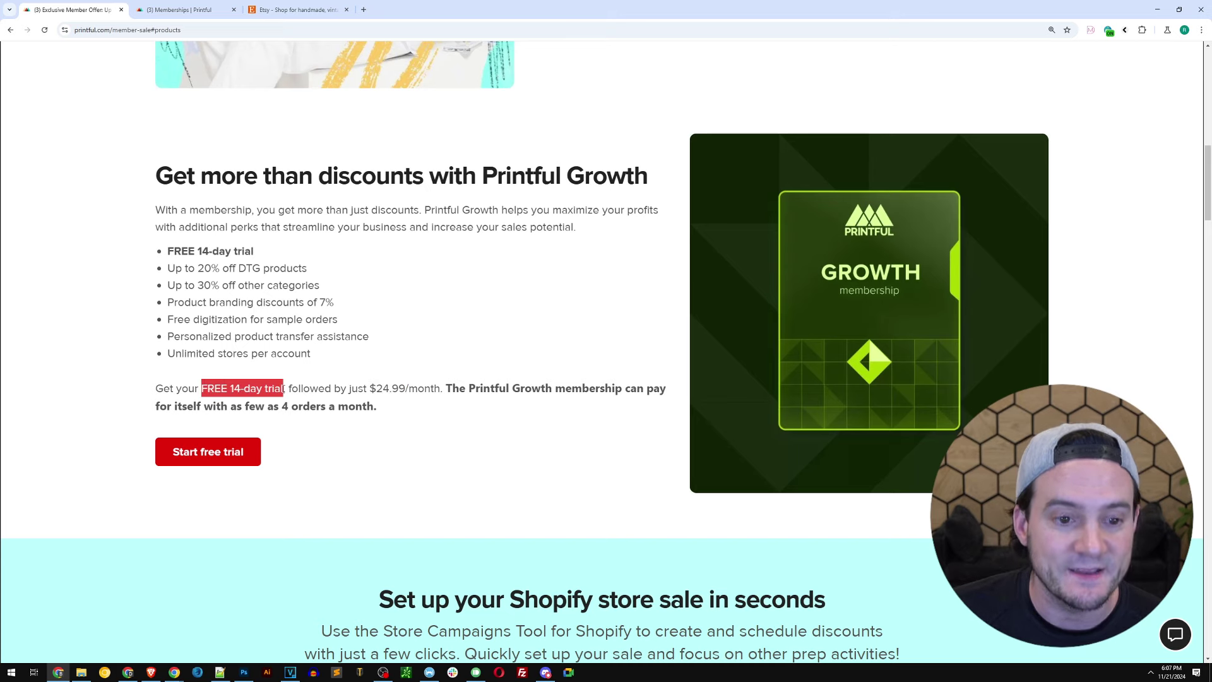
{"action": "left_click", "coordinate": [280, 389]}
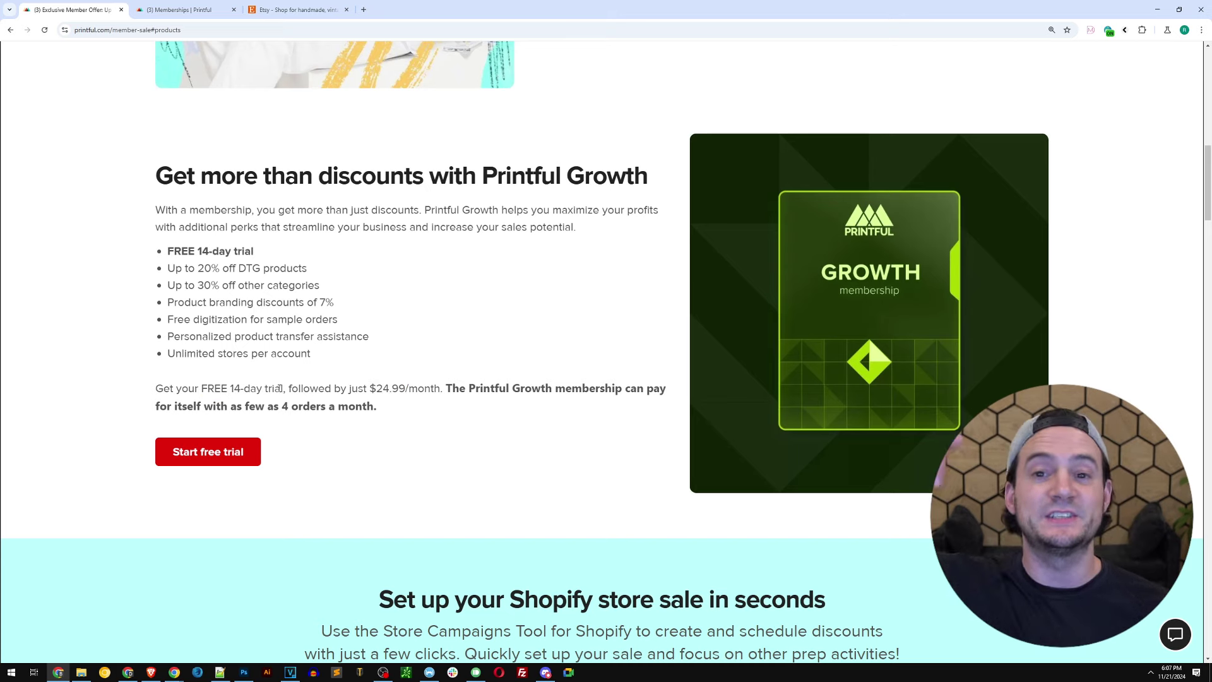
{"action": "scroll", "coordinate": [477, 336], "scroll_direction": "down", "scroll_amount": 10}
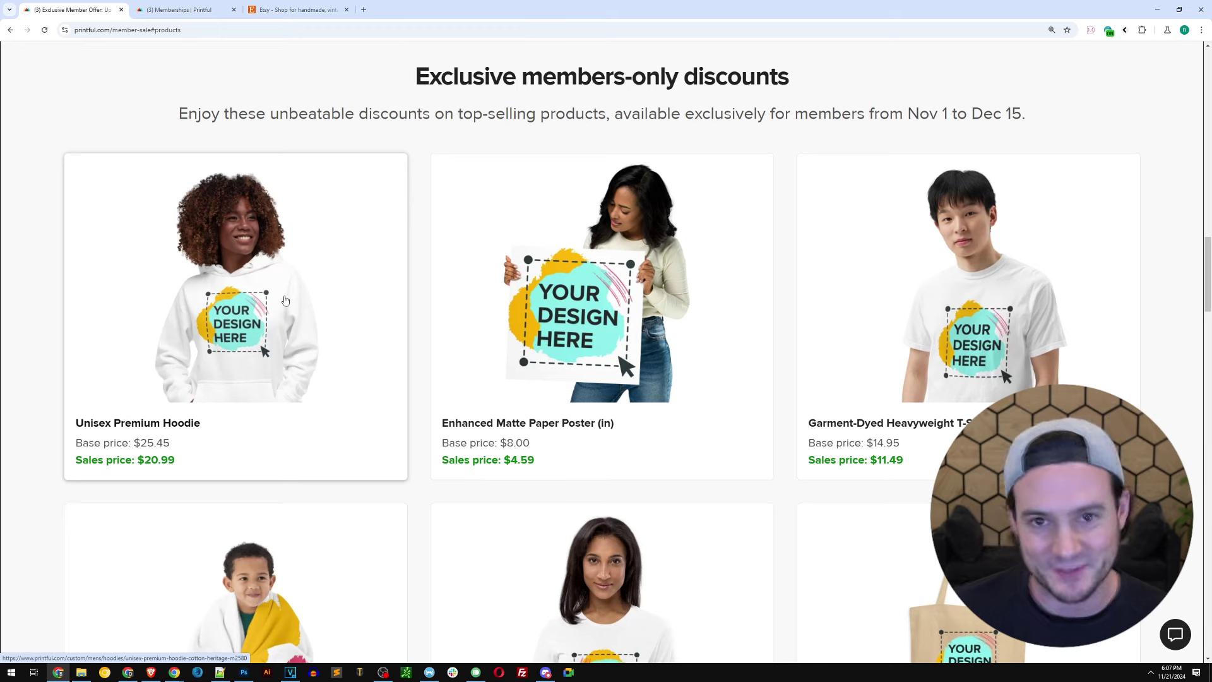
On the Etsy tab, dismiss the Google sign-in prompt and search for 'hoodie'.
{"action": "left_click", "coordinate": [303, 10]}
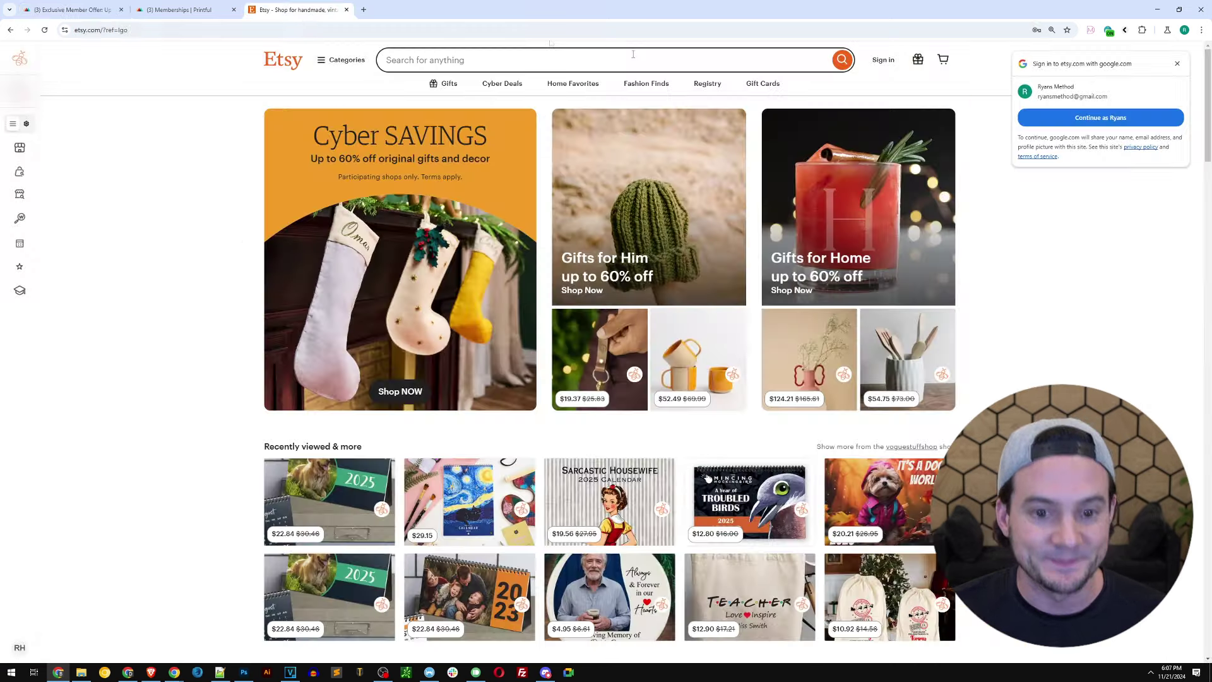
{"action": "left_click", "coordinate": [1176, 64]}
{"action": "left_click", "coordinate": [530, 58]}
{"action": "type", "text": "hoodi"}
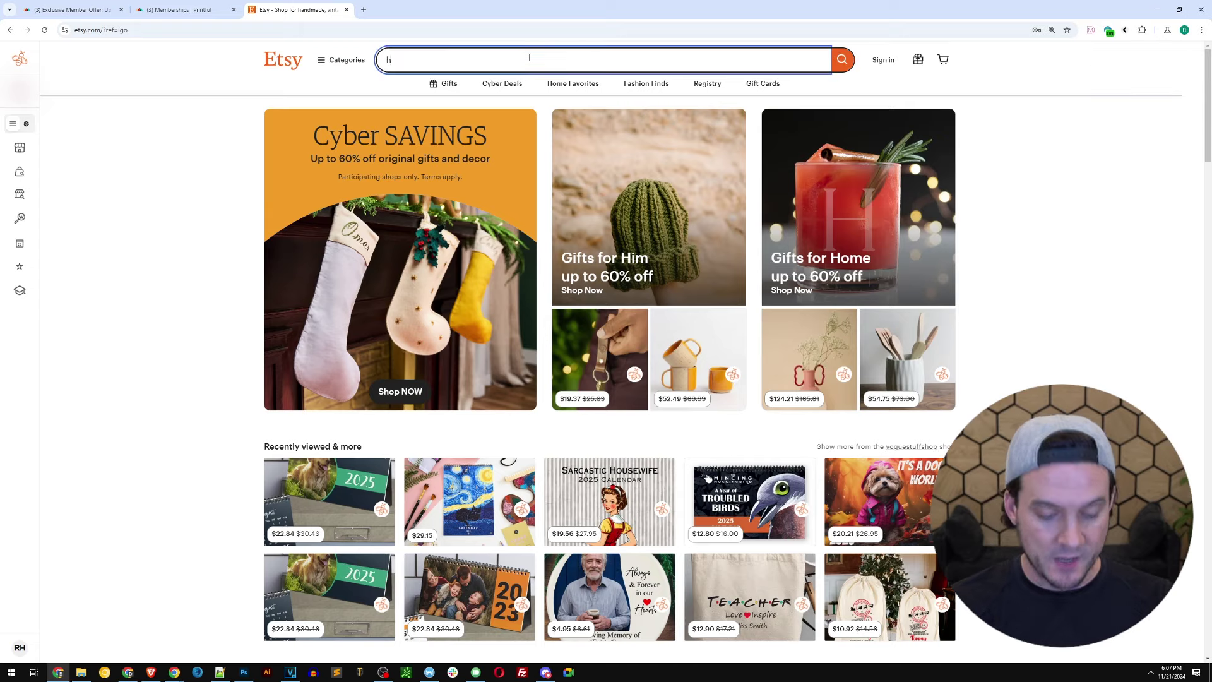
{"action": "type", "text": "e"}
{"action": "key", "text": "Return"}
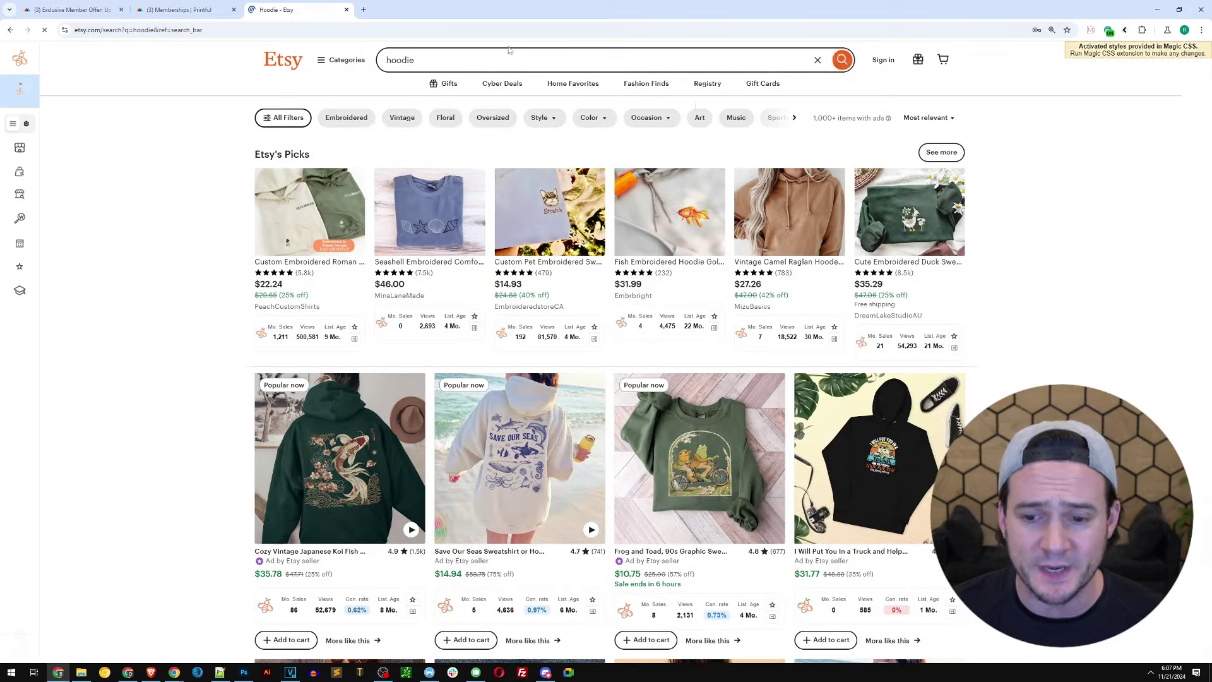
Open EverBee Product Analytics for the hoodie results, dismiss the survey and zoom in.
{"action": "scroll", "coordinate": [115, 127], "scroll_direction": "down", "scroll_amount": 1}
{"action": "mouse_move", "coordinate": [18, 149]}
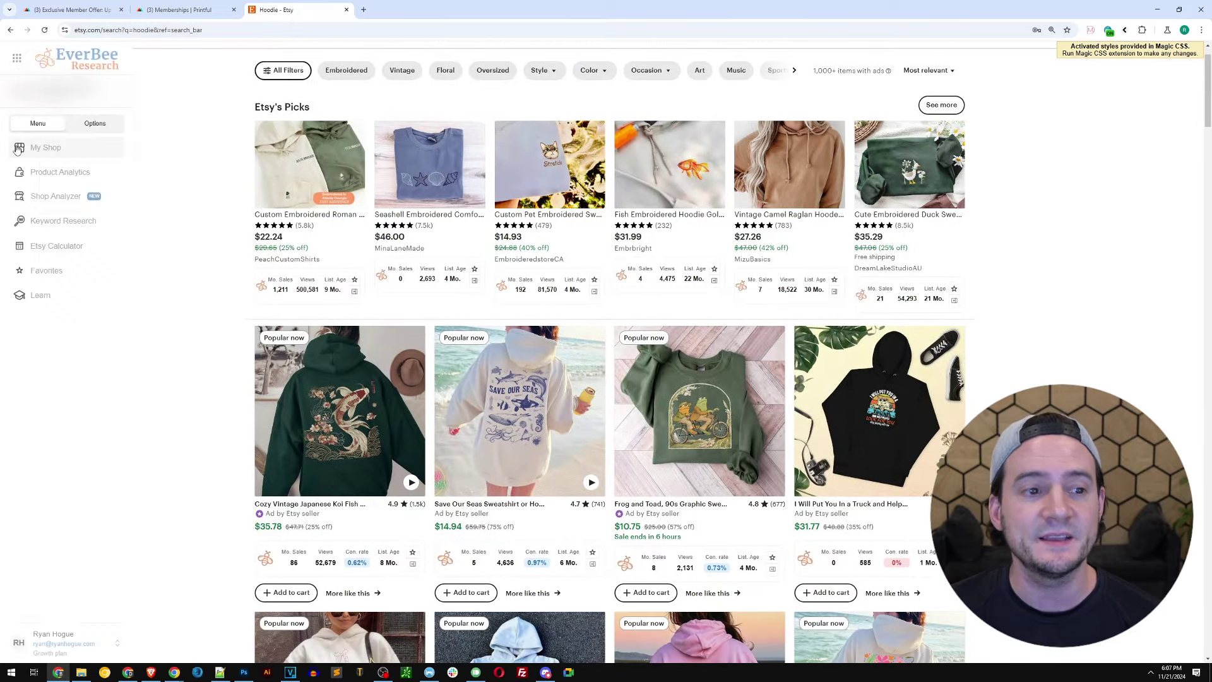
{"action": "left_click", "coordinate": [58, 173]}
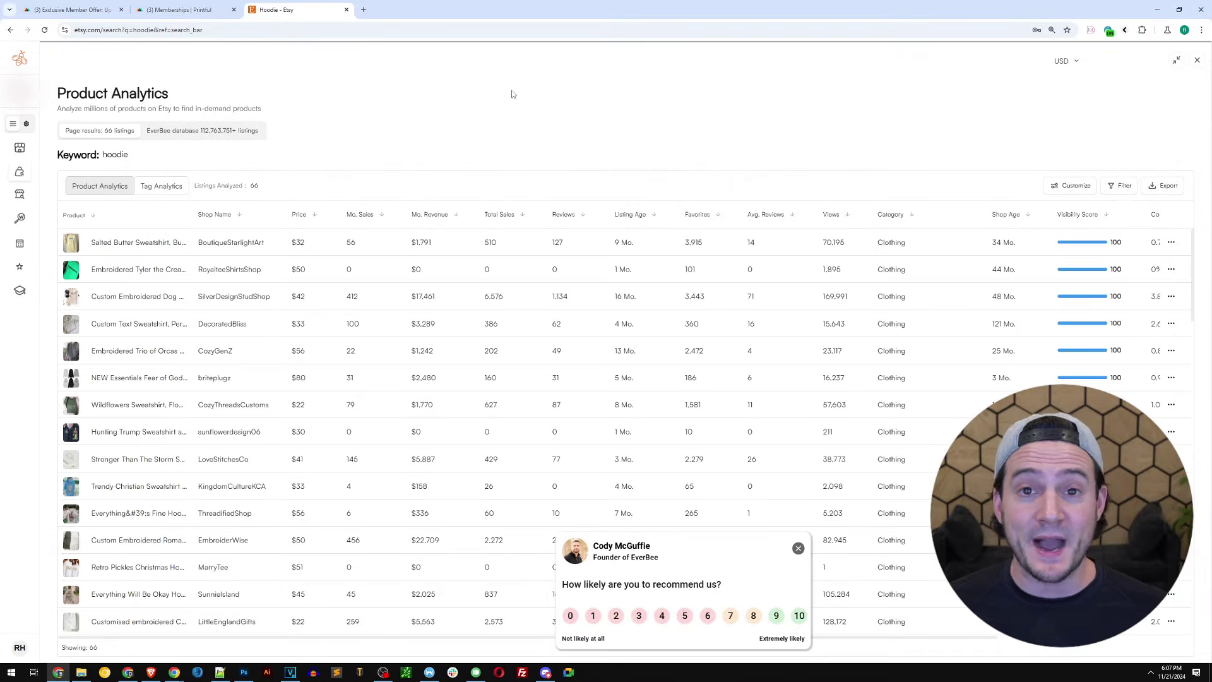
{"action": "left_click", "coordinate": [798, 548]}
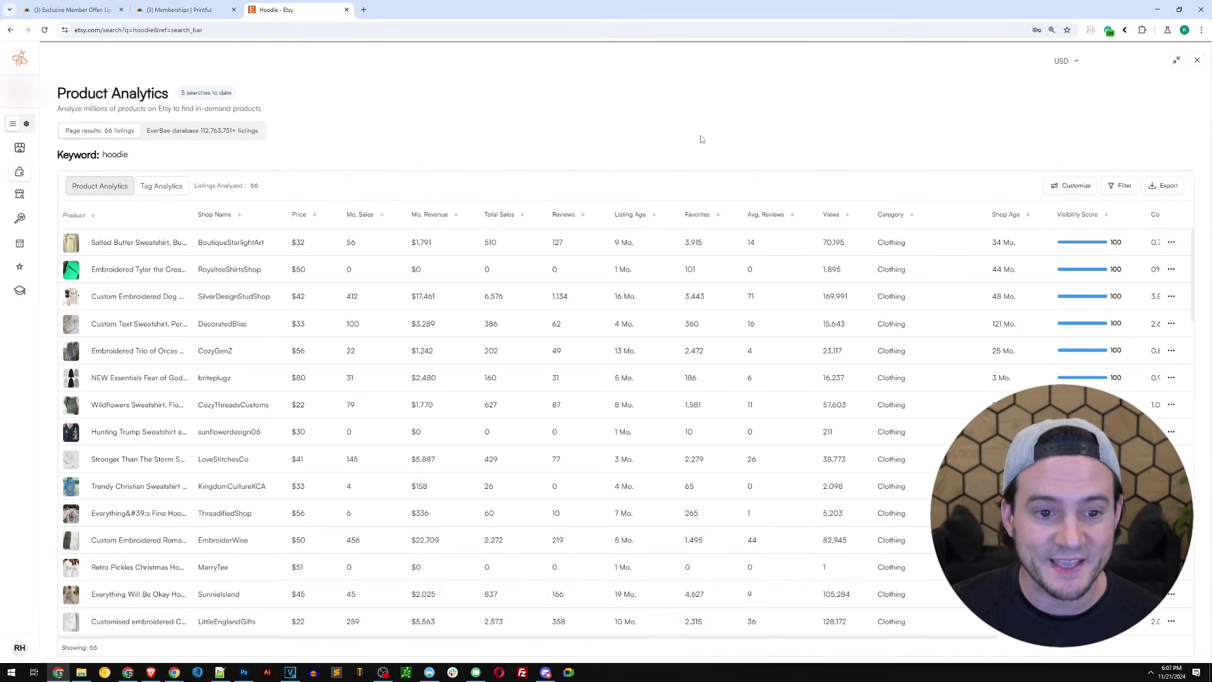
{"action": "key", "text": "ctrl+plus"}
{"action": "key", "text": "ctrl+plus"}
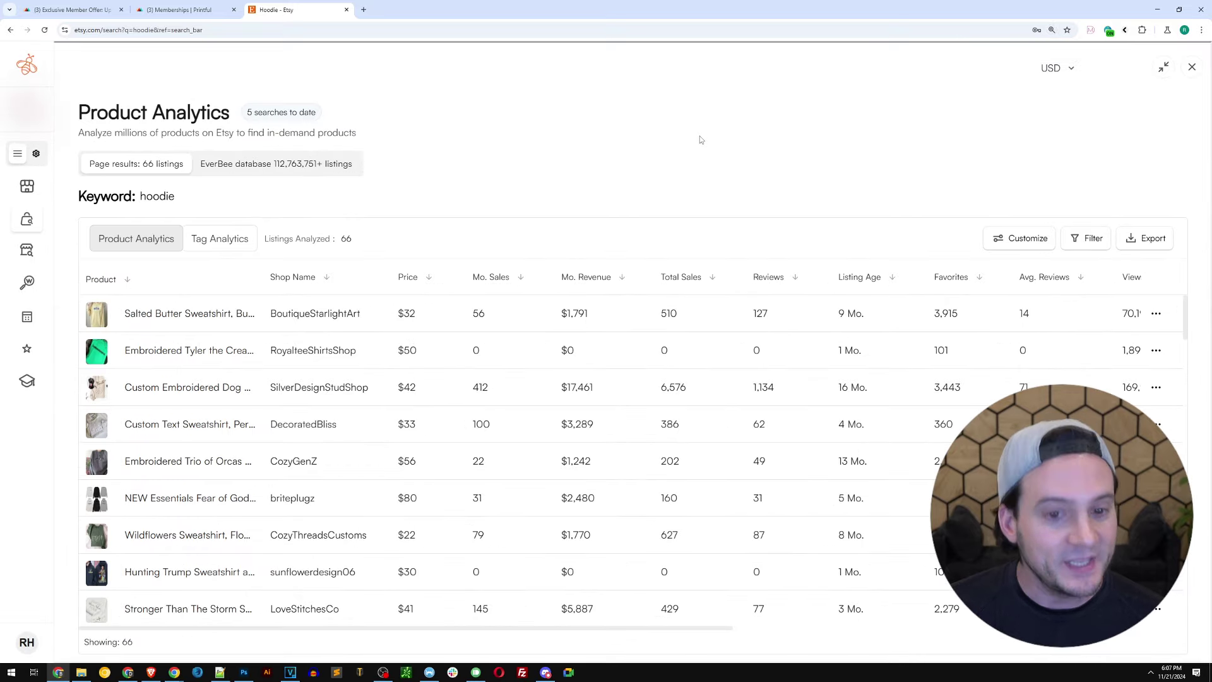
Sort hoodie listings by monthly sales, highest first, and snip the EverBee database count.
{"action": "left_click", "coordinate": [521, 279]}
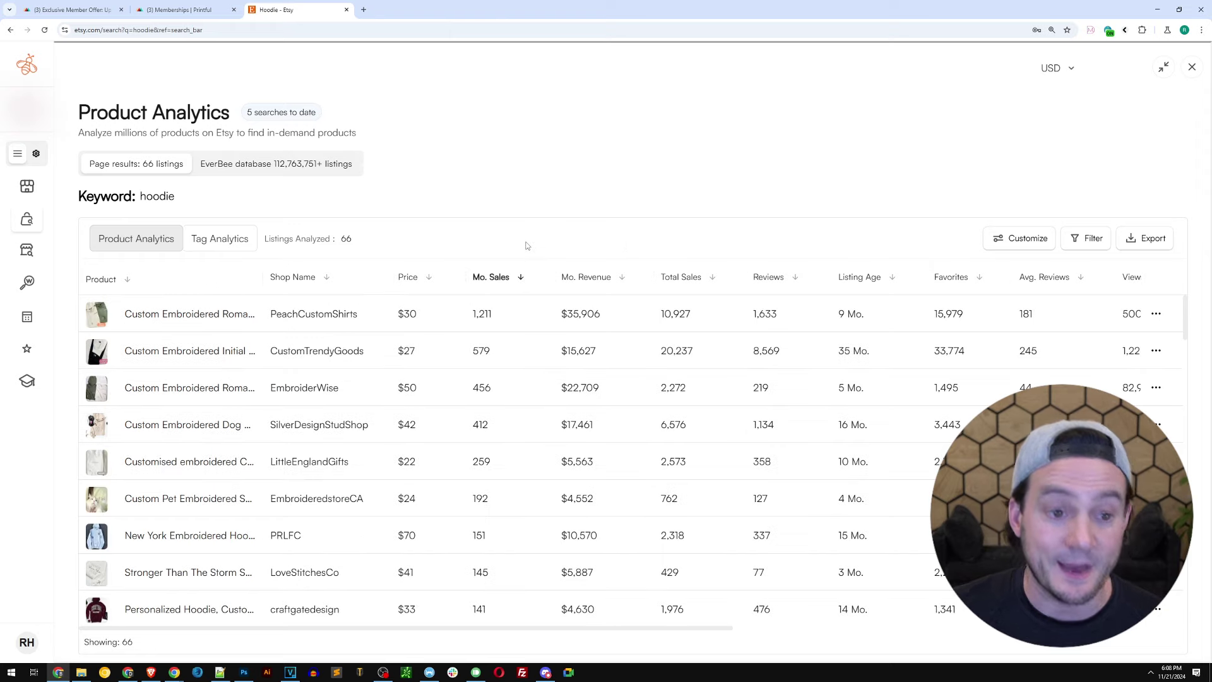
{"action": "key", "text": "Print"}
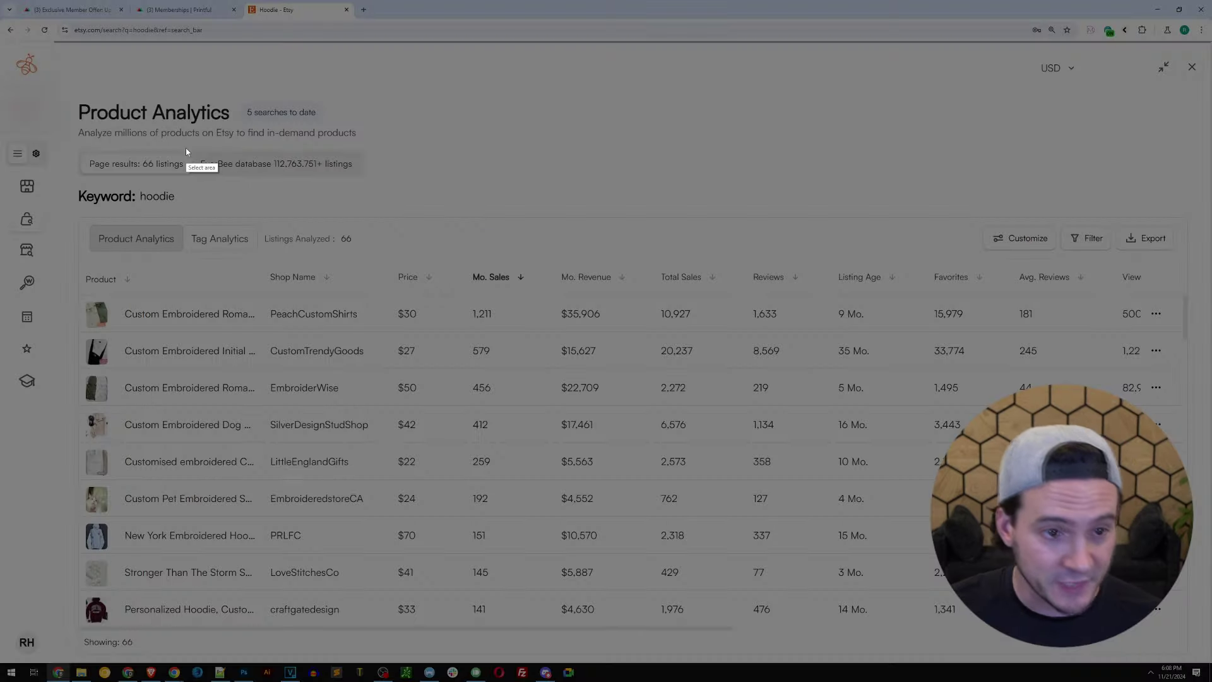
{"action": "left_click_drag", "start_coordinate": [186, 148], "coordinate": [364, 178]}
{"action": "key", "text": "ctrl+c"}
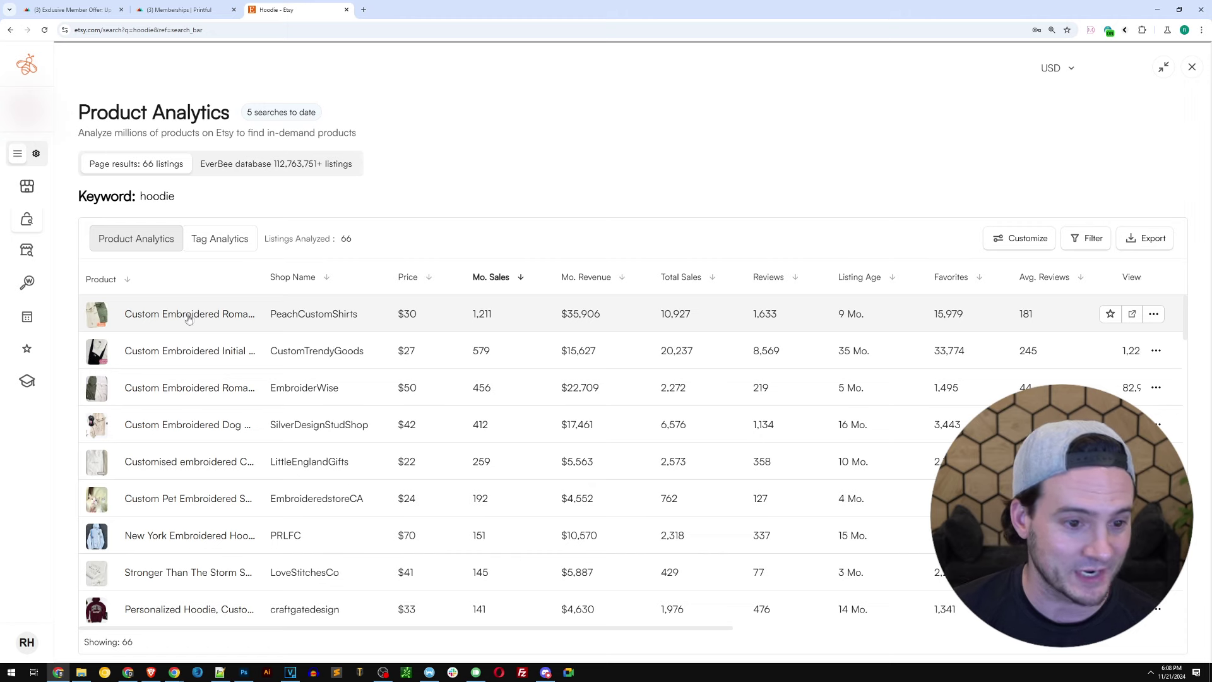
Preview the top hoodie listings' thumbnails, then close the Product Analytics overlay.
{"action": "mouse_move", "coordinate": [103, 351]}
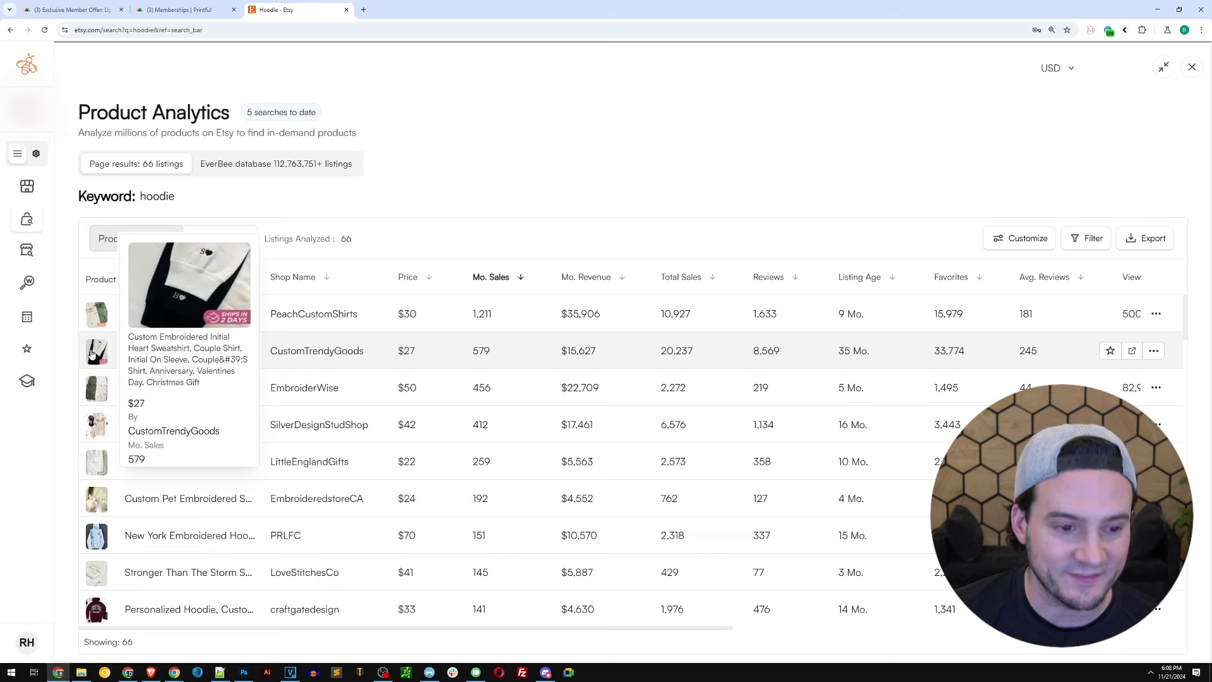
{"action": "mouse_move", "coordinate": [100, 392]}
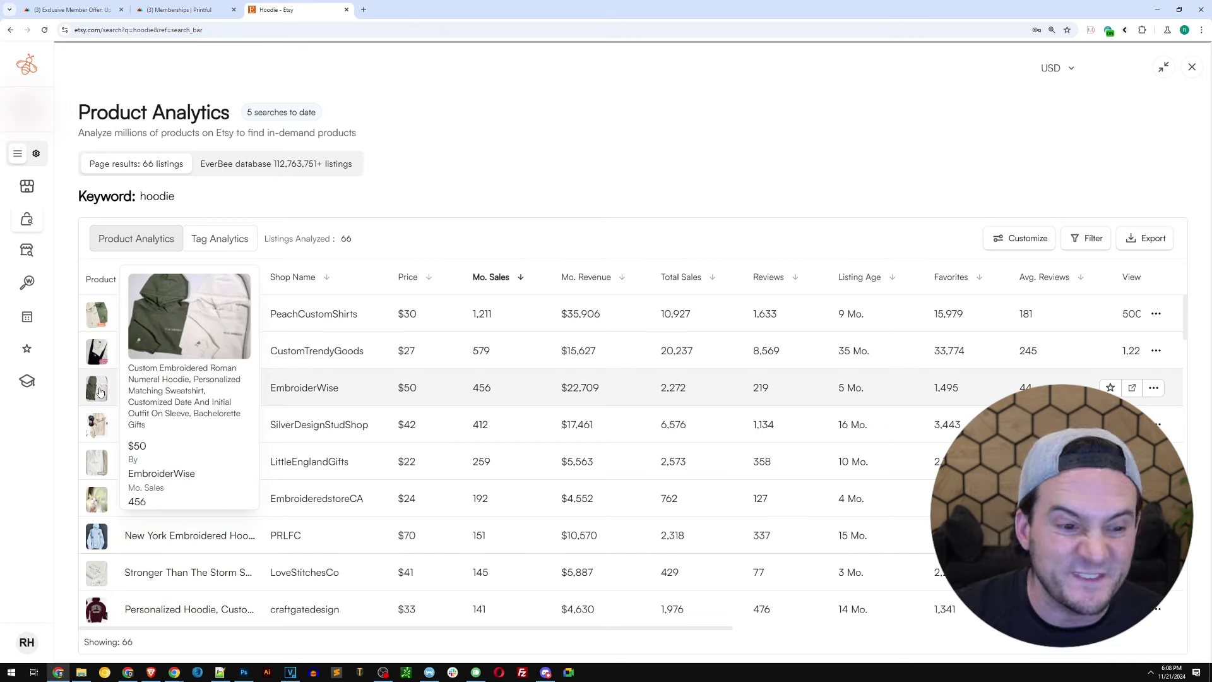
{"action": "mouse_move", "coordinate": [103, 441]}
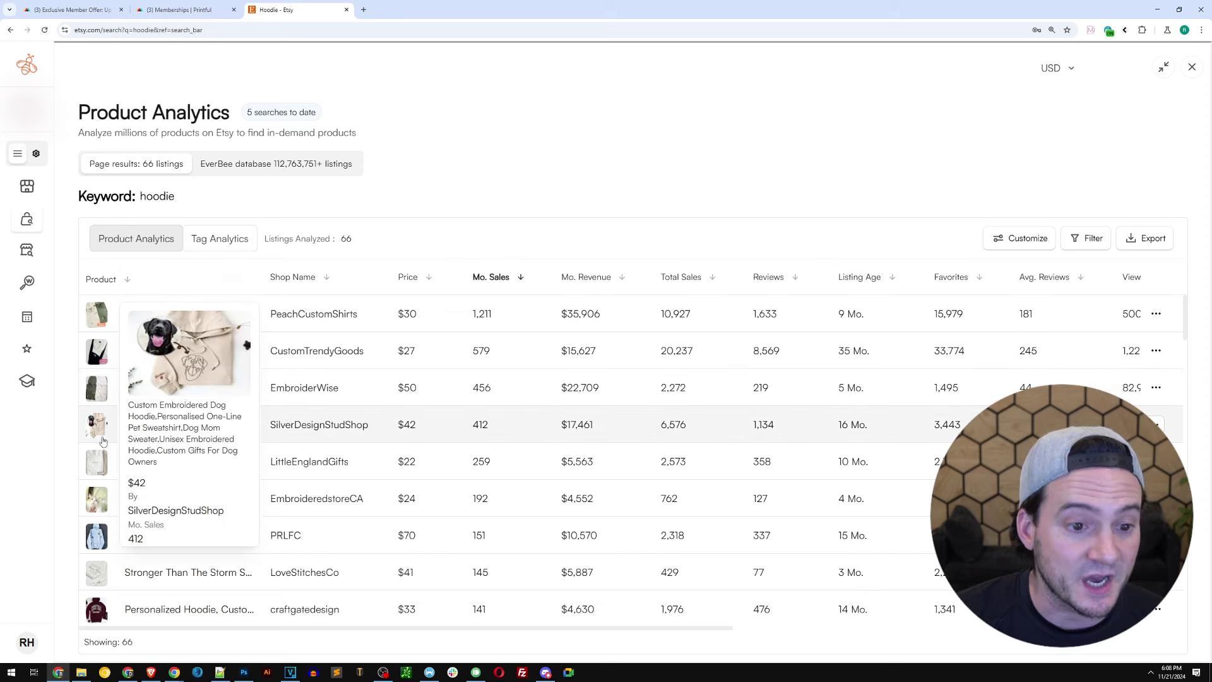
{"action": "mouse_move", "coordinate": [93, 464]}
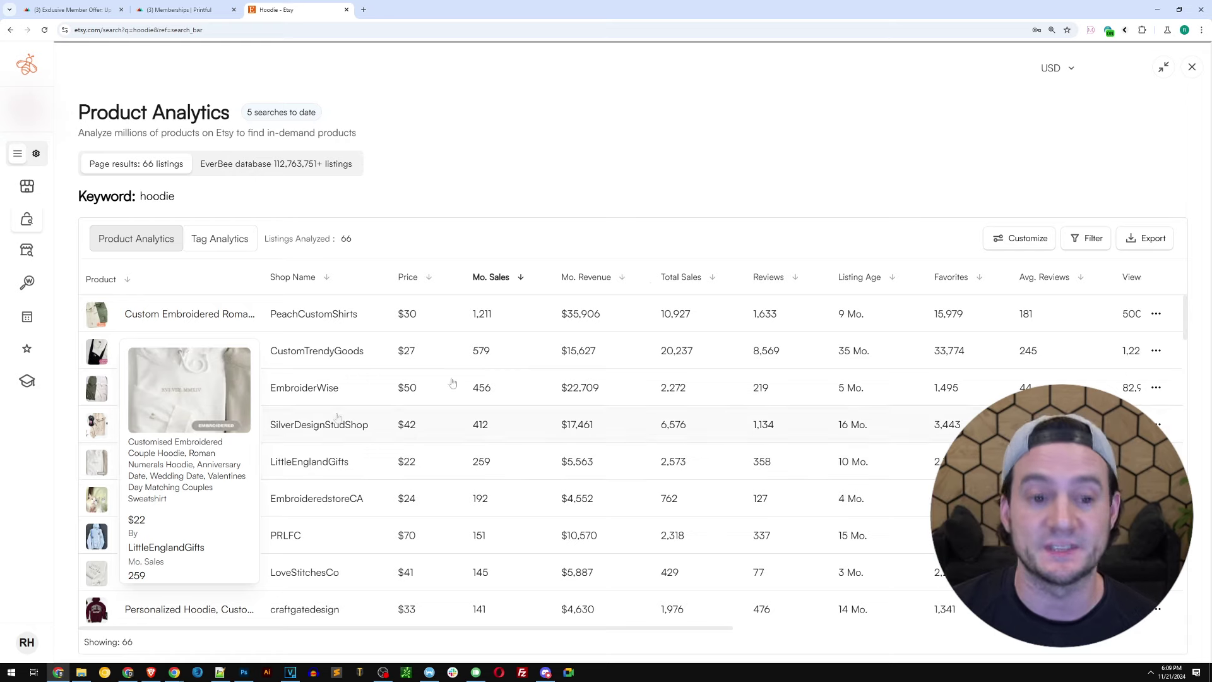
{"action": "left_click", "coordinate": [1193, 67]}
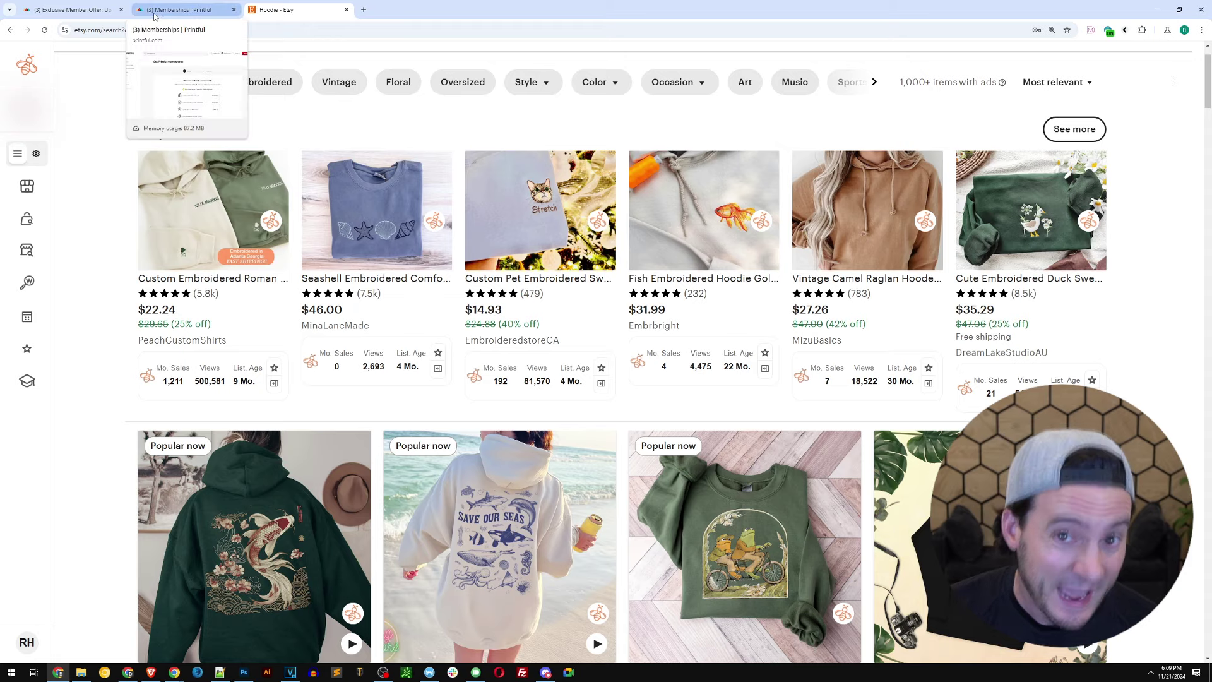
Glance at the Printful tab, then search Etsy for 'poster' instead of 'hoodie'.
{"action": "left_click", "coordinate": [74, 9]}
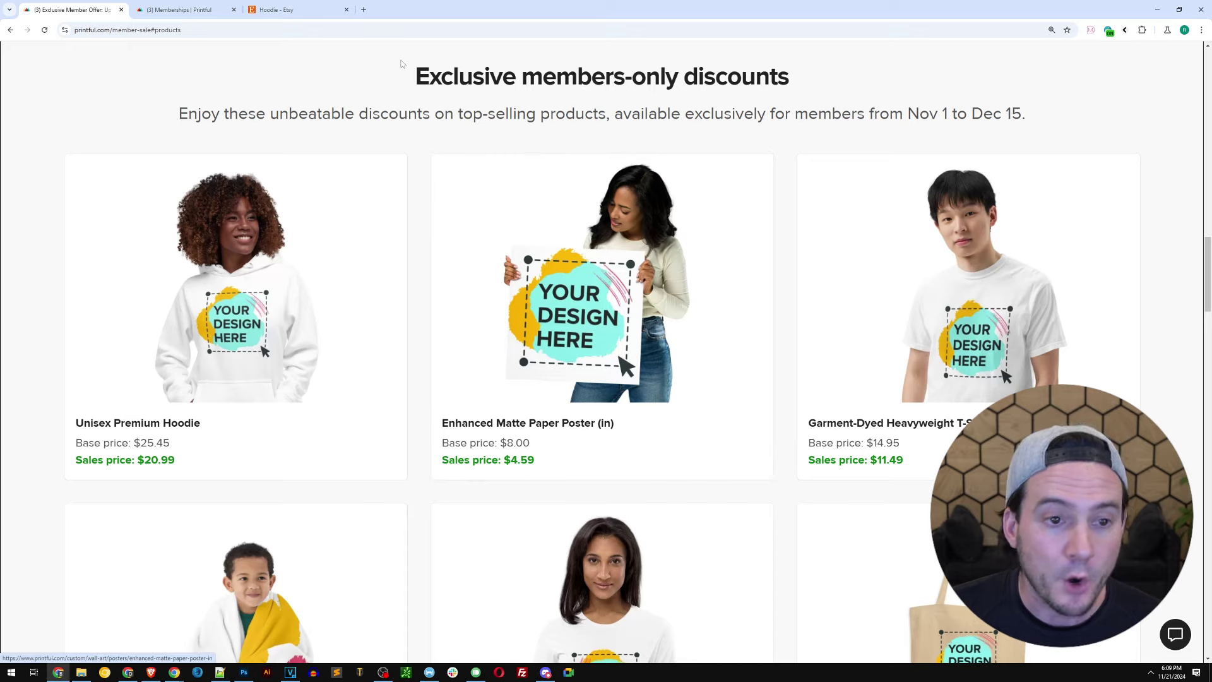
{"action": "left_click", "coordinate": [300, 17]}
{"action": "scroll", "coordinate": [312, 72], "scroll_direction": "up", "scroll_amount": 1}
{"action": "left_click", "coordinate": [366, 67]}
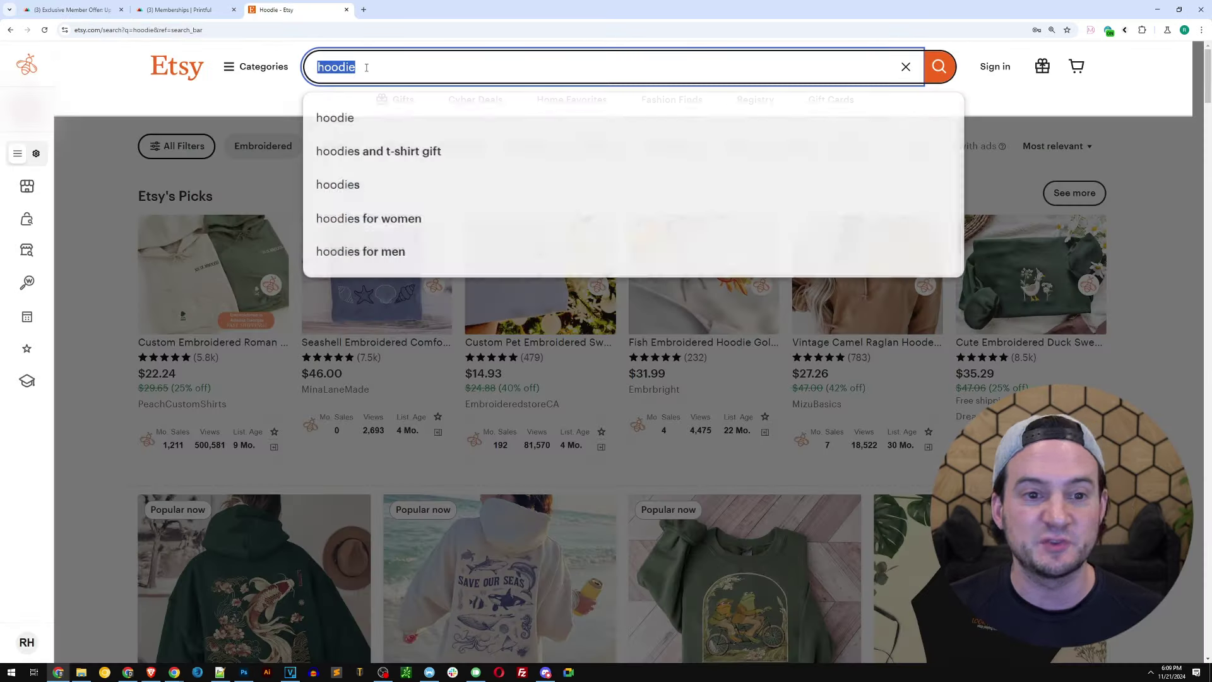
{"action": "type", "text": "poster"}
{"action": "key", "text": "Return"}
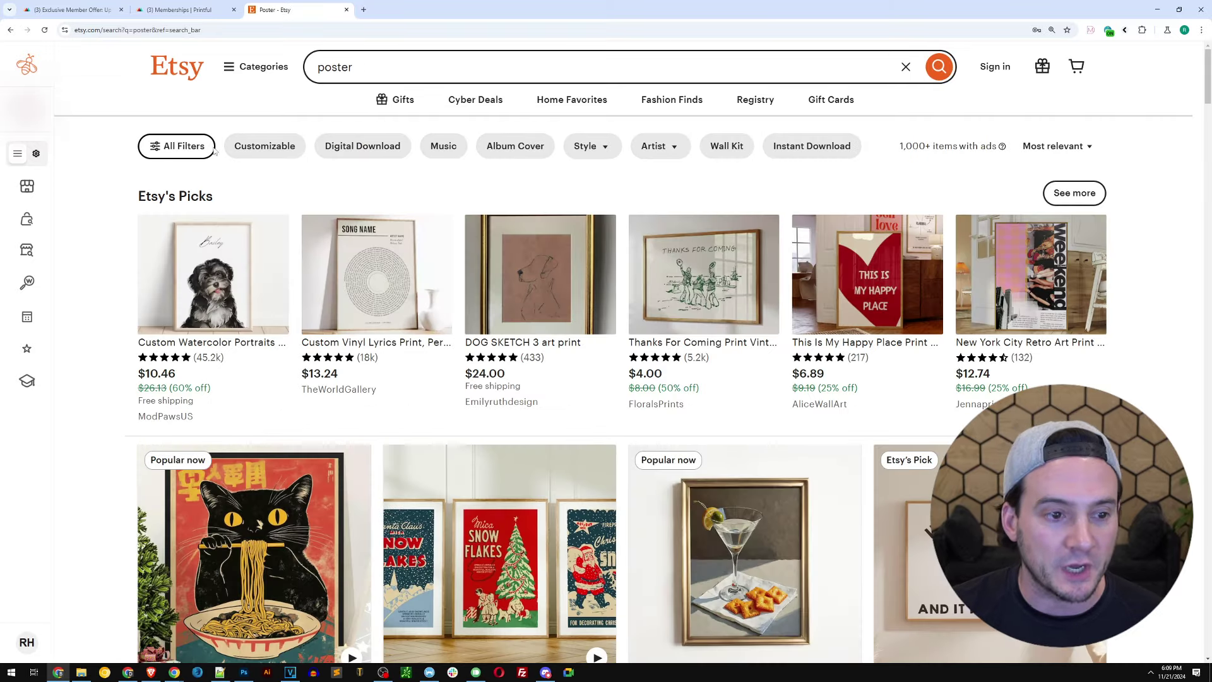
Open Product Analytics for the posters, sort by total sales and preview the top listings.
{"action": "mouse_move", "coordinate": [31, 219]}
{"action": "left_click", "coordinate": [31, 219]}
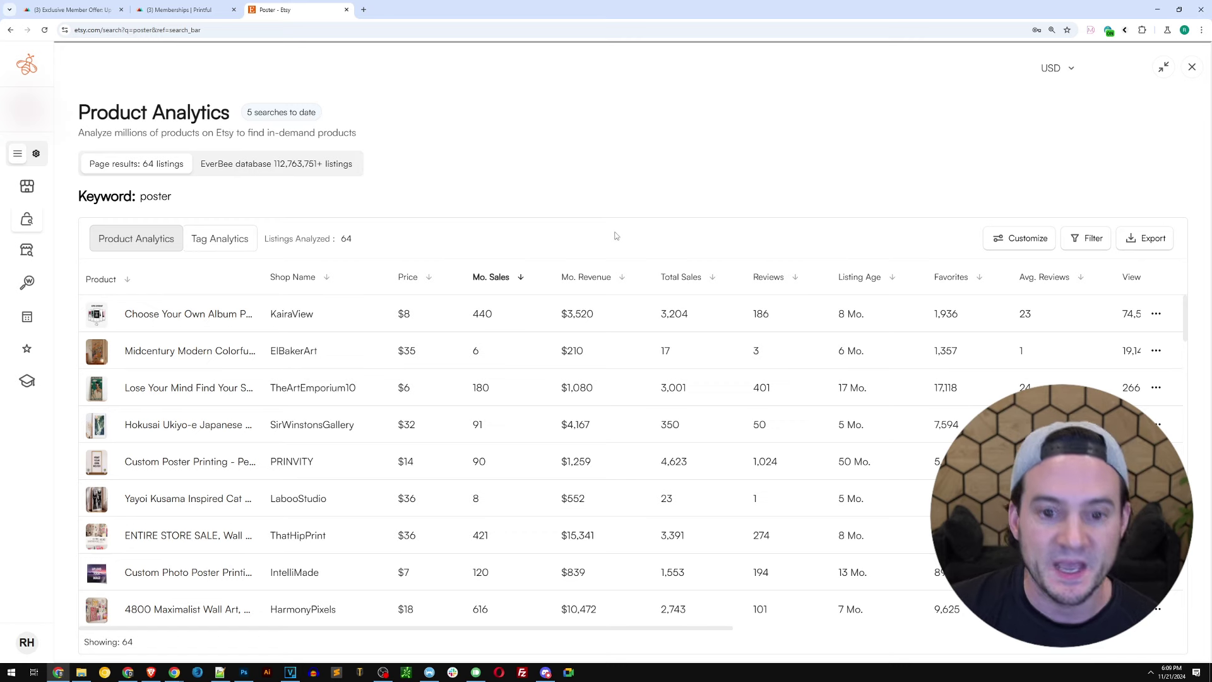
{"action": "left_click", "coordinate": [712, 279]}
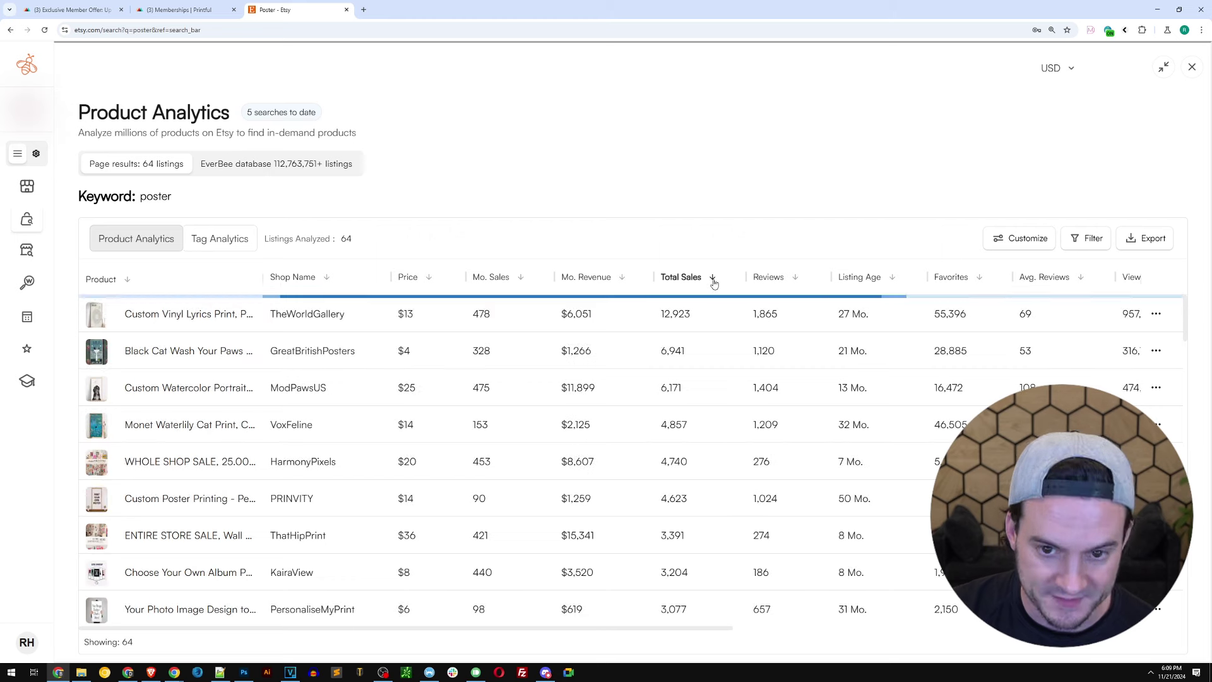
{"action": "mouse_move", "coordinate": [96, 315]}
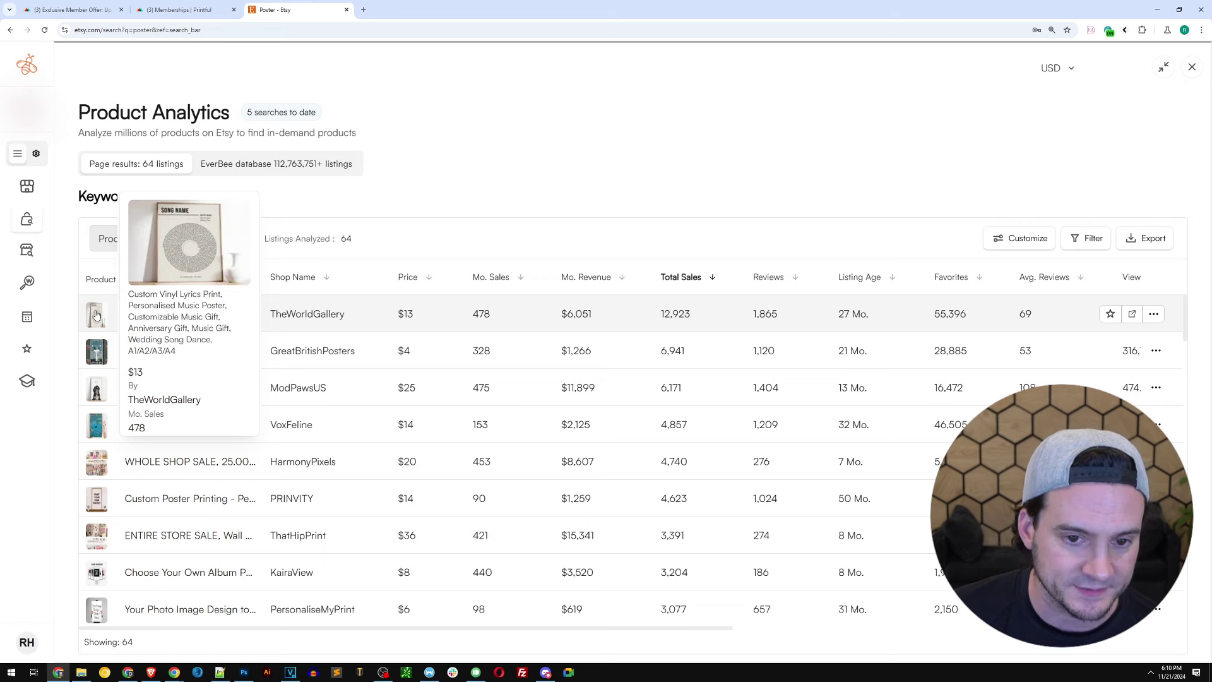
{"action": "mouse_move", "coordinate": [94, 361]}
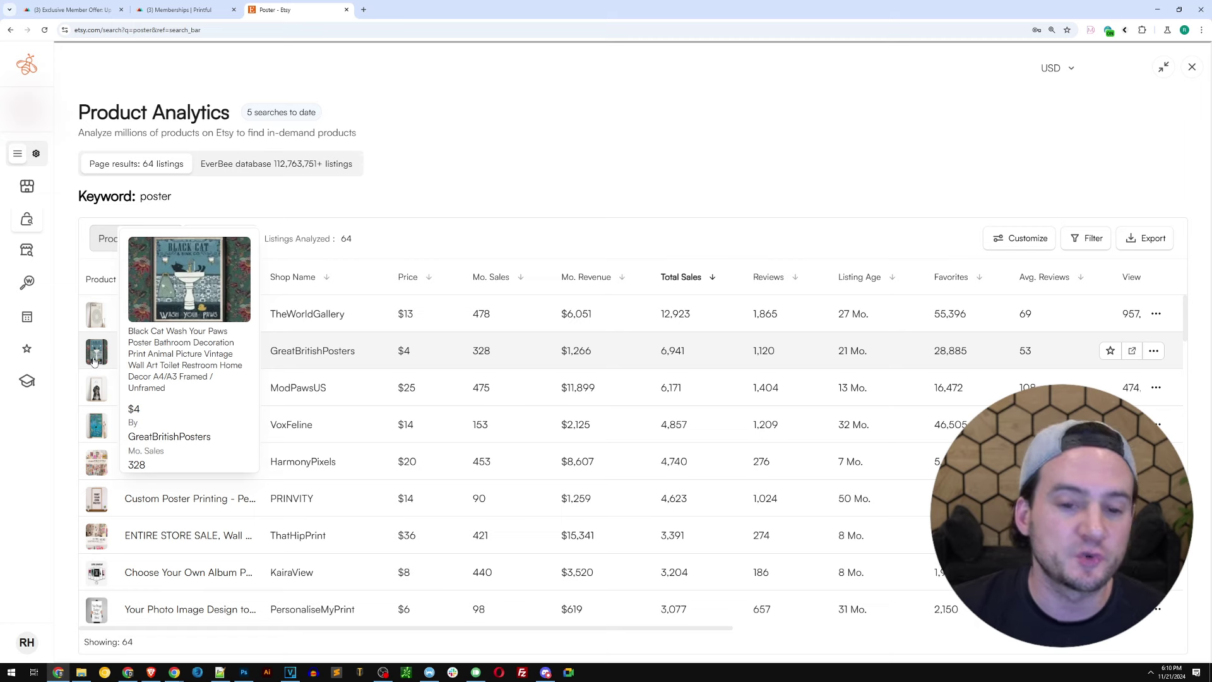
{"action": "mouse_move", "coordinate": [99, 395]}
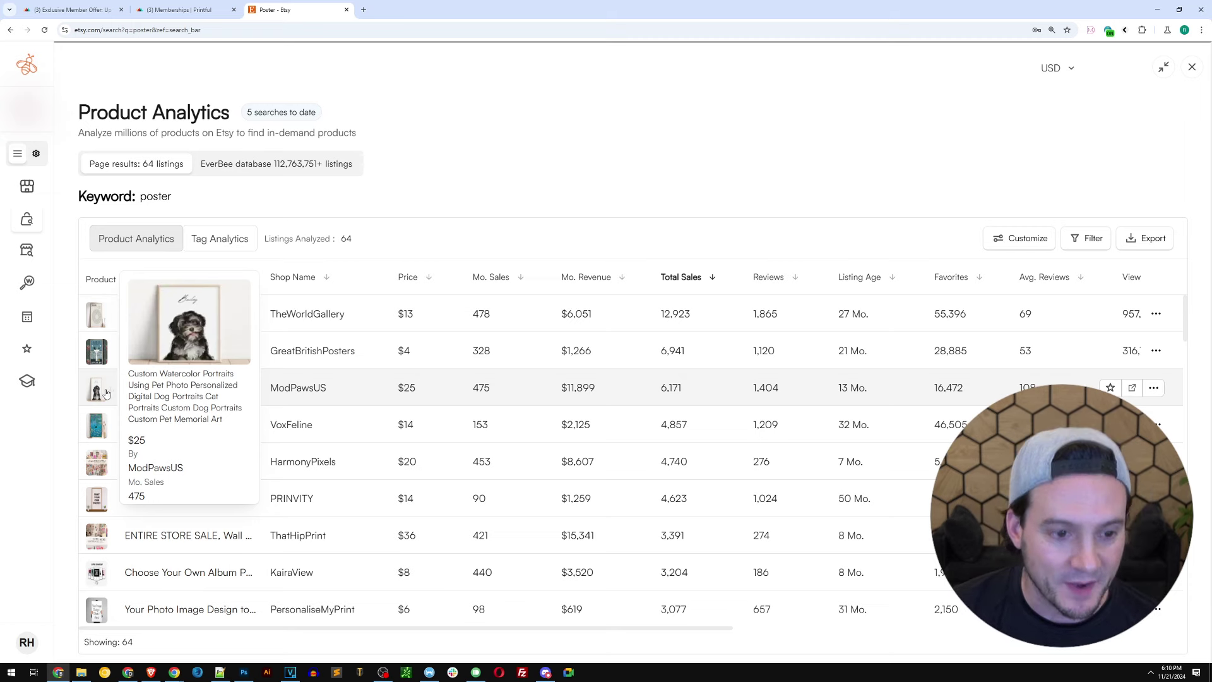
Check the Printful tab, return to Etsy, close the analytics and select the search term.
{"action": "left_click", "coordinate": [71, 14]}
{"action": "scroll", "coordinate": [1154, 194], "scroll_direction": "down", "scroll_amount": 2}
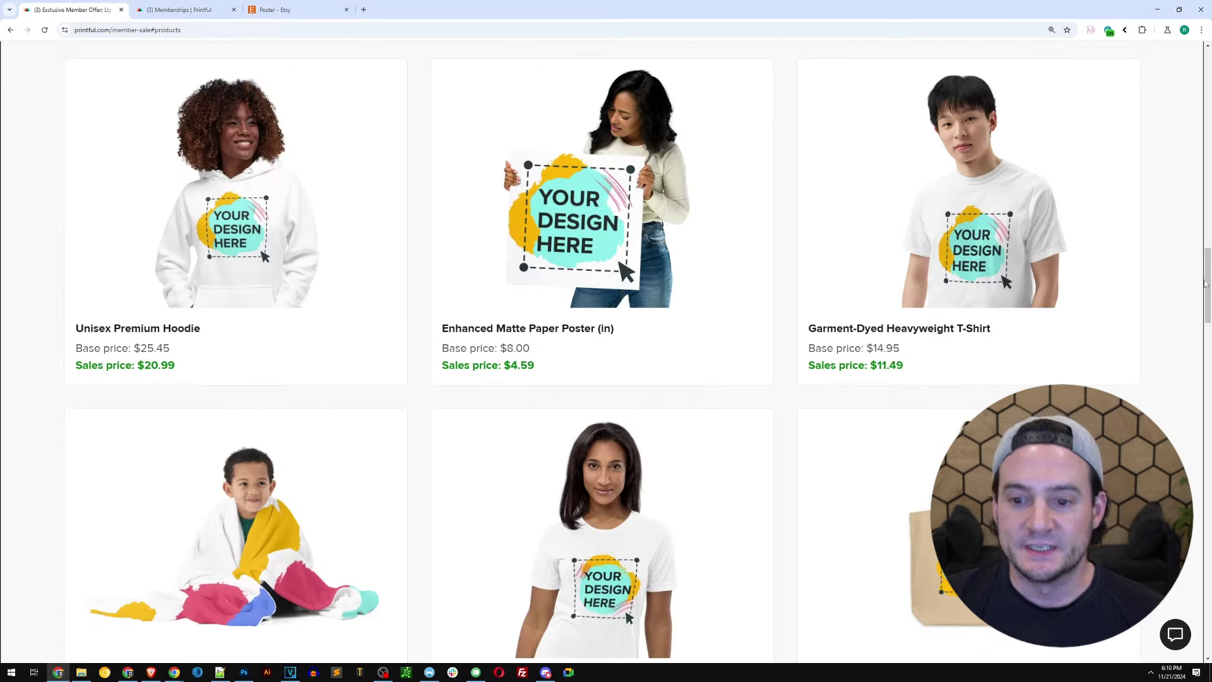
{"action": "left_click", "coordinate": [271, 9]}
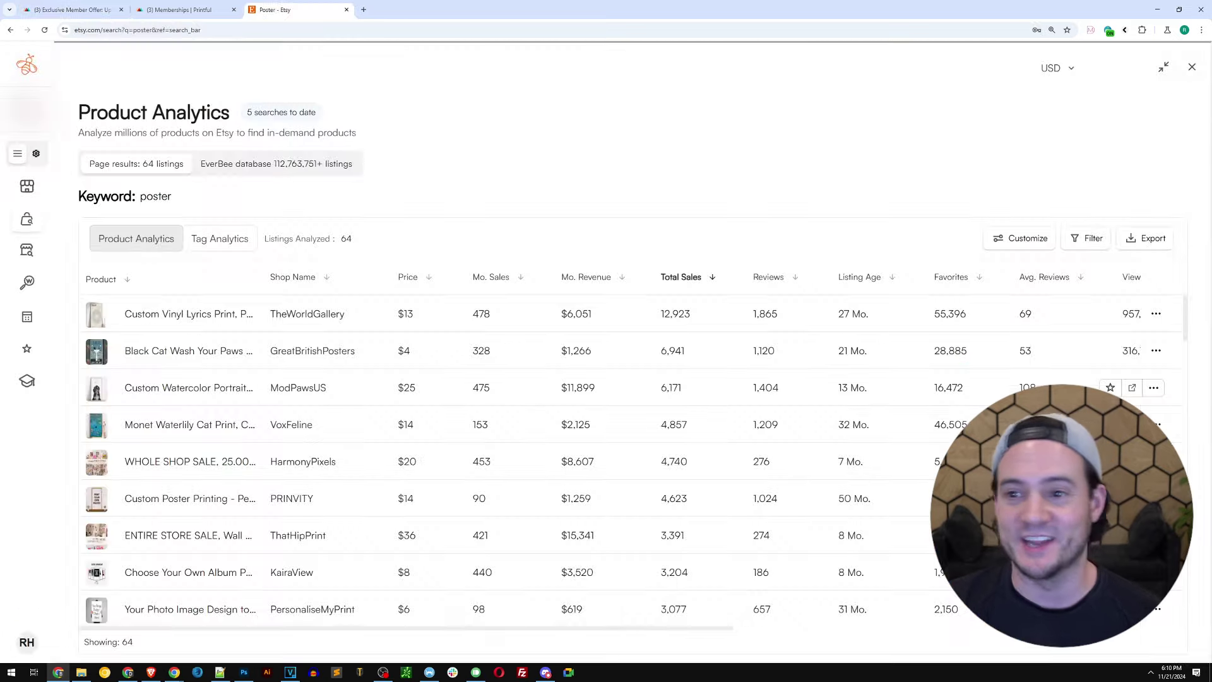
{"action": "left_click", "coordinate": [1192, 67]}
{"action": "double_click", "coordinate": [328, 67]}
Search Etsy for 't-shirt' and highlight the 1,000+ results count.
{"action": "type", "text": "t-shirt"}
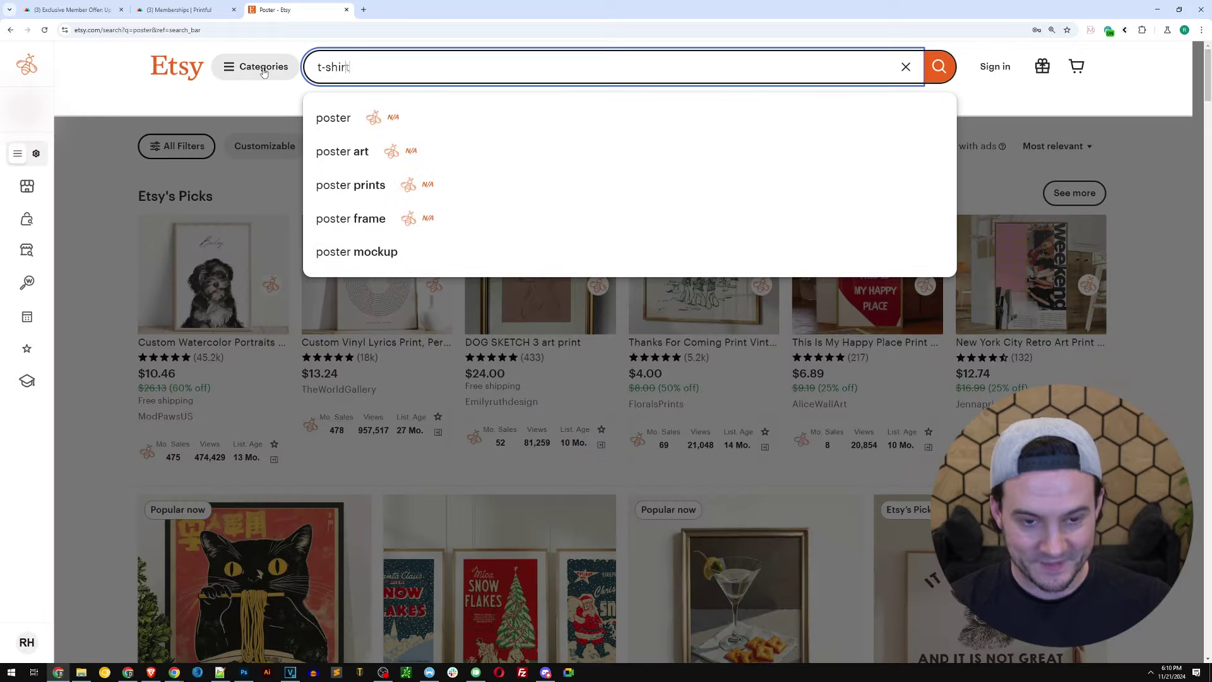
{"action": "key", "text": "Return"}
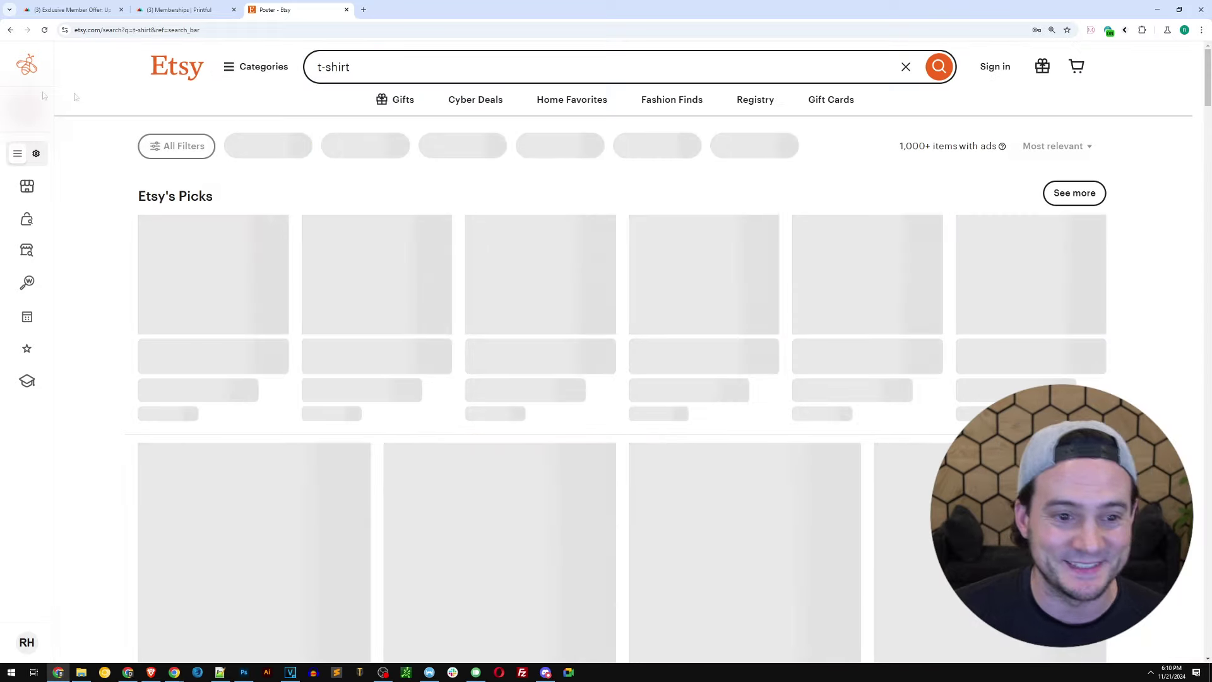
{"action": "mouse_move", "coordinate": [38, 215]}
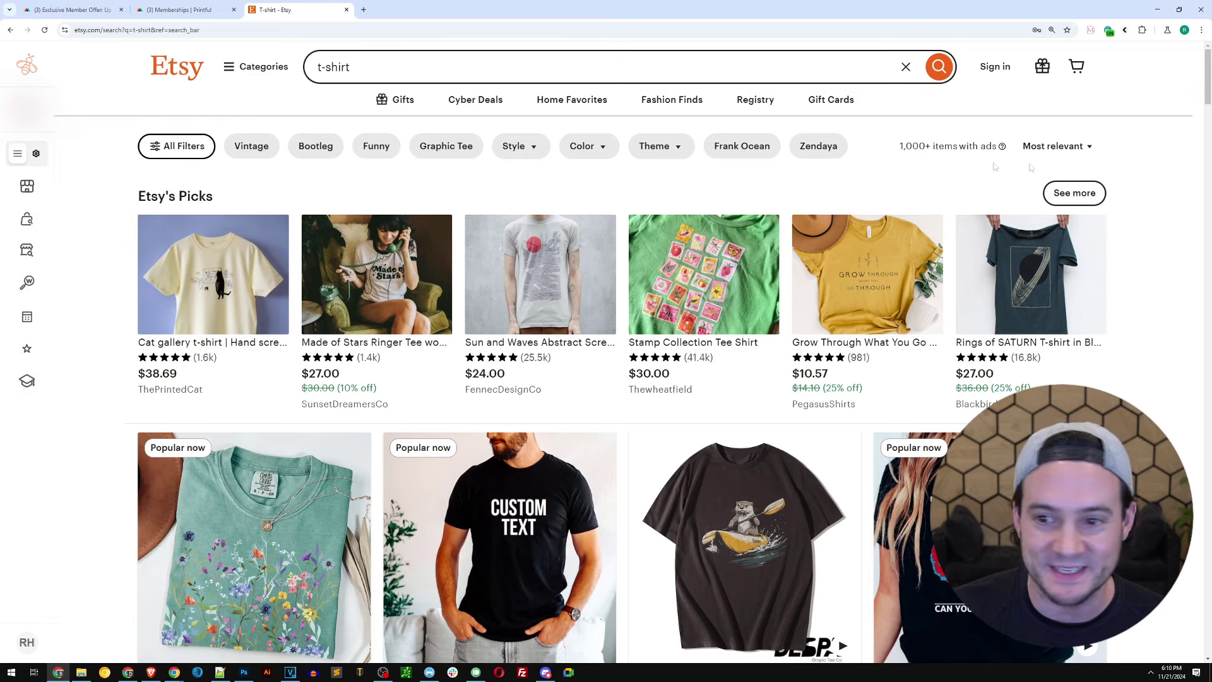
{"action": "double_click", "coordinate": [913, 148]}
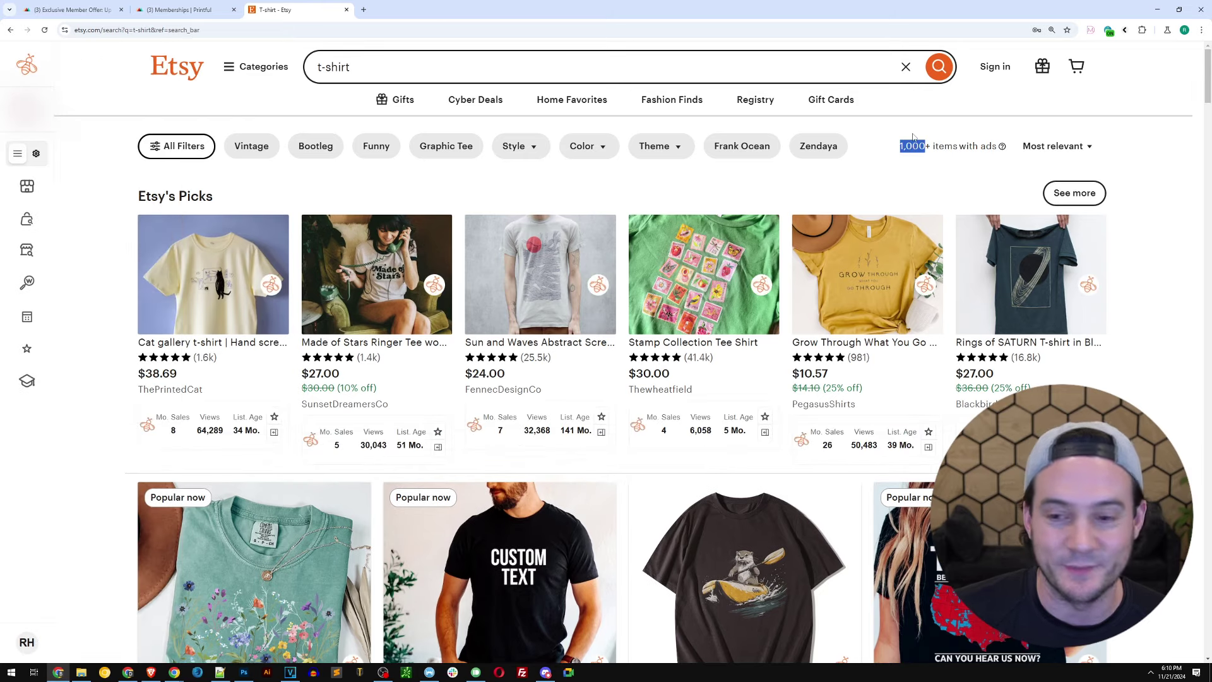
Analyse t-shirts across the whole EverBee database, sorted by total sales.
{"action": "mouse_move", "coordinate": [26, 186]}
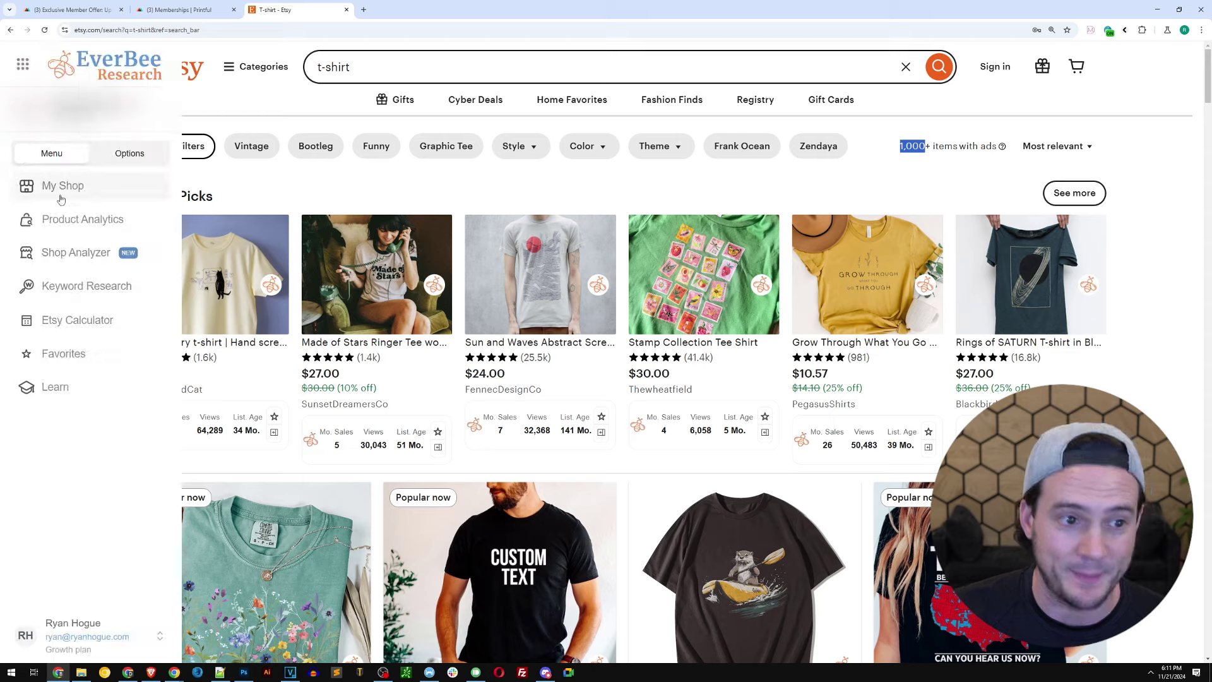
{"action": "left_click", "coordinate": [71, 219]}
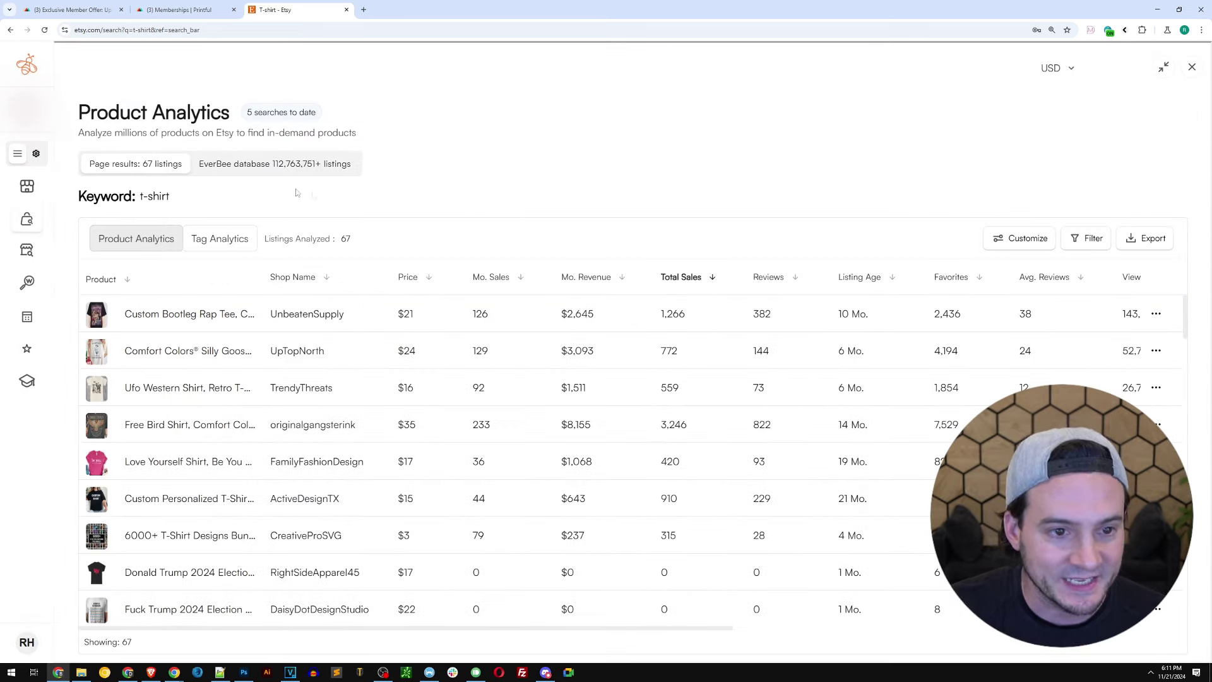
{"action": "left_click", "coordinate": [271, 173]}
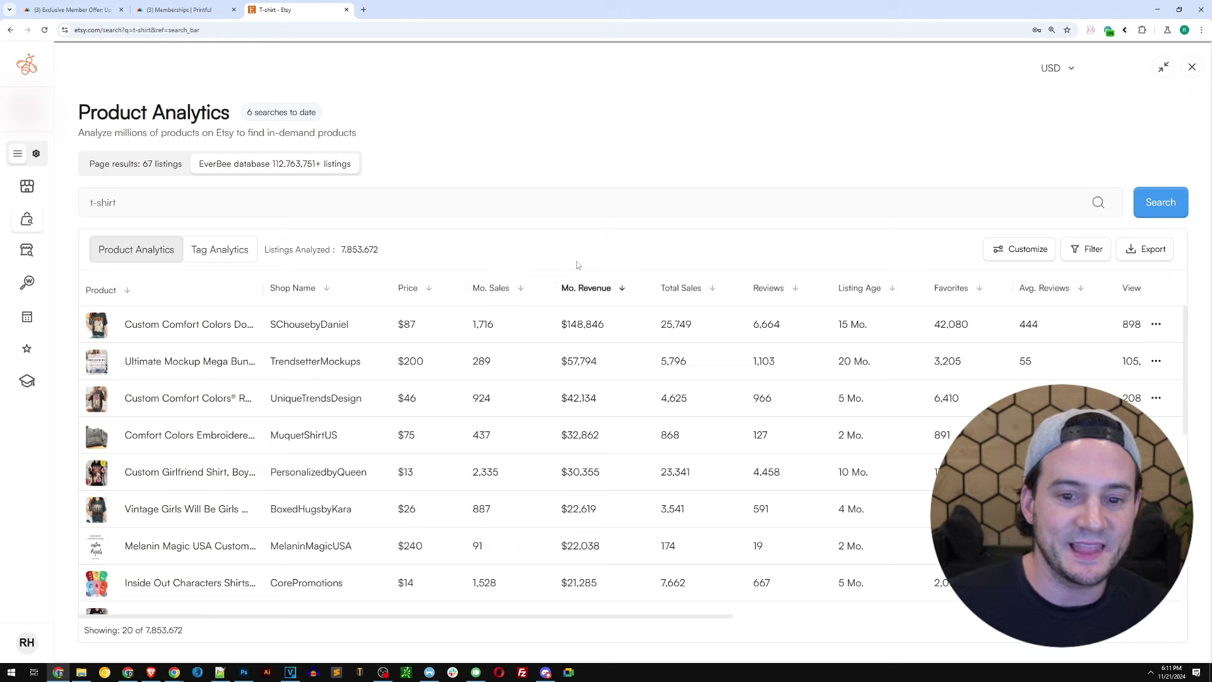
{"action": "left_click", "coordinate": [713, 290]}
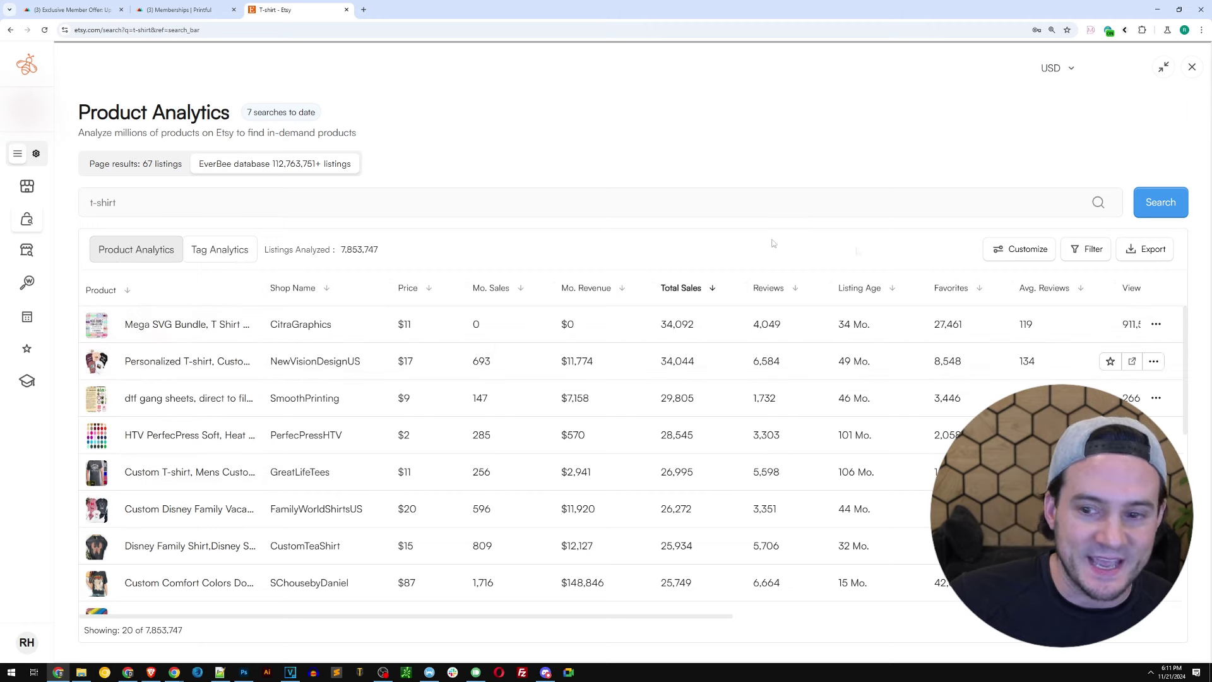
Exclude t-shirt listings with 'svg' in the title, then view Printful's member-sale products.
{"action": "left_click", "coordinate": [1077, 252]}
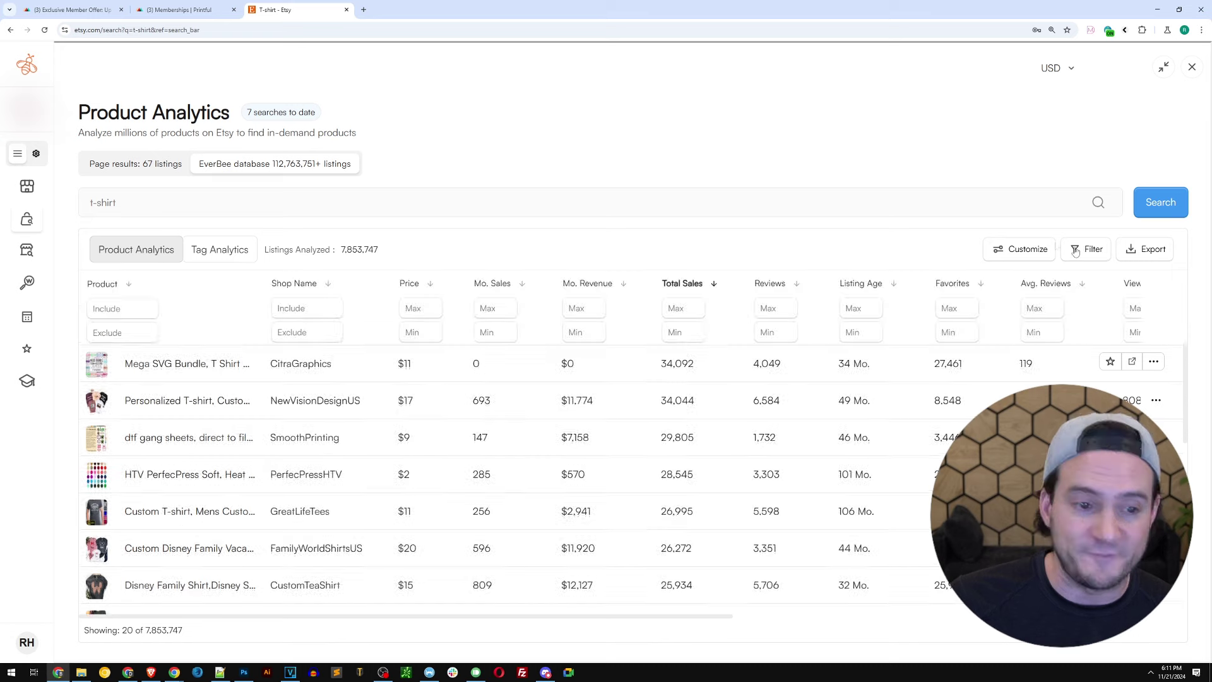
{"action": "left_click", "coordinate": [120, 332]}
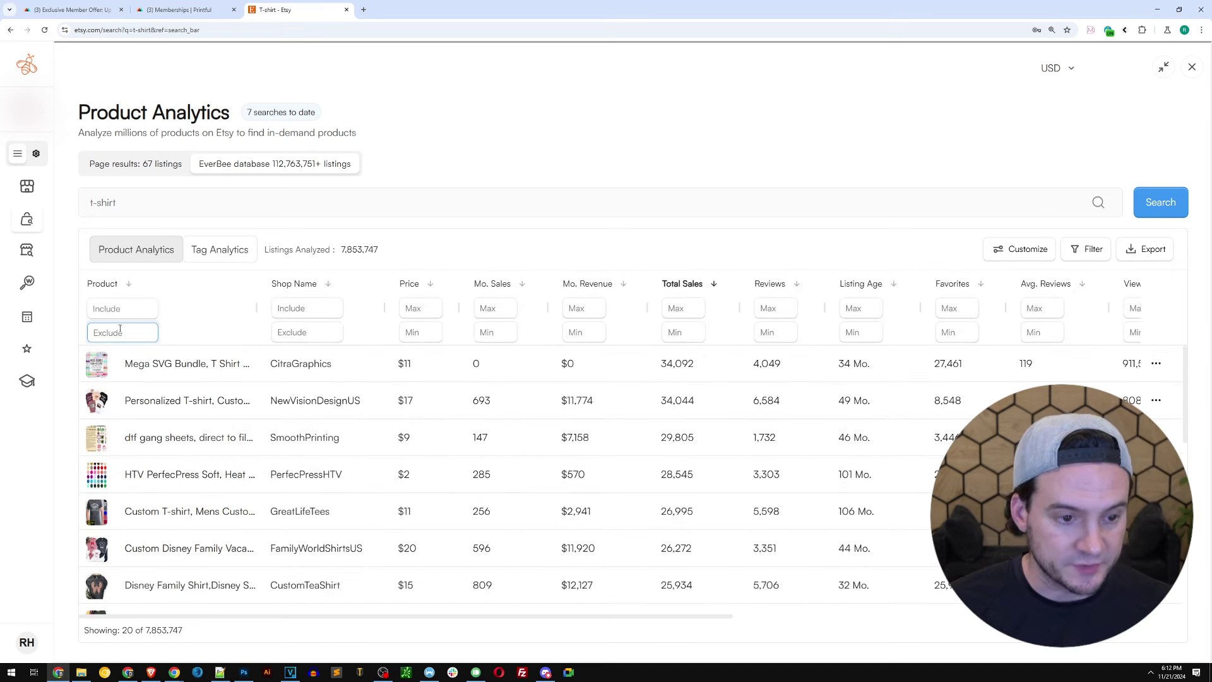
{"action": "type", "text": "svg"}
{"action": "key", "text": "Return"}
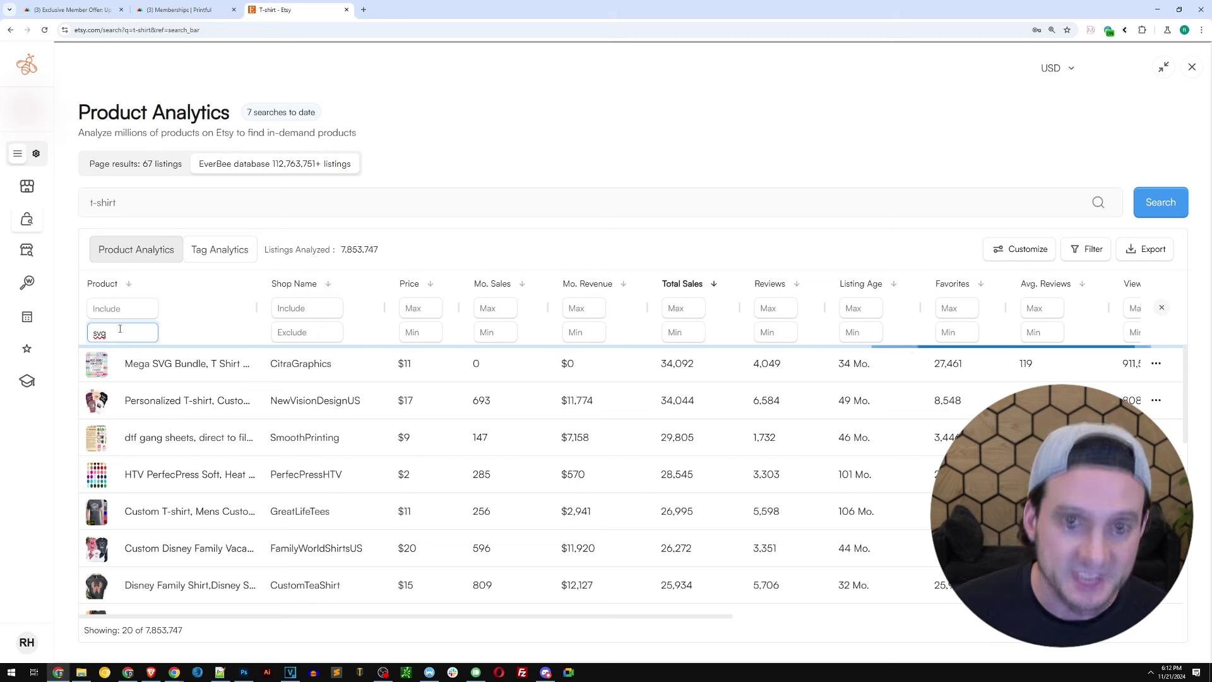
{"action": "left_click", "coordinate": [69, 10]}
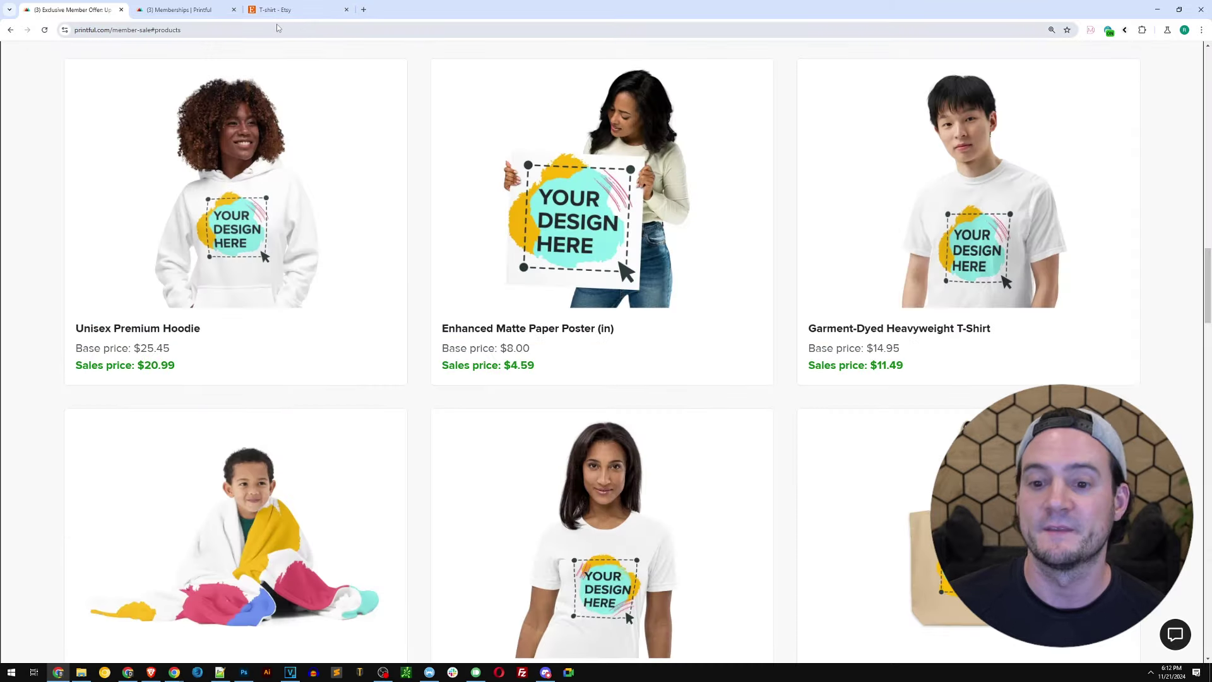
Return to the svg-excluded t-shirt table, preview several listings, then go back to Printful.
{"action": "left_click", "coordinate": [308, 19]}
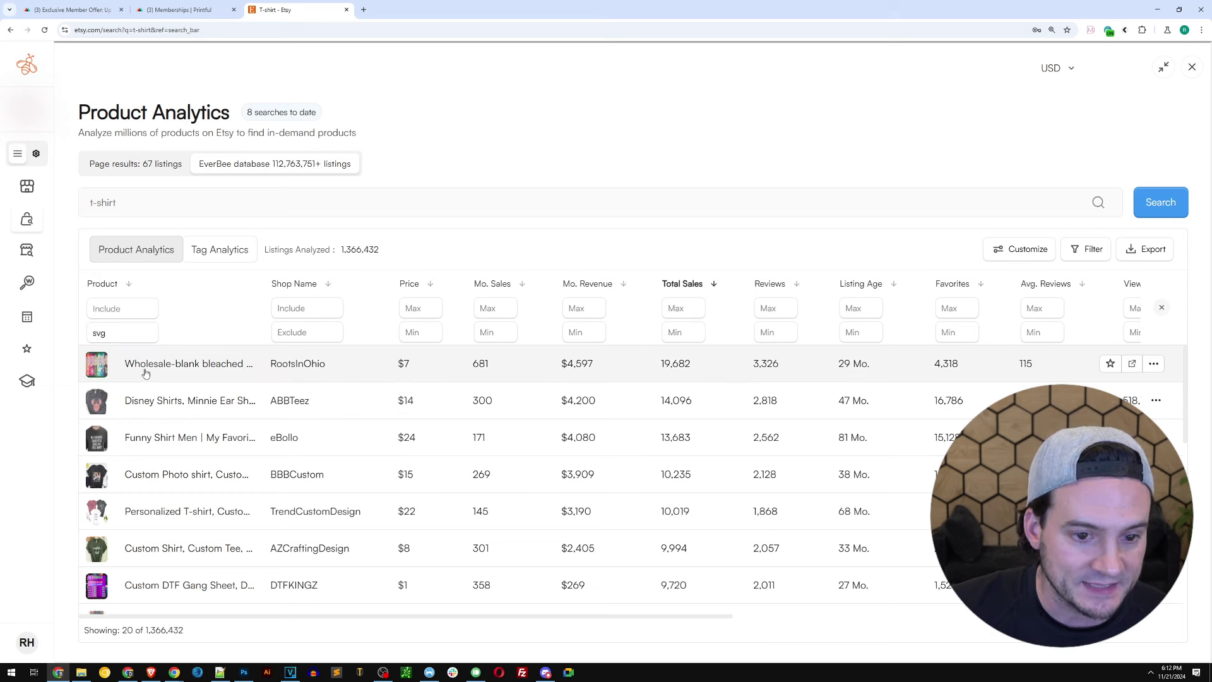
{"action": "mouse_move", "coordinate": [98, 371]}
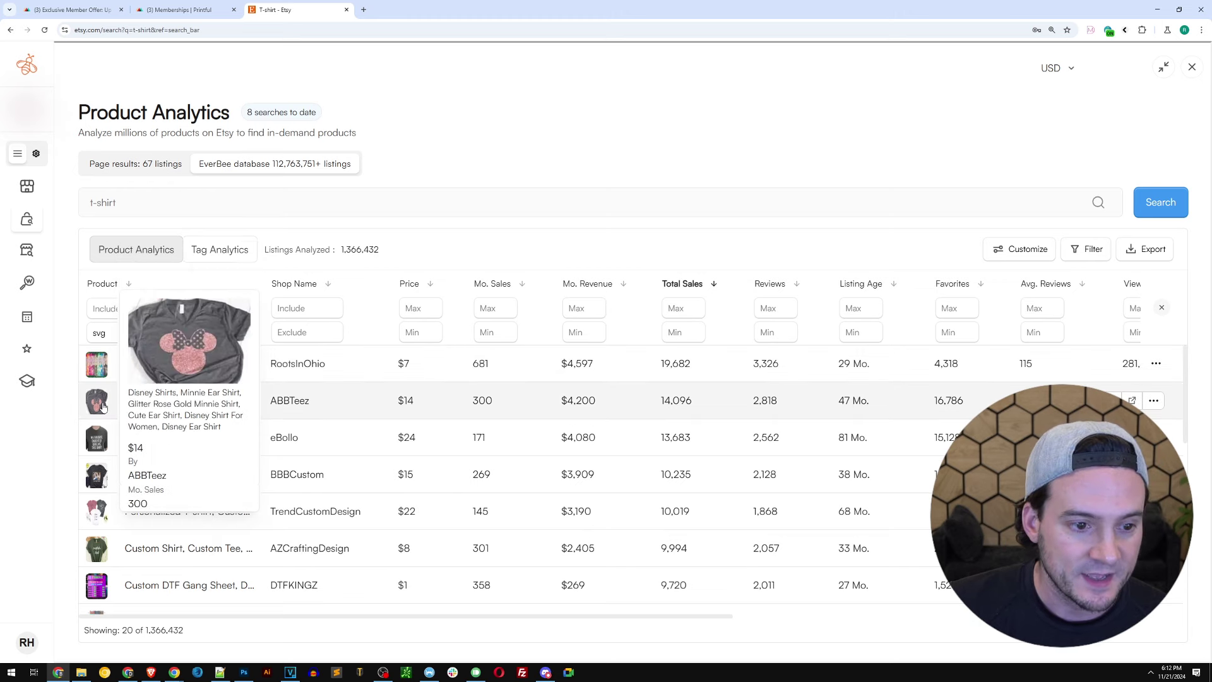
{"action": "mouse_move", "coordinate": [99, 437]}
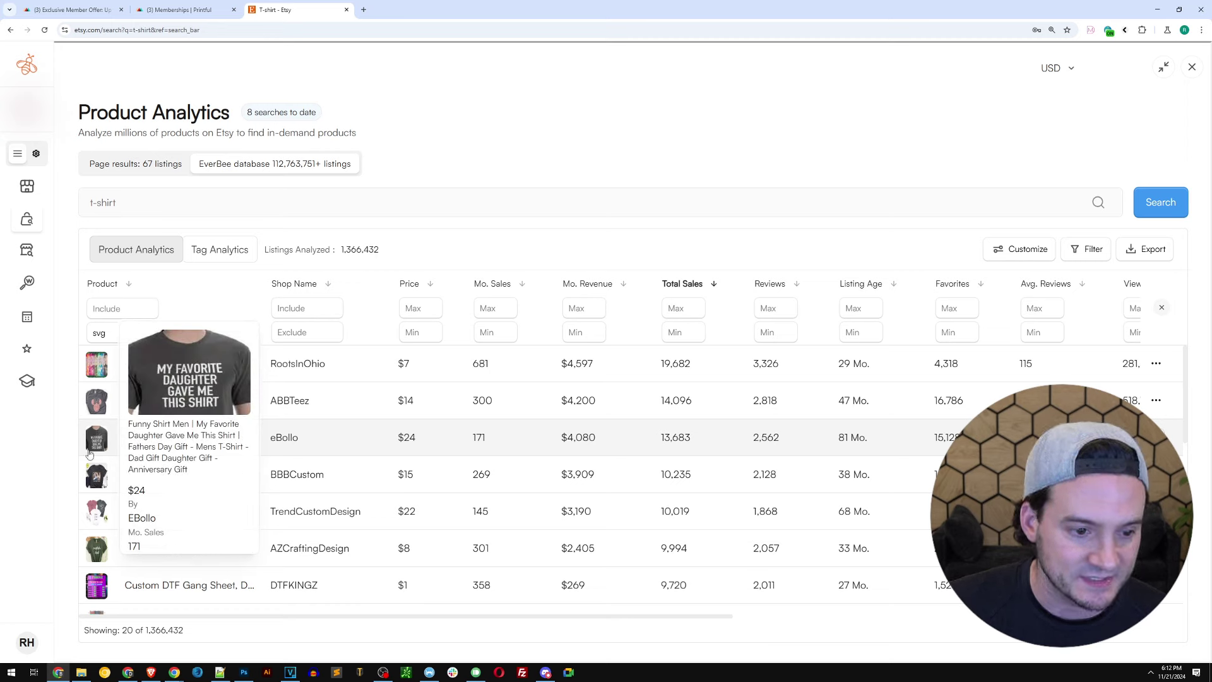
{"action": "mouse_move", "coordinate": [93, 476]}
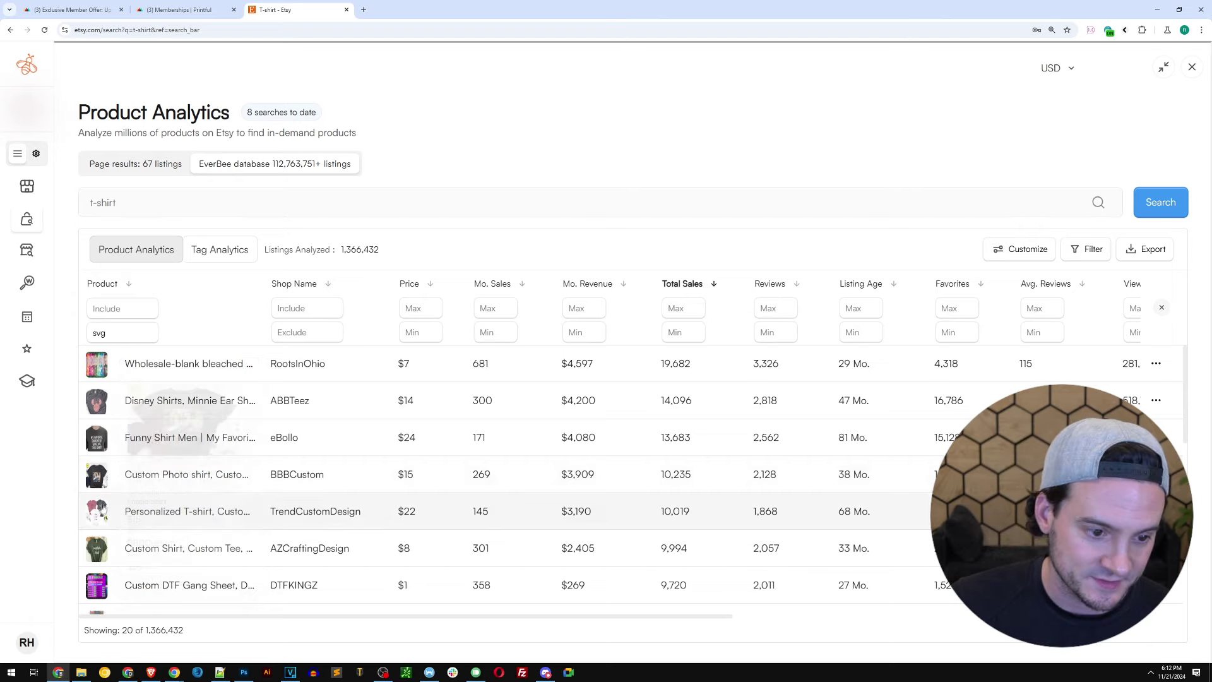
{"action": "mouse_move", "coordinate": [97, 505]}
{"action": "scroll", "coordinate": [98, 499], "scroll_direction": "down", "scroll_amount": 1}
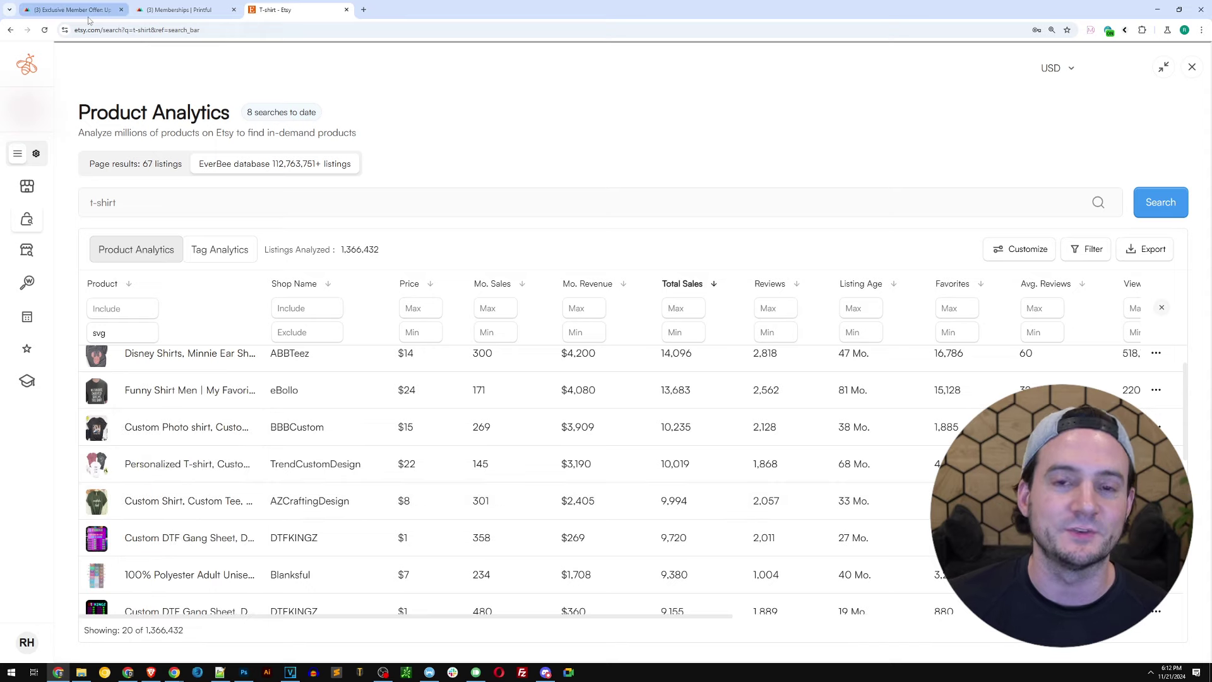
{"action": "mouse_move", "coordinate": [93, 14]}
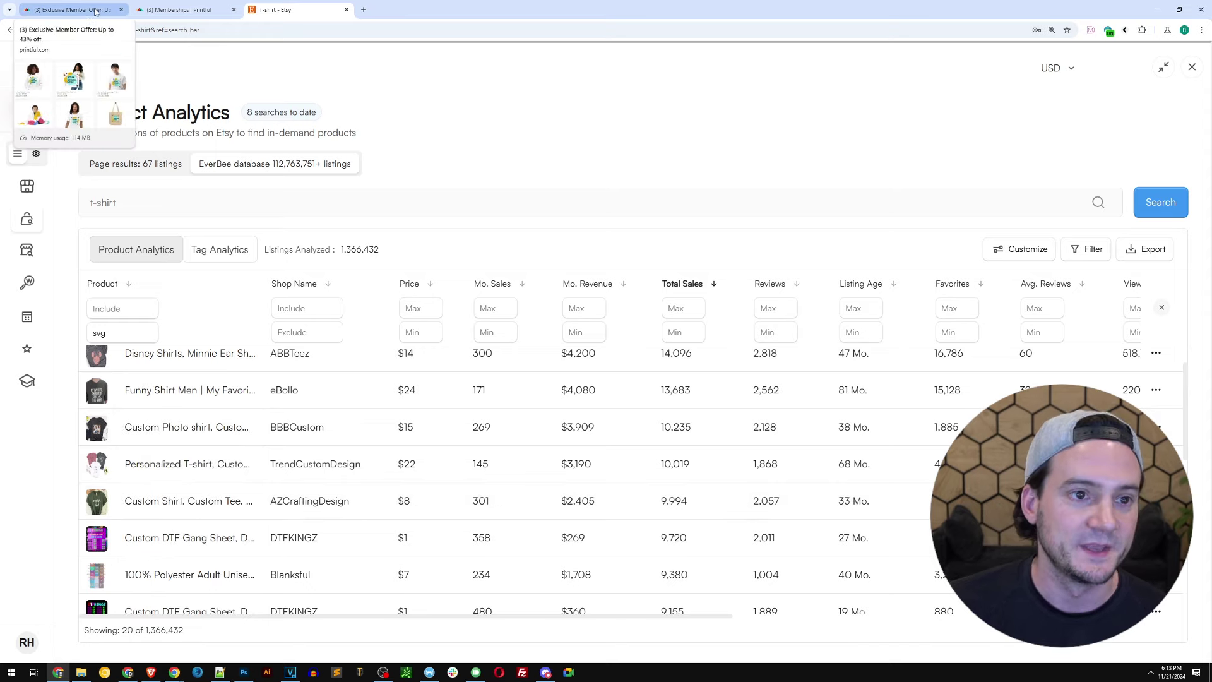
{"action": "left_click", "coordinate": [94, 11]}
Search Etsy for 'throw blanket' and open EverBee Product Analytics on the results.
{"action": "scroll", "coordinate": [378, 253], "scroll_direction": "down", "scroll_amount": 5}
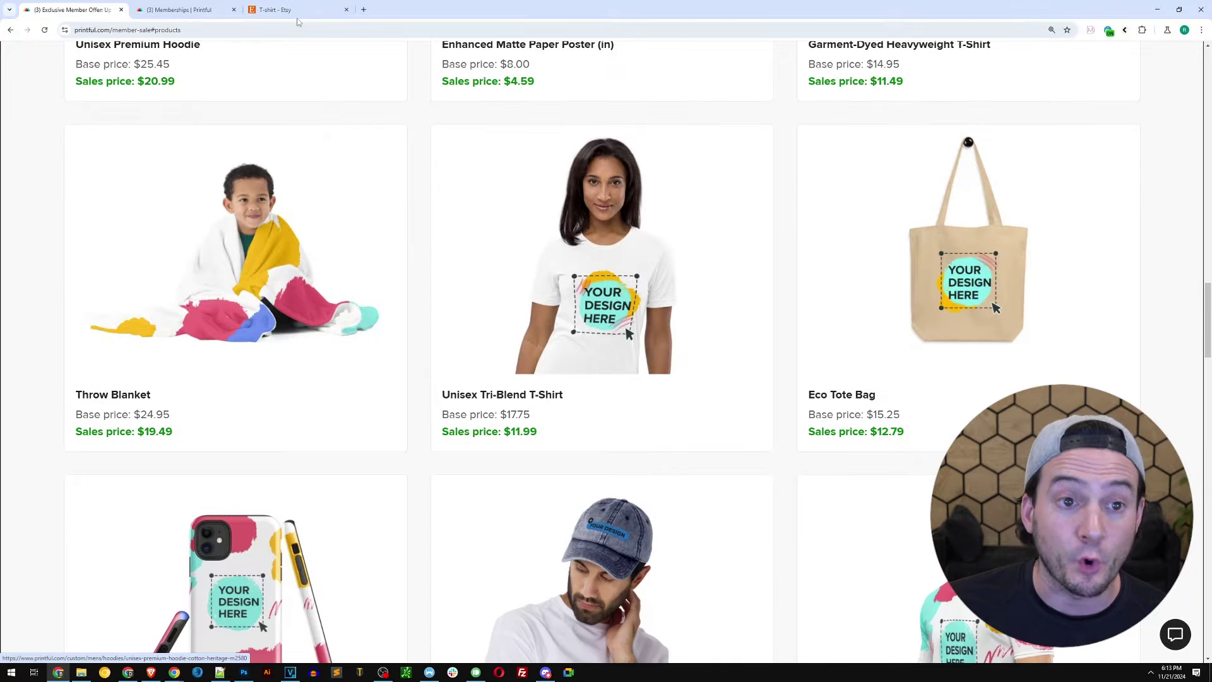
{"action": "left_click", "coordinate": [297, 19]}
{"action": "left_click", "coordinate": [1178, 62]}
{"action": "left_click", "coordinate": [351, 67]}
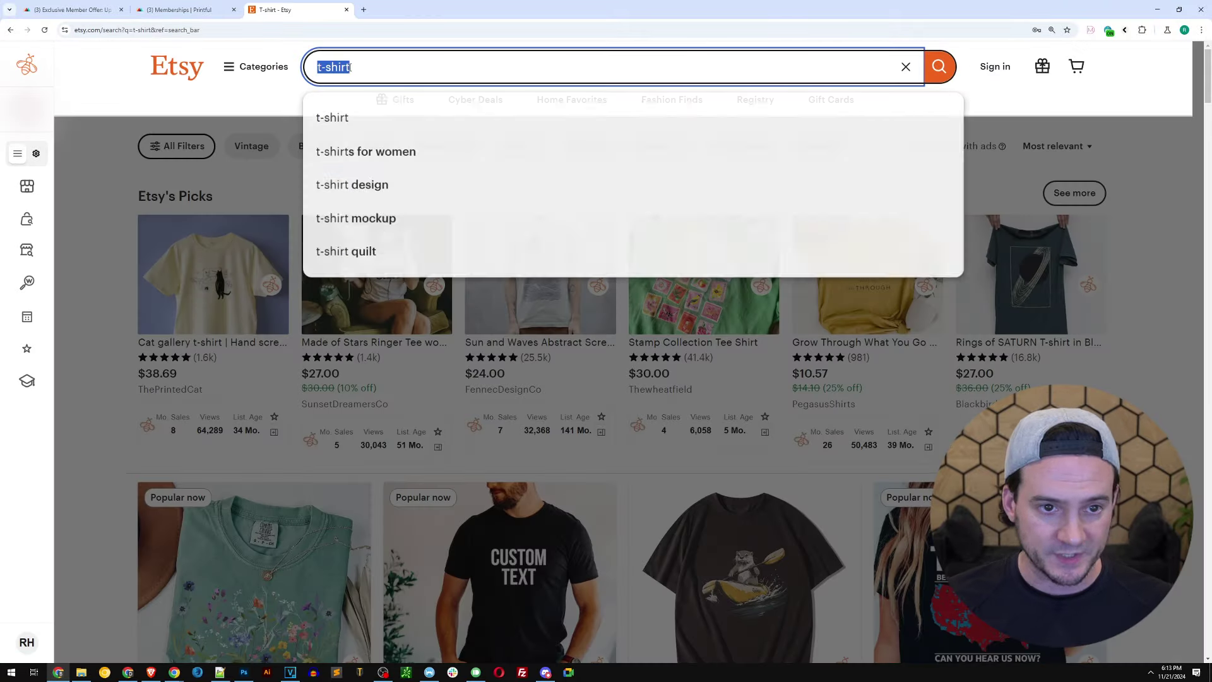
{"action": "type", "text": "throw blanket"}
{"action": "key", "text": "Return"}
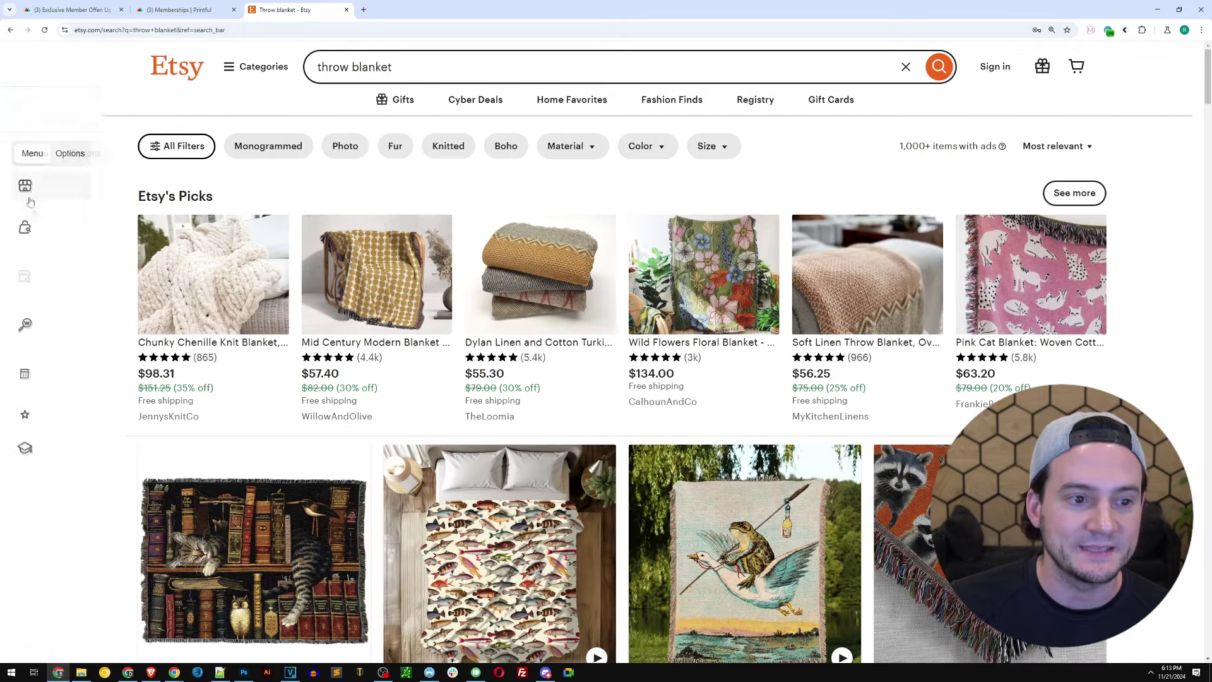
{"action": "left_click", "coordinate": [44, 218]}
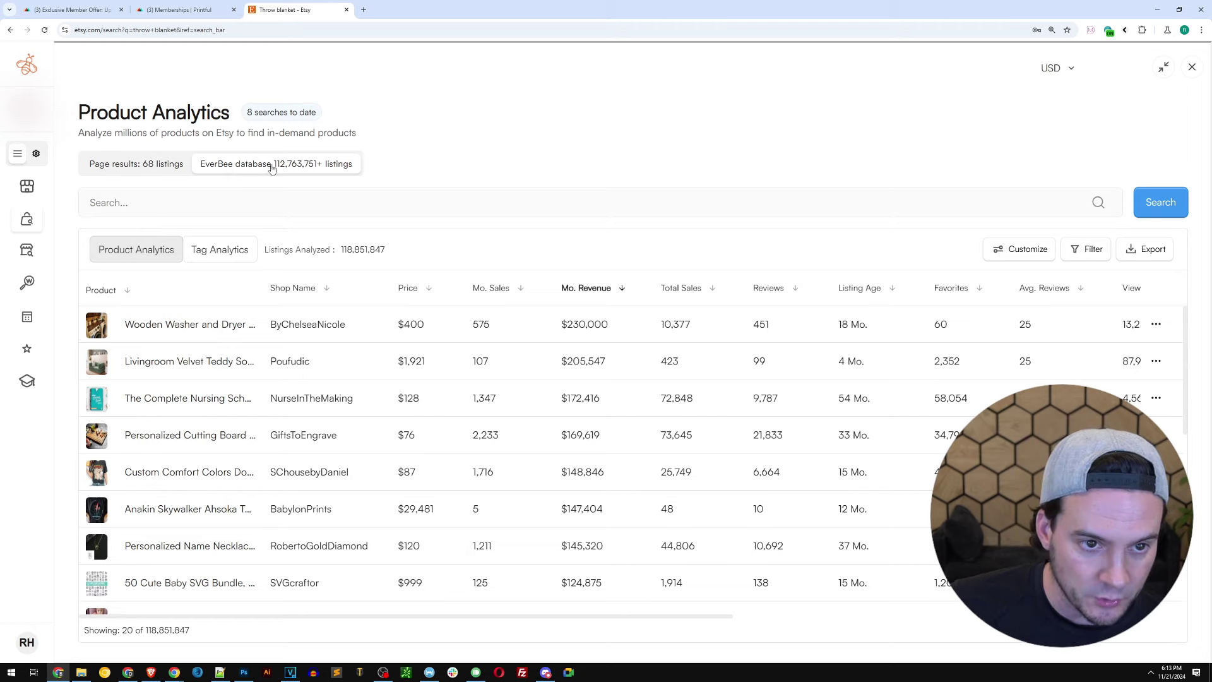
Limit the throw blanket analysis to the 68 page listings and sort them by monthly sales.
{"action": "left_click", "coordinate": [137, 169]}
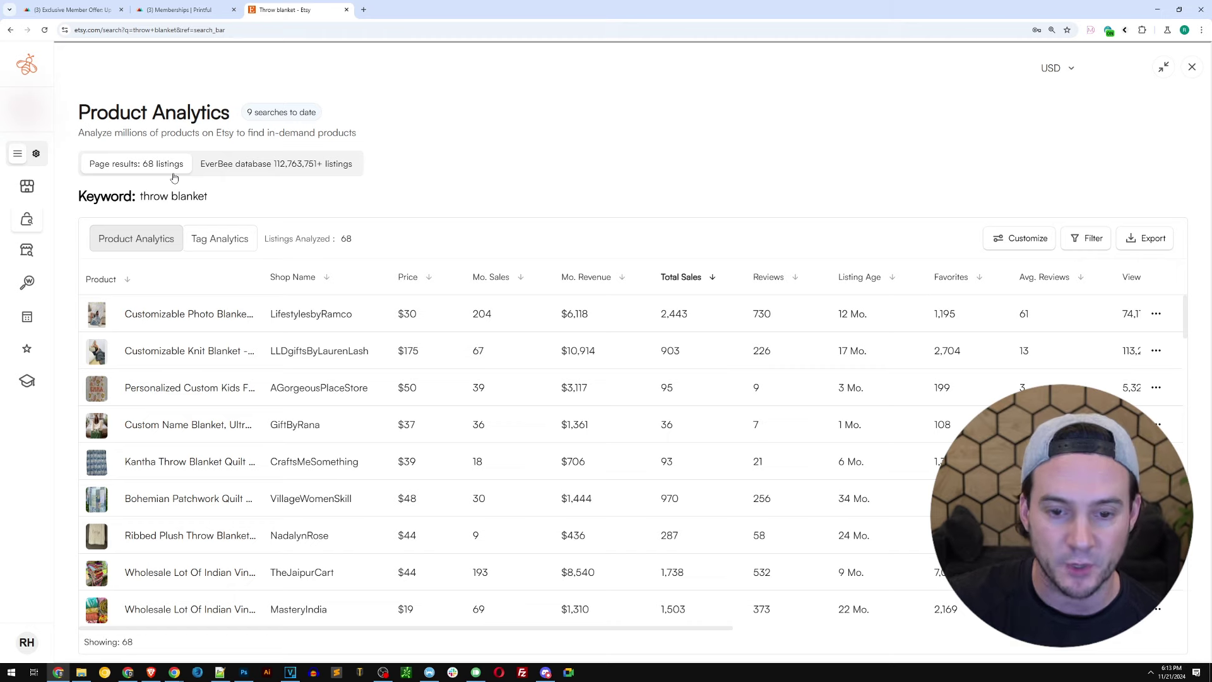
{"action": "left_click", "coordinate": [512, 278]}
{"action": "mouse_move", "coordinate": [99, 310]}
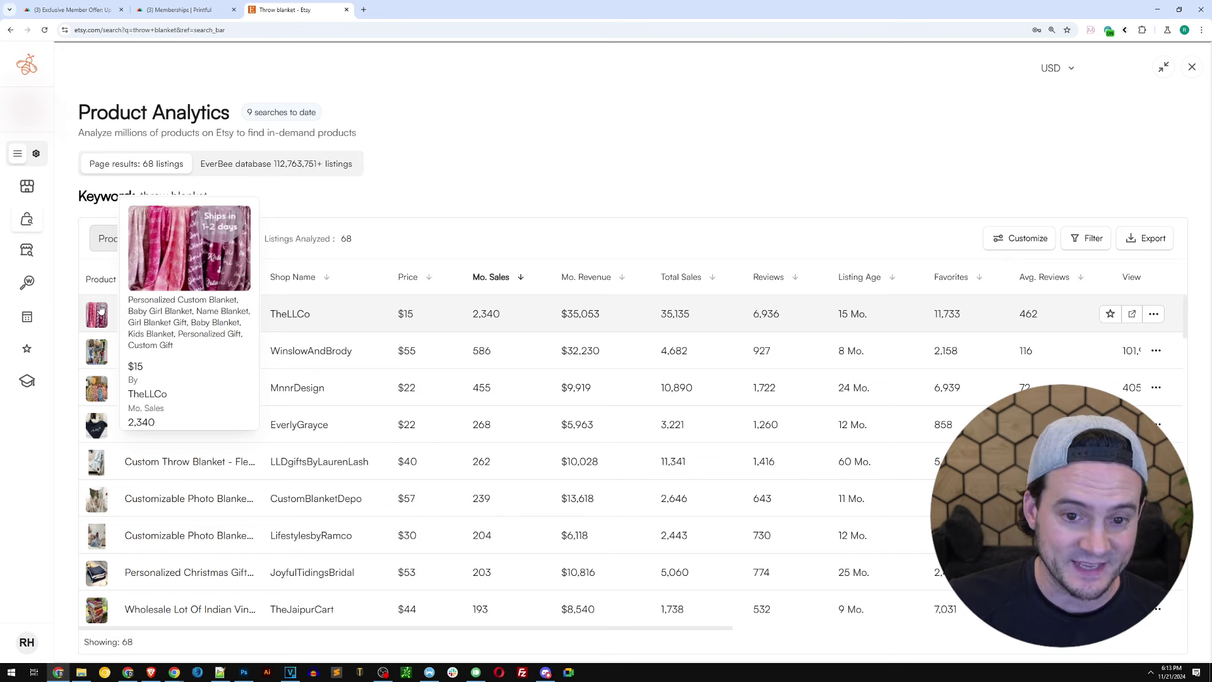
{"action": "mouse_move", "coordinate": [90, 353]}
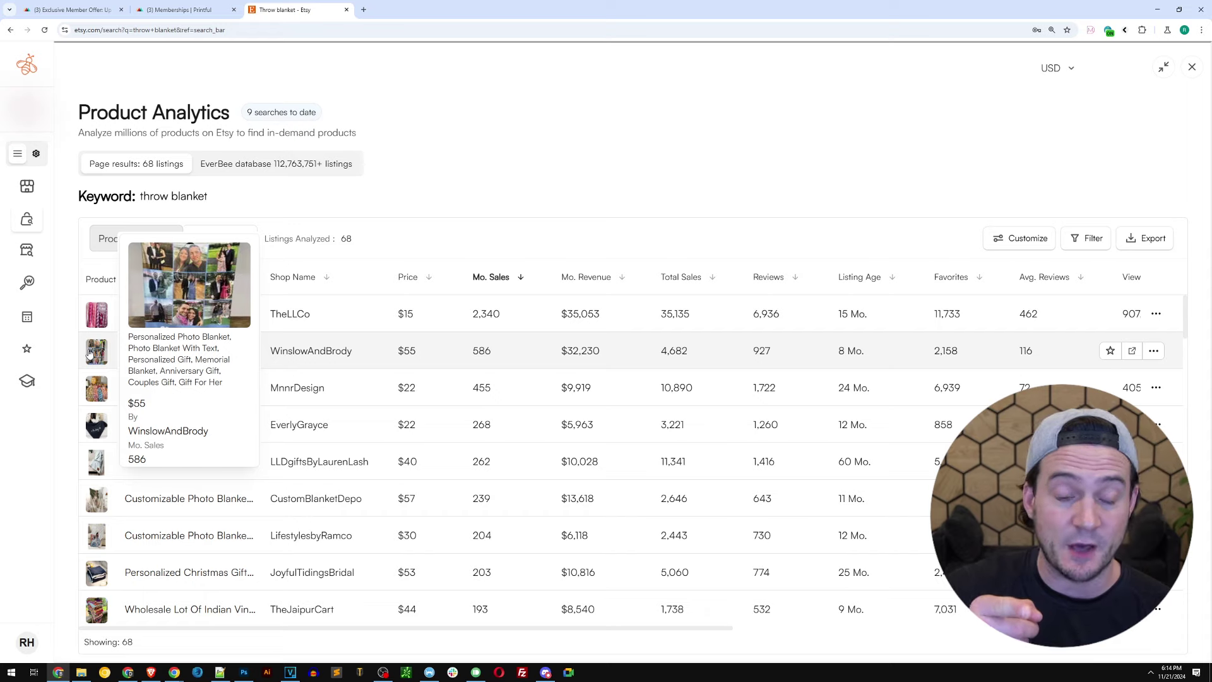
Glance at Printful's member-sale products, then preview several throw blanket listing thumbnails.
{"action": "left_click", "coordinate": [70, 9]}
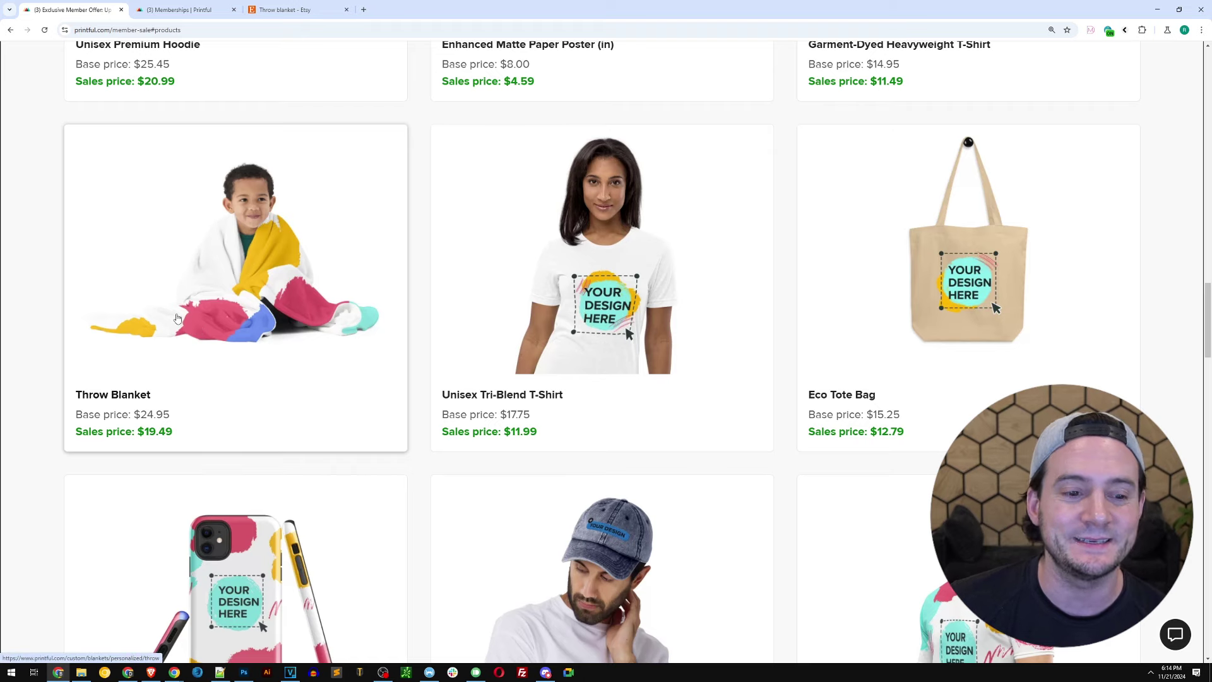
{"action": "left_click", "coordinate": [284, 10]}
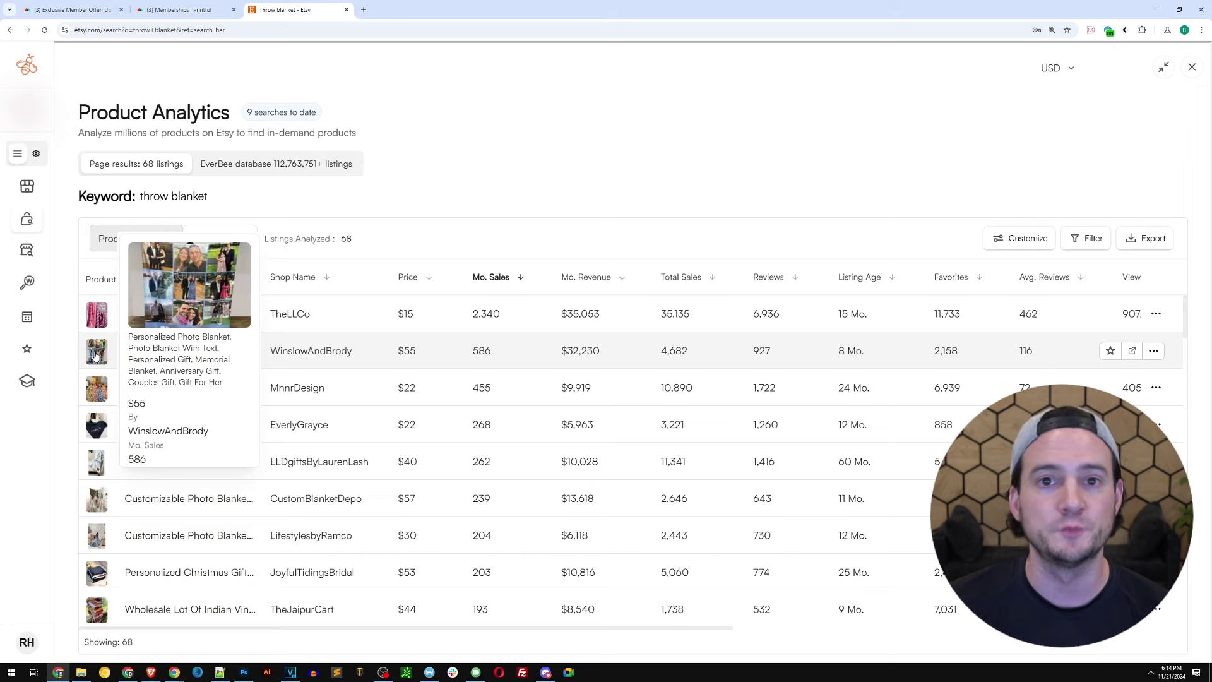
{"action": "mouse_move", "coordinate": [94, 389]}
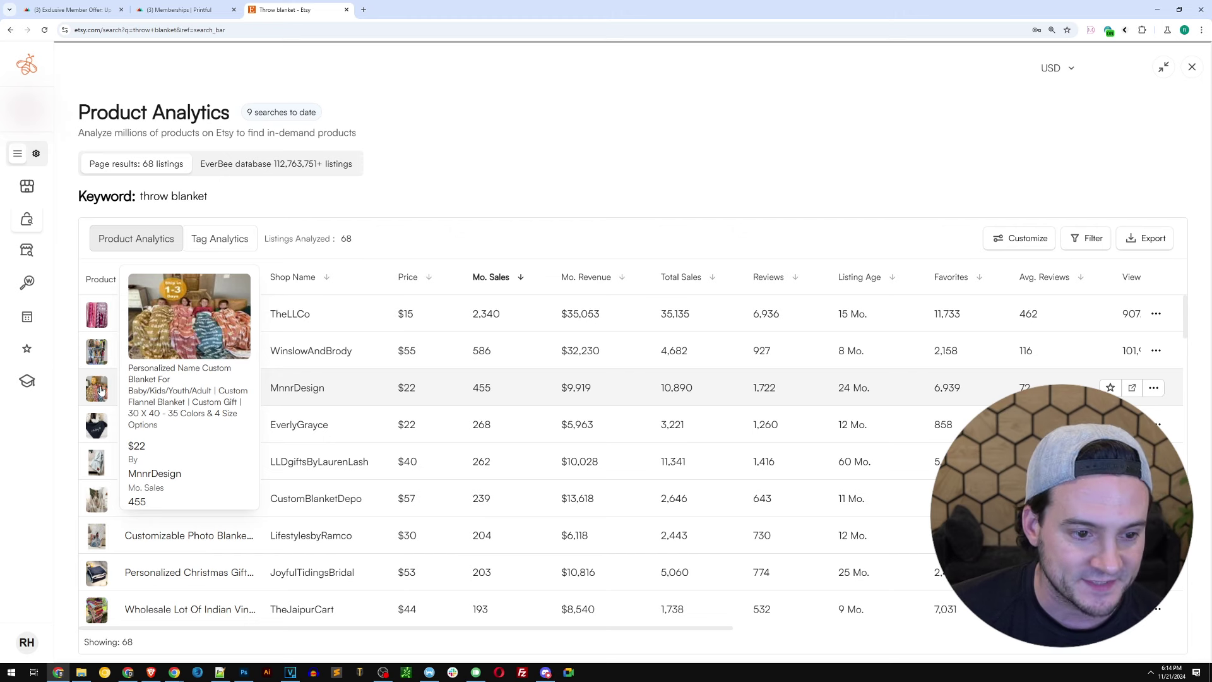
{"action": "mouse_move", "coordinate": [99, 428]}
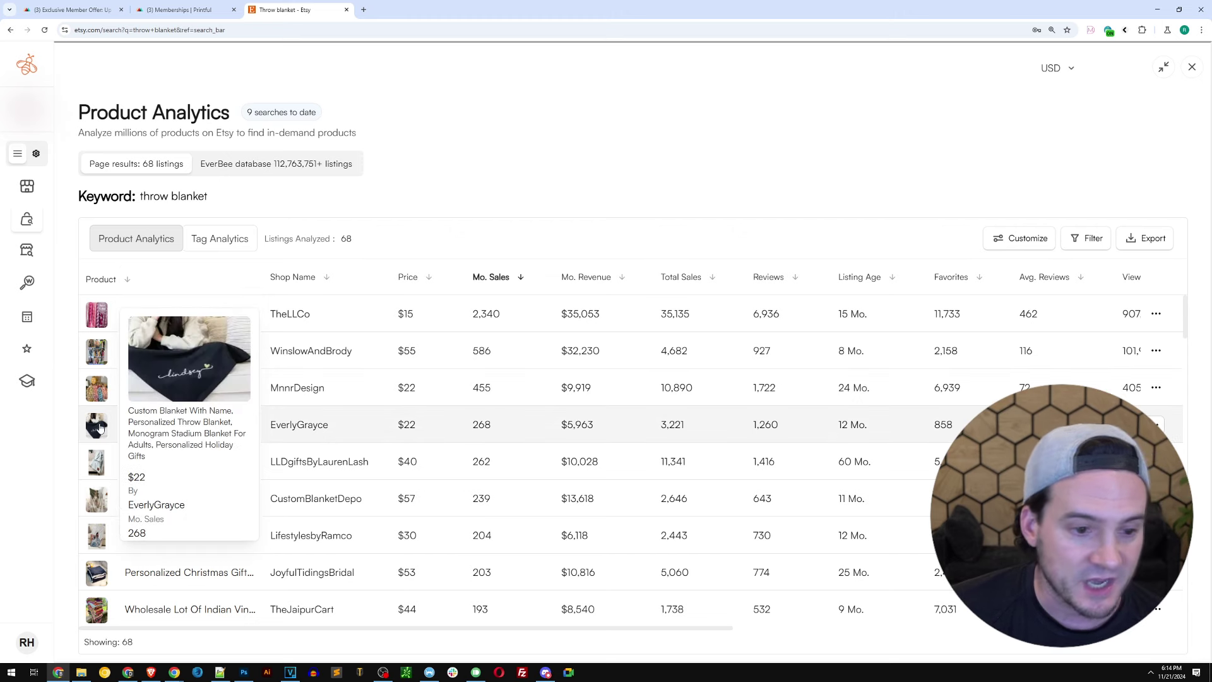
{"action": "mouse_move", "coordinate": [97, 467]}
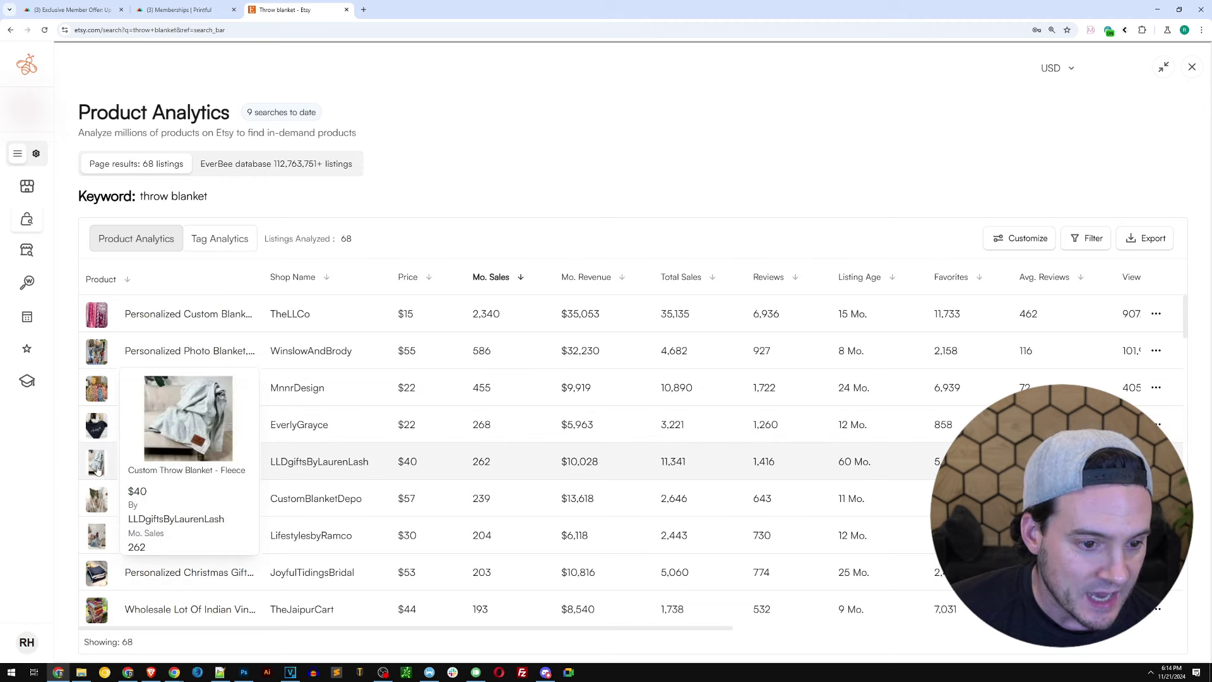
{"action": "mouse_move", "coordinate": [89, 499]}
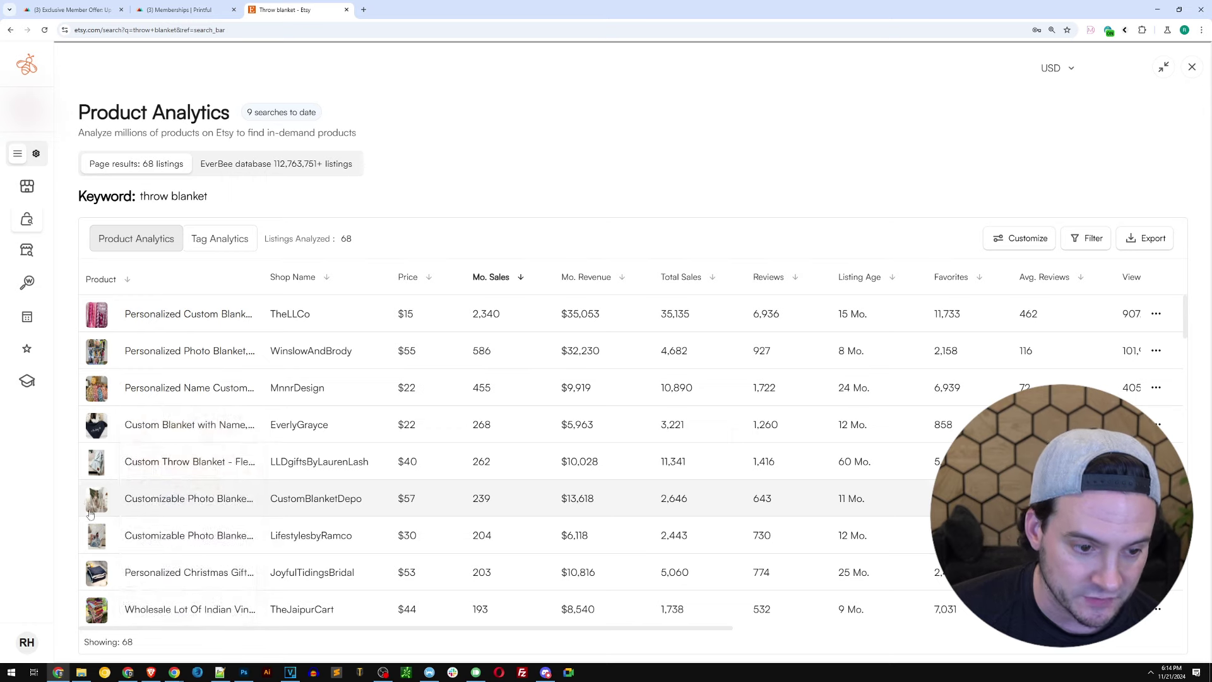
{"action": "mouse_move", "coordinate": [96, 538]}
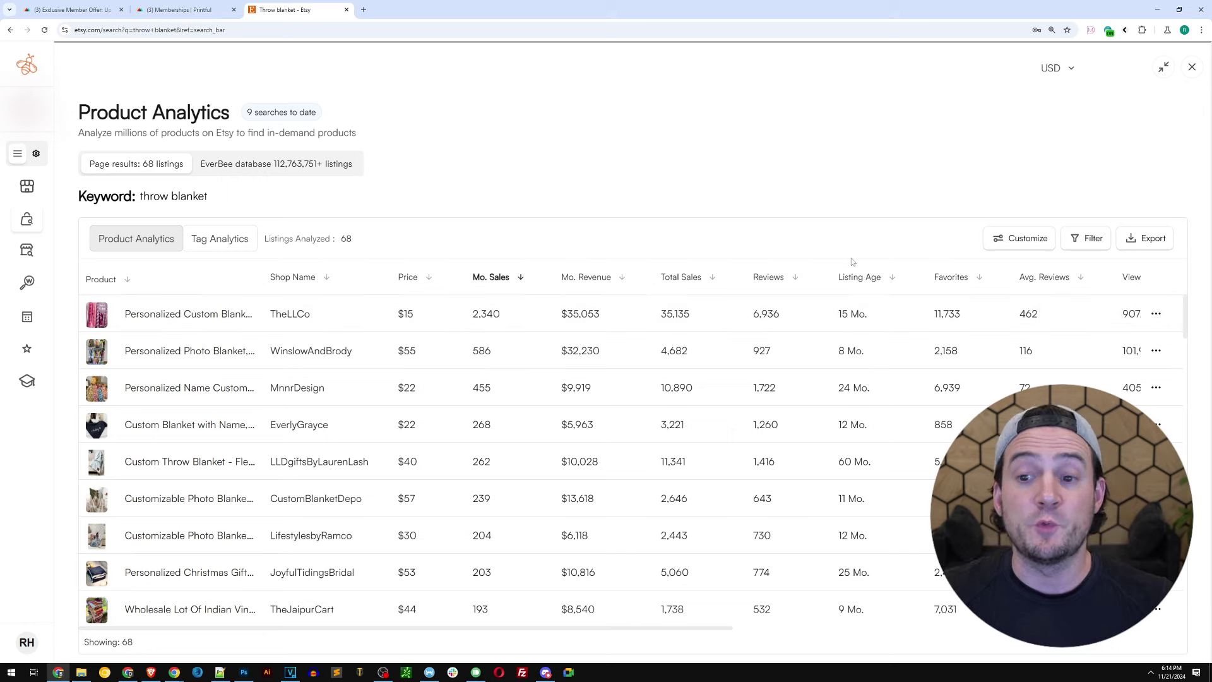
Check the Mo. Revenue column, browse Printful's catalogue again, and return to the throw blanket results.
{"action": "mouse_move", "coordinate": [585, 283]}
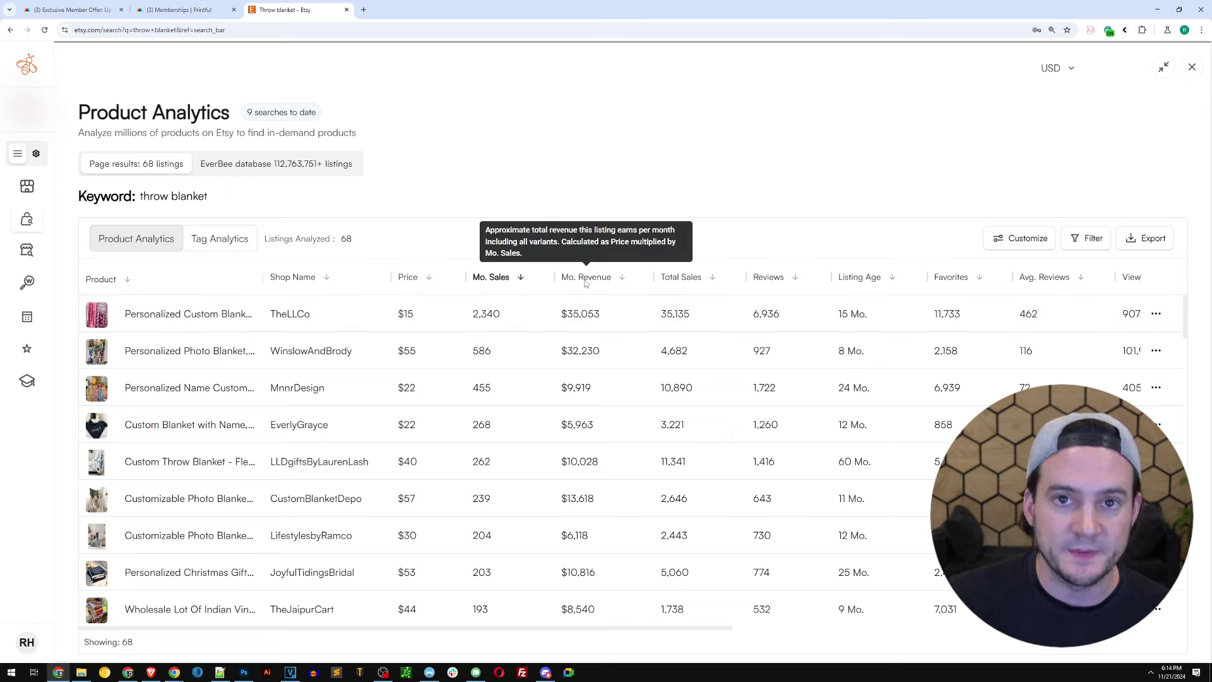
{"action": "left_click", "coordinate": [69, 10]}
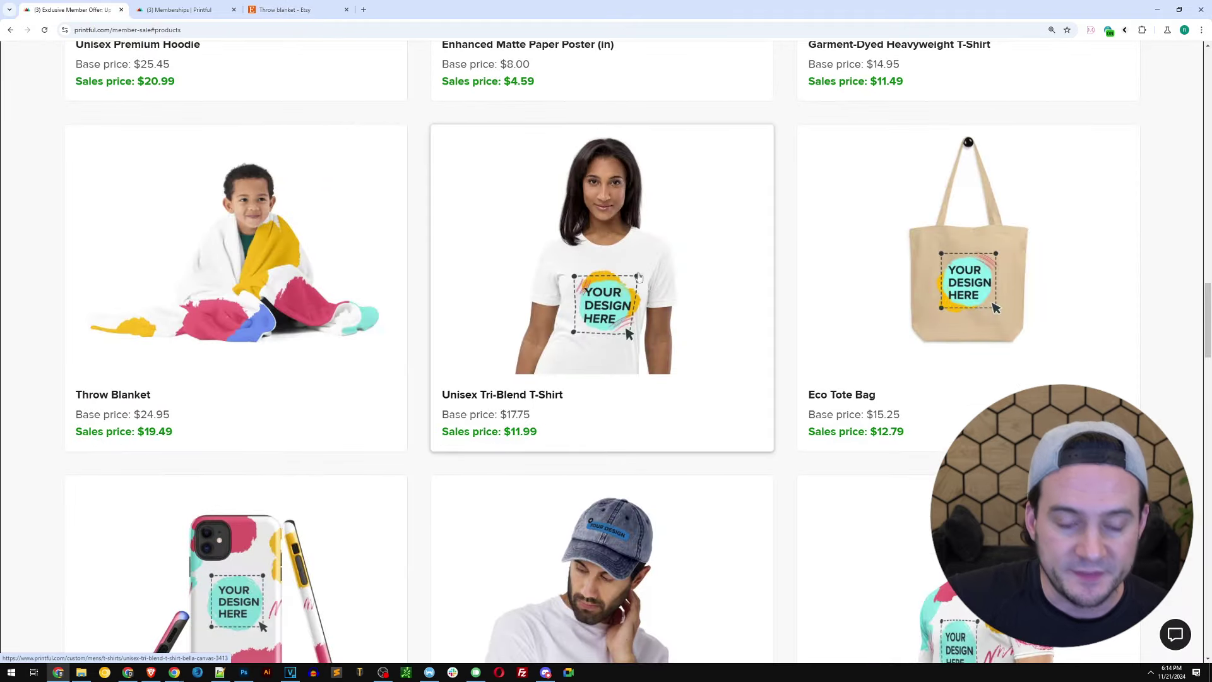
{"action": "scroll", "coordinate": [638, 277], "scroll_direction": "down", "scroll_amount": 1}
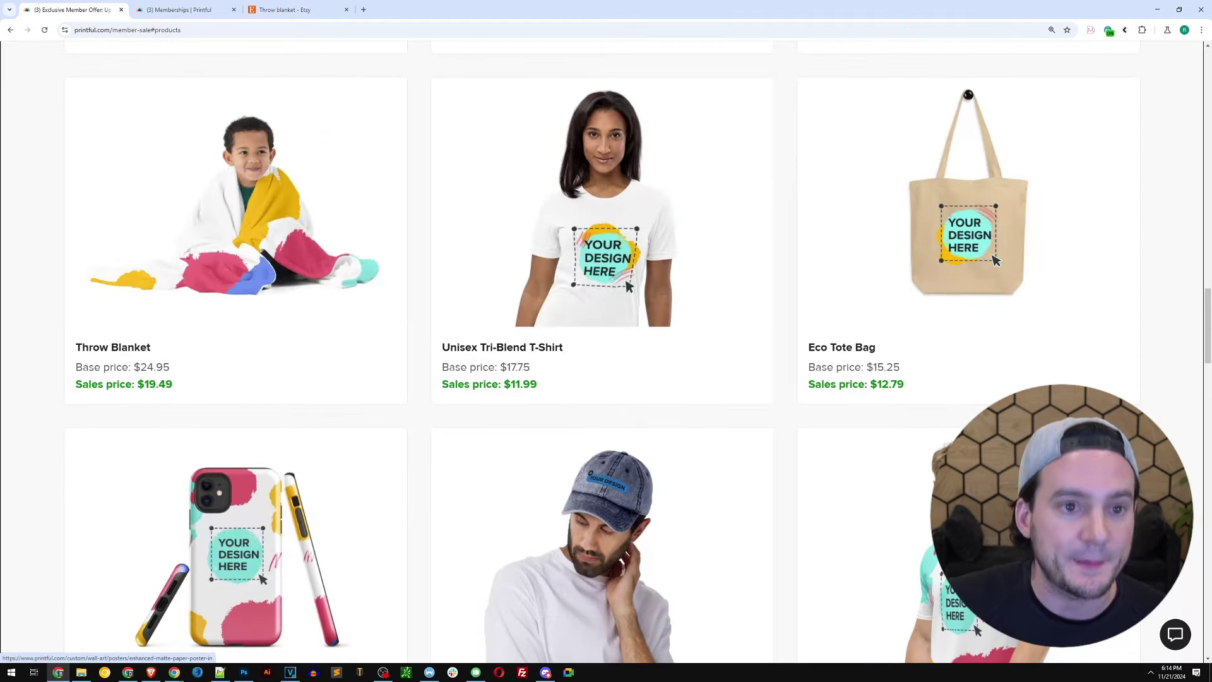
{"action": "left_click", "coordinate": [284, 10]}
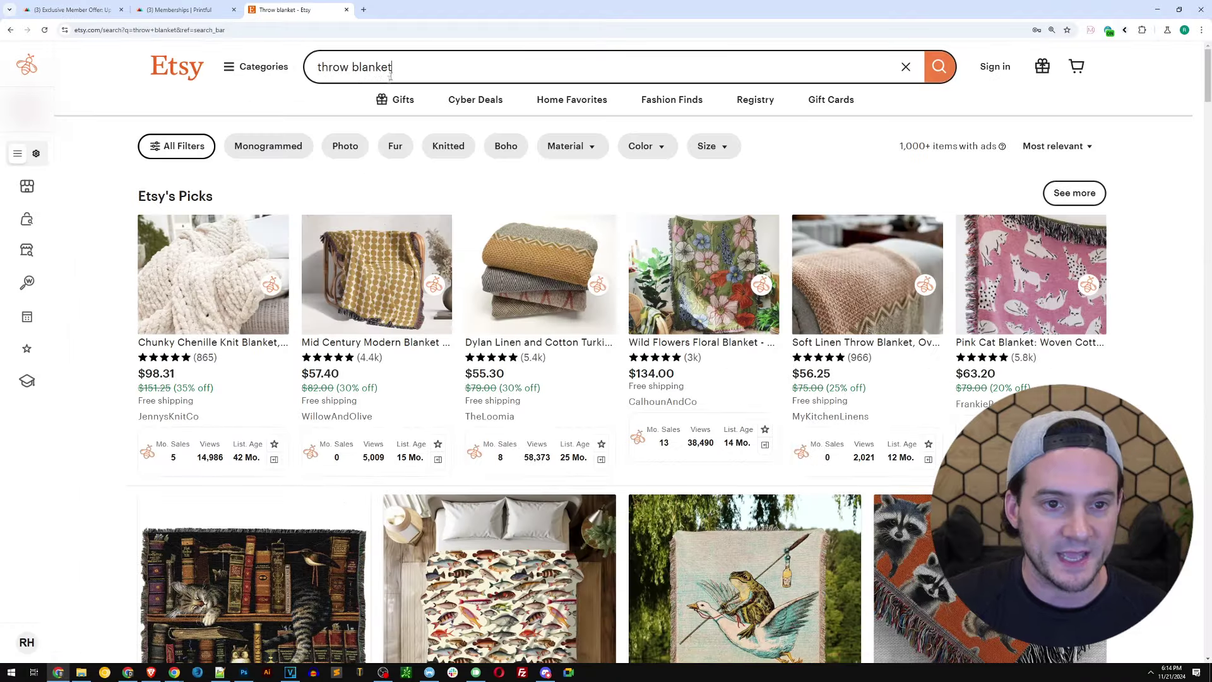
Search Etsy for 'tote bag' and open EverBee Product Analytics on the 65 page listings.
{"action": "triple_click", "coordinate": [390, 76]}
{"action": "type", "text": "tote bag"}
{"action": "key", "text": "Return"}
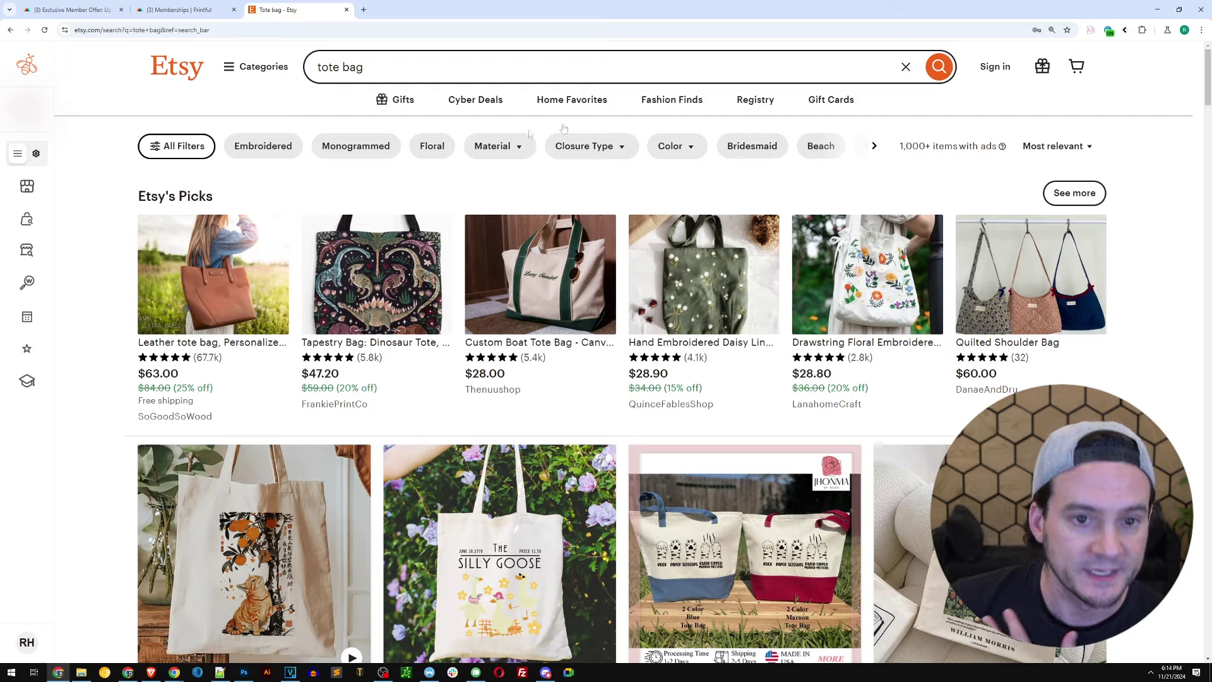
{"action": "left_click", "coordinate": [474, 65]}
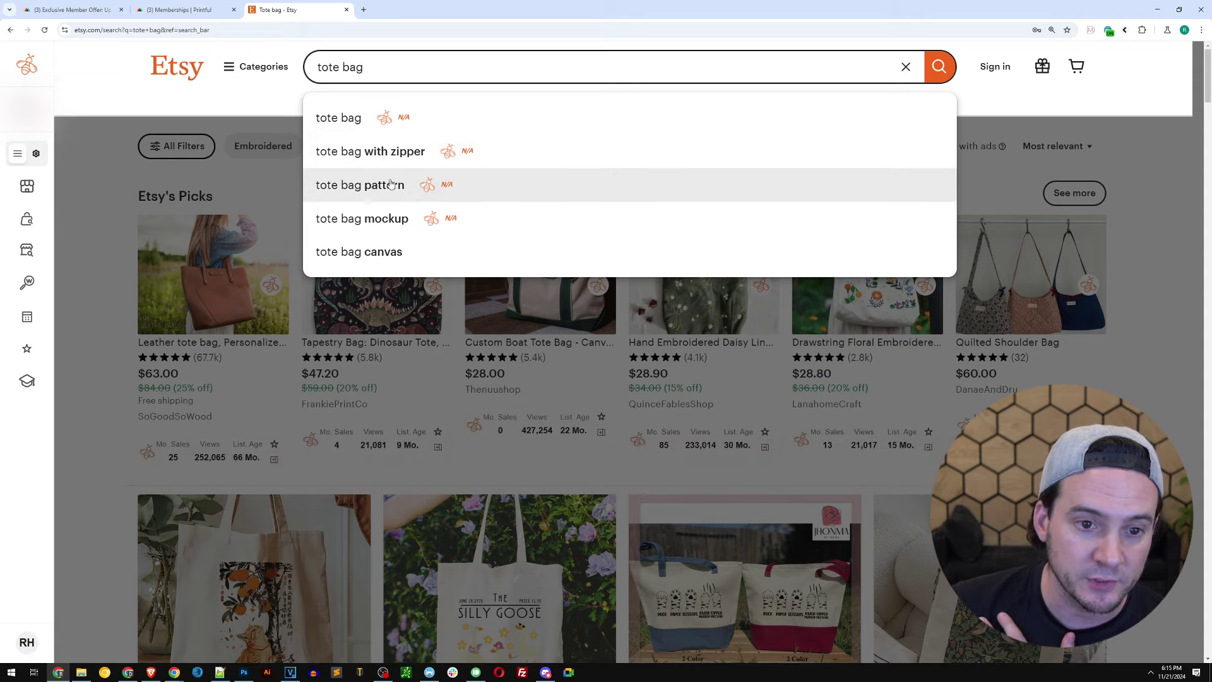
{"action": "left_click", "coordinate": [143, 242]}
{"action": "mouse_move", "coordinate": [81, 232]}
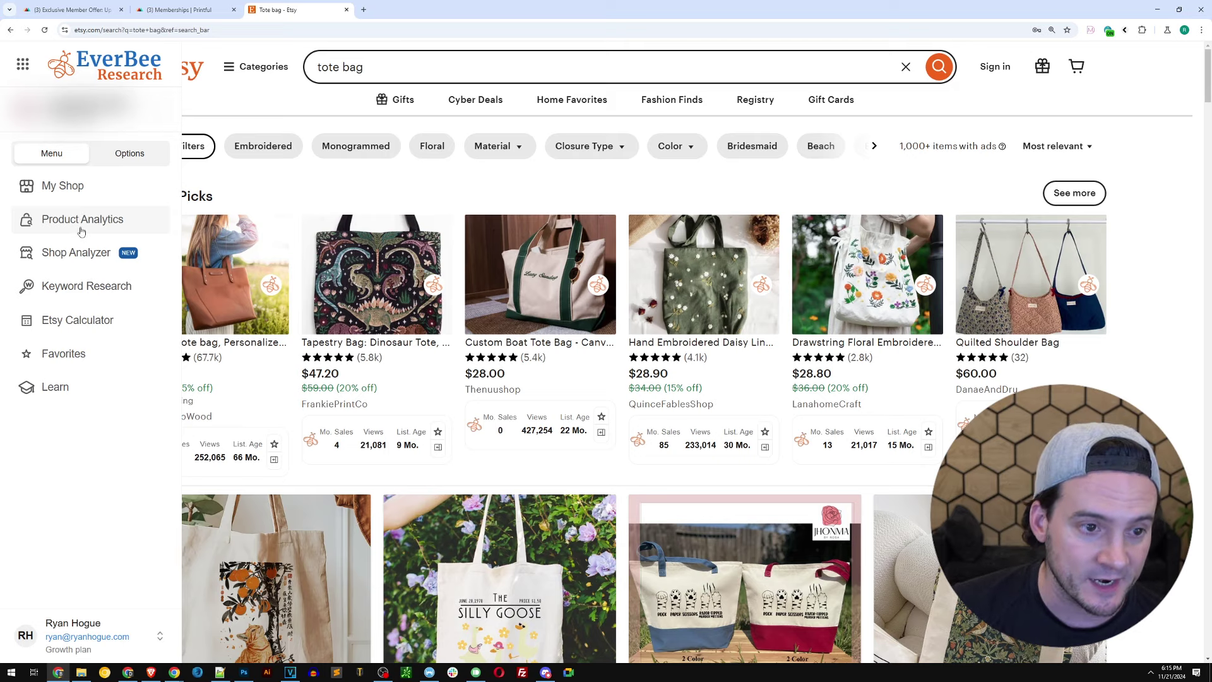
{"action": "left_click", "coordinate": [81, 232]}
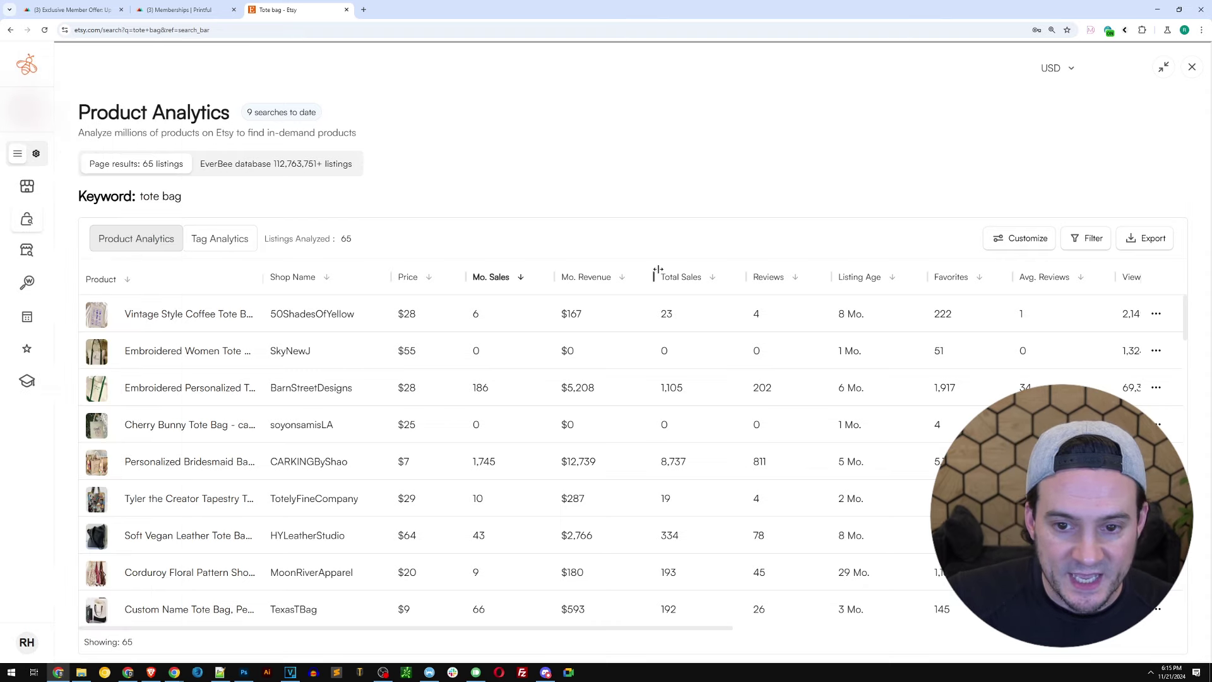
Sort the tote bag analytics by total sales and preview the top listings.
{"action": "left_click", "coordinate": [712, 281]}
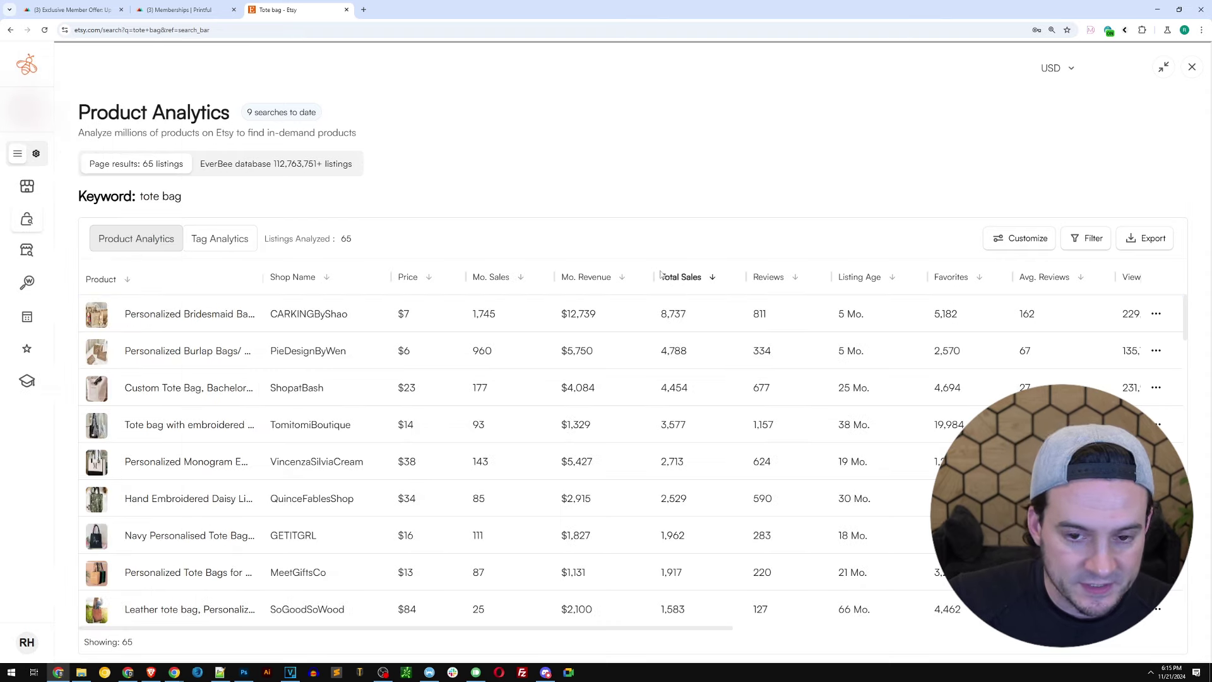
{"action": "mouse_move", "coordinate": [101, 319]}
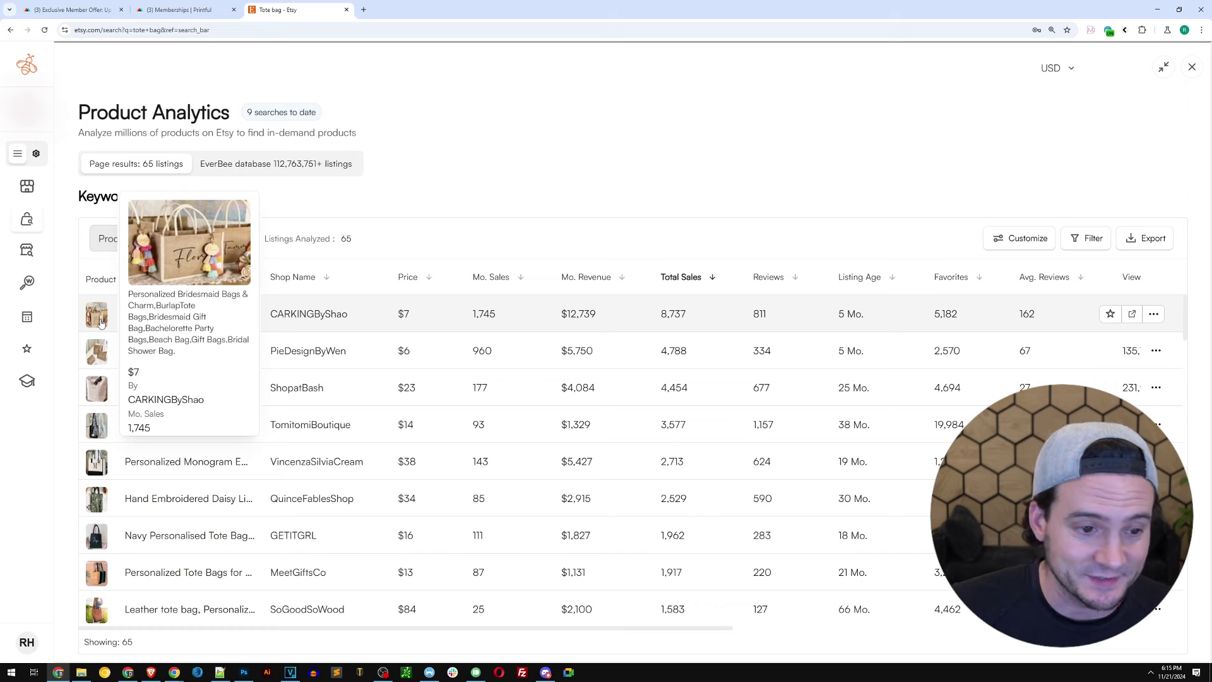
{"action": "mouse_move", "coordinate": [100, 353]}
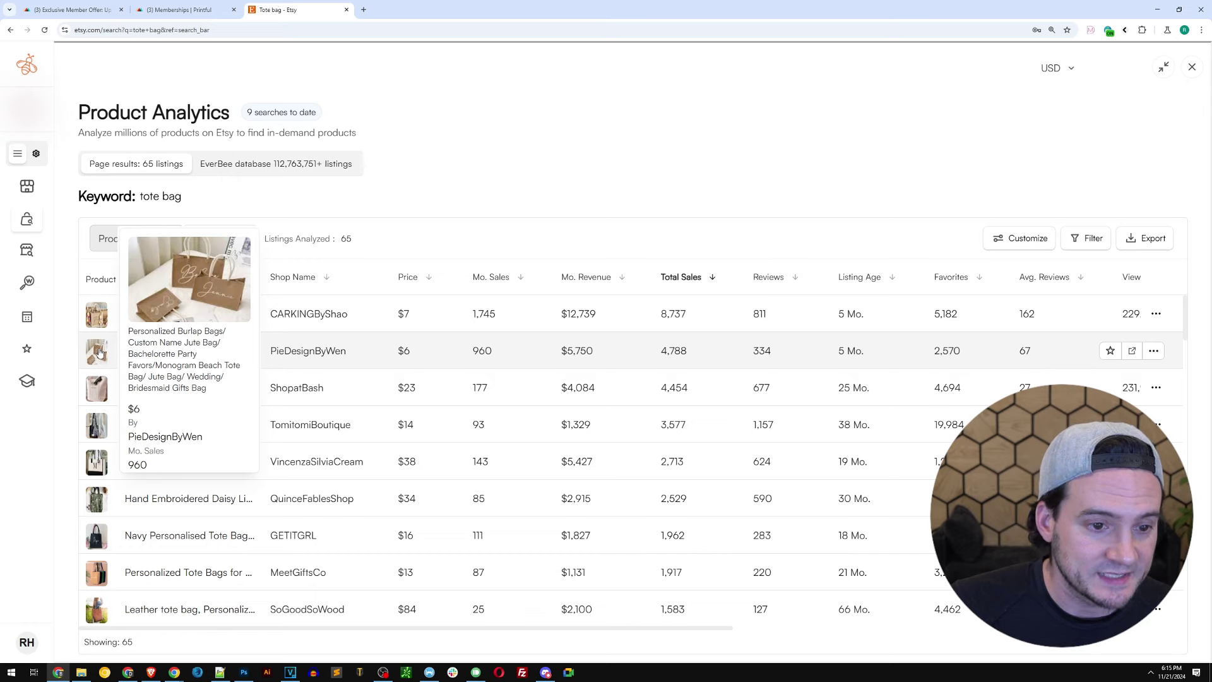
{"action": "mouse_move", "coordinate": [100, 392]}
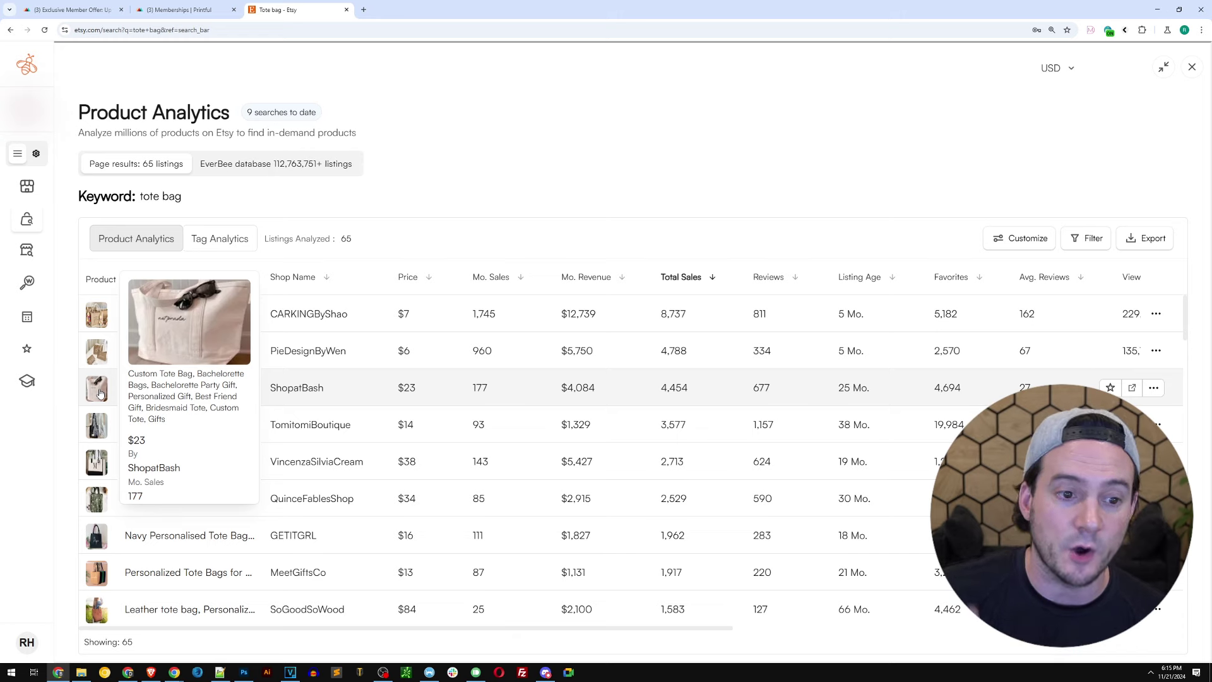
Compare Printful's member-sale products with the tote bag table, previewing more listing thumbnails.
{"action": "left_click", "coordinate": [80, 15]}
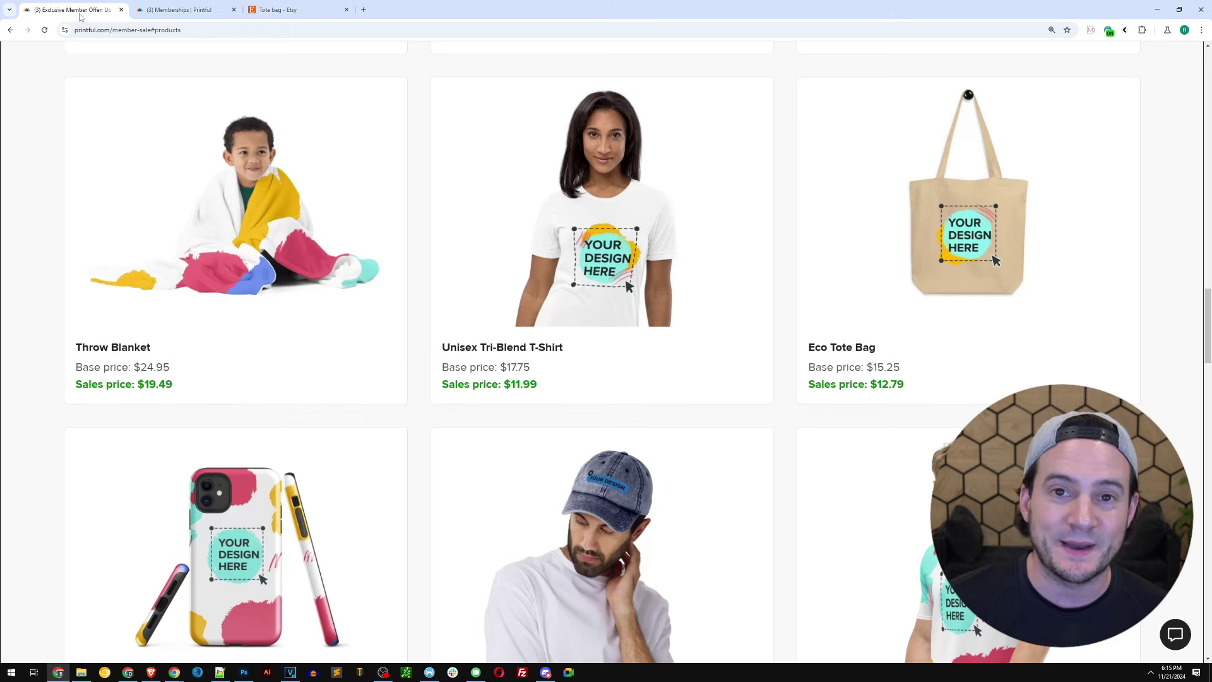
{"action": "left_click", "coordinate": [278, 10]}
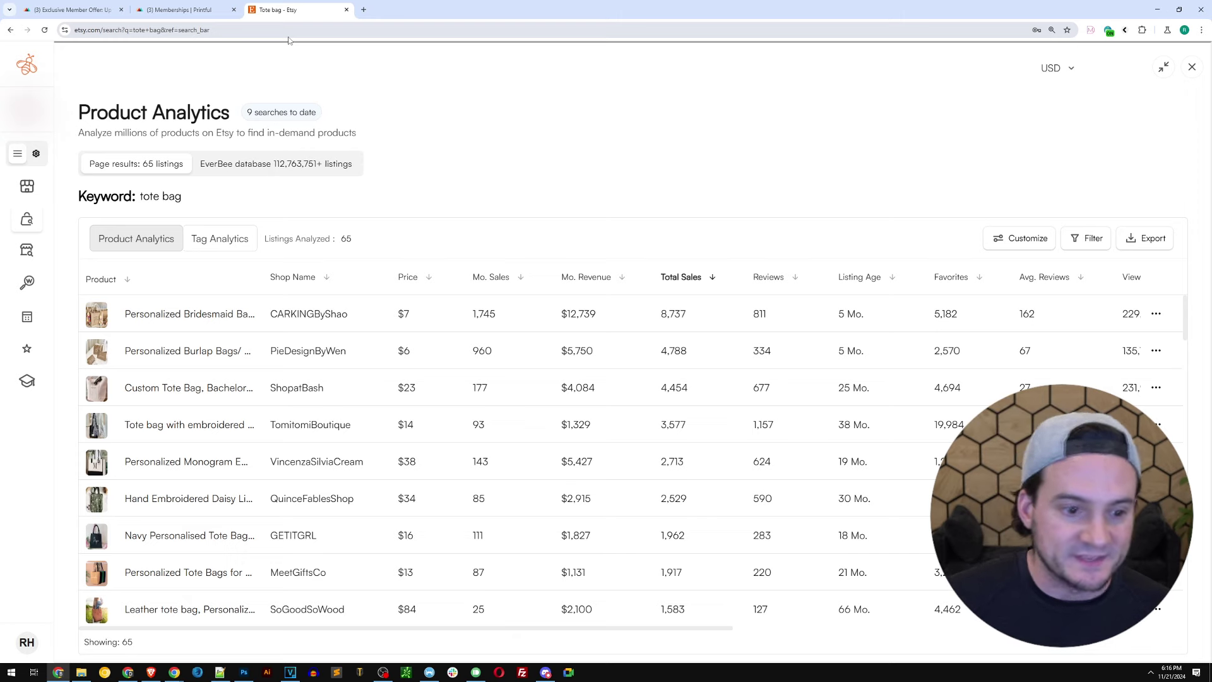
{"action": "mouse_move", "coordinate": [90, 426]}
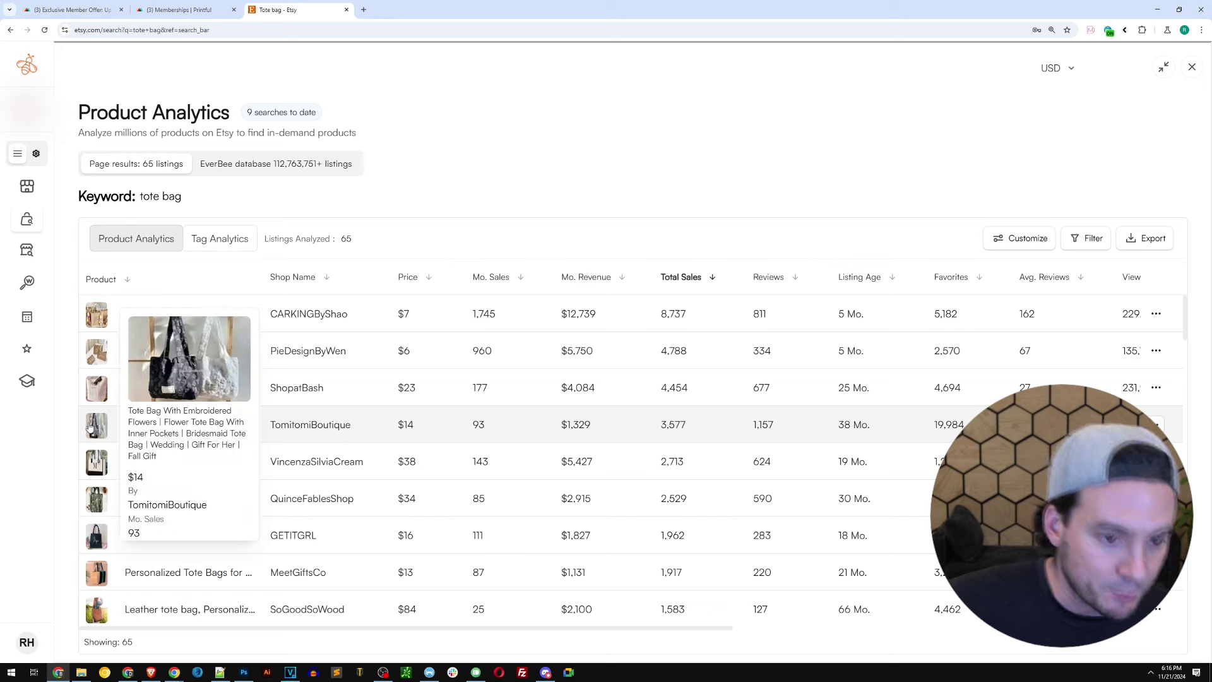
{"action": "mouse_move", "coordinate": [95, 470]}
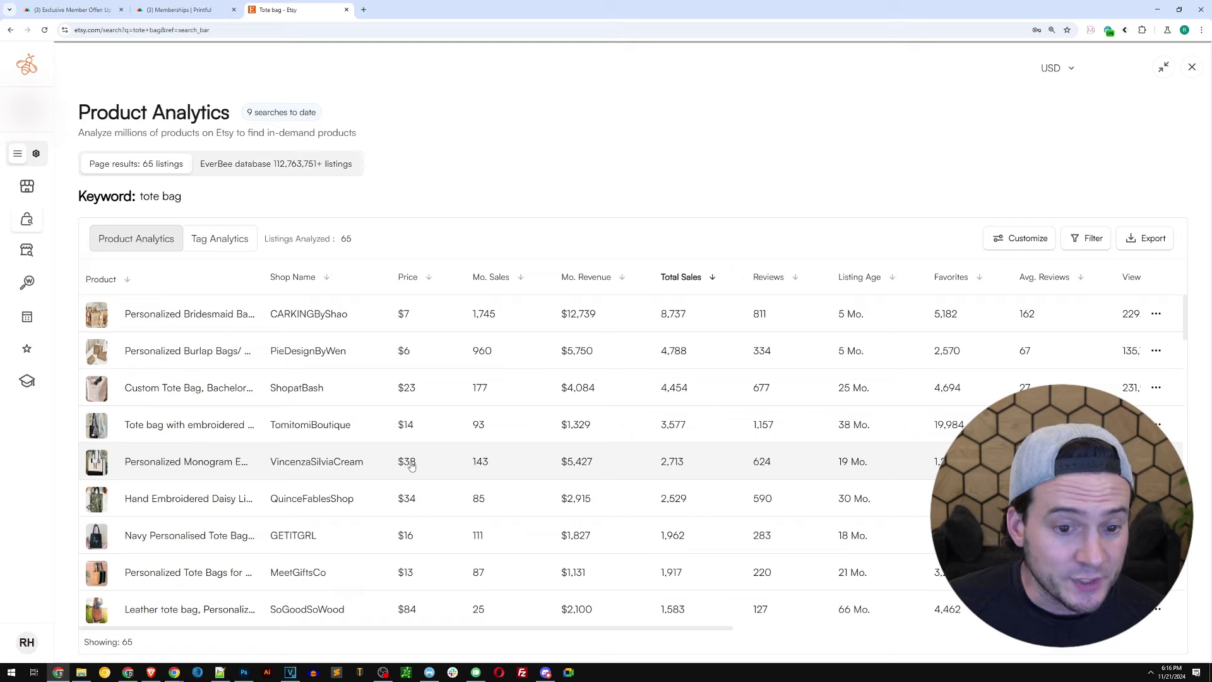
{"action": "left_click", "coordinate": [74, 10]}
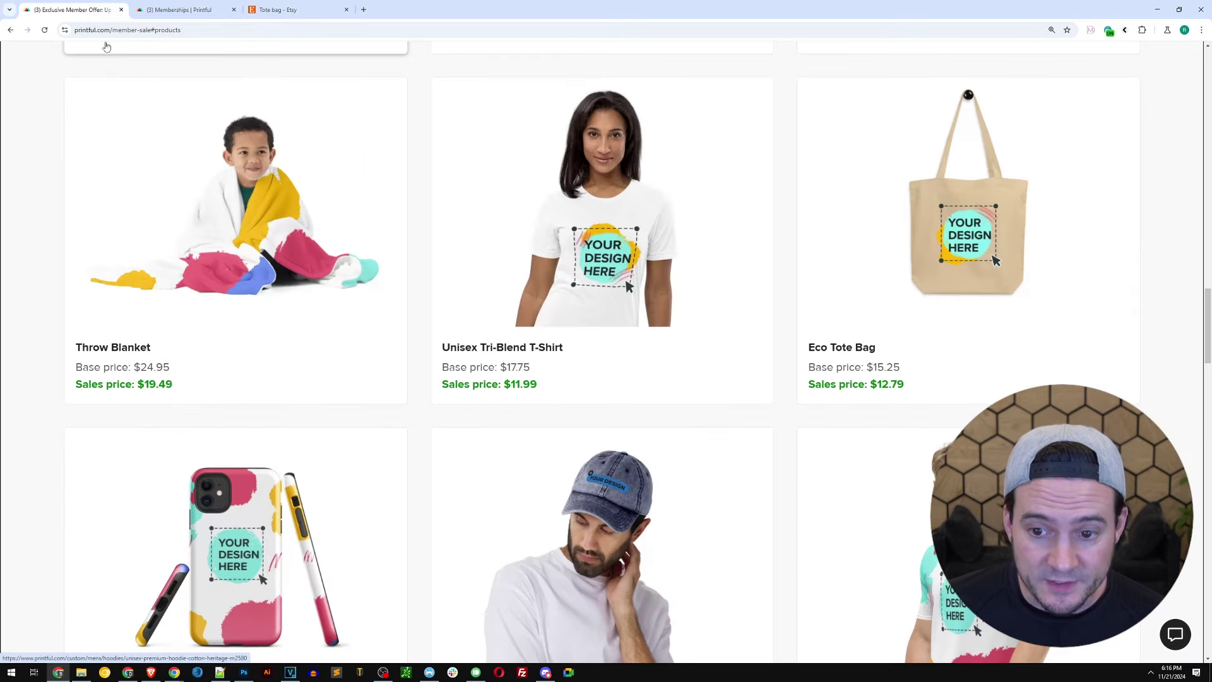
{"action": "left_click", "coordinate": [292, 11]}
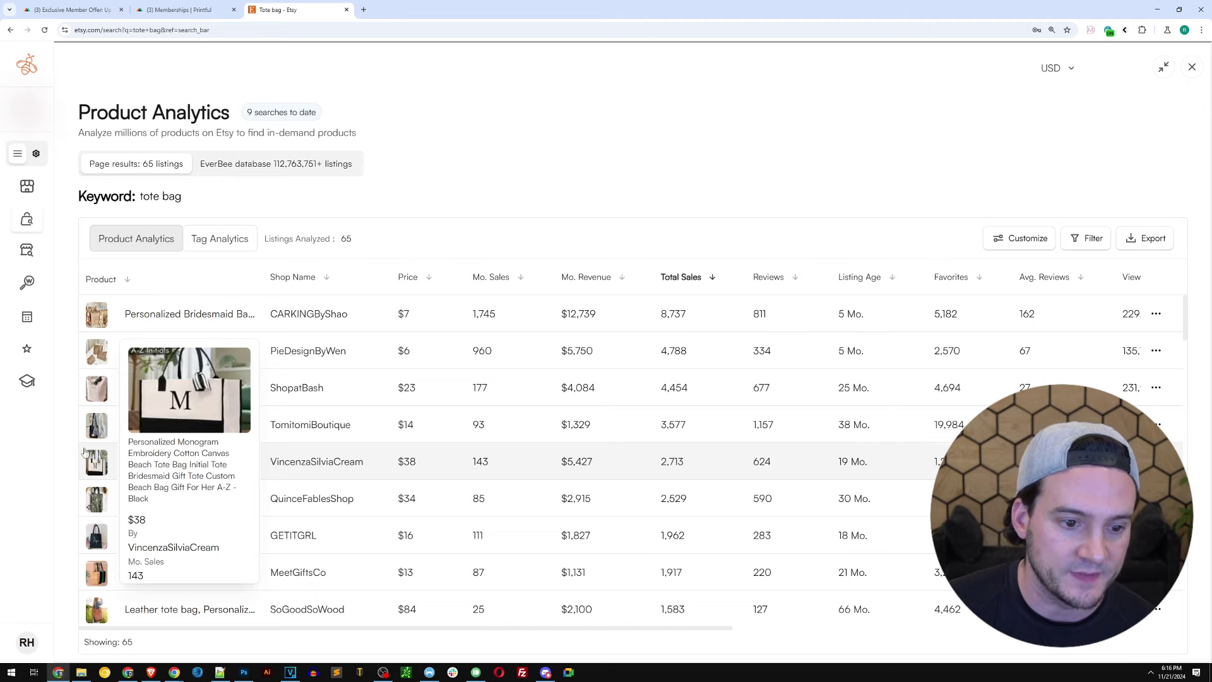
{"action": "mouse_move", "coordinate": [95, 503]}
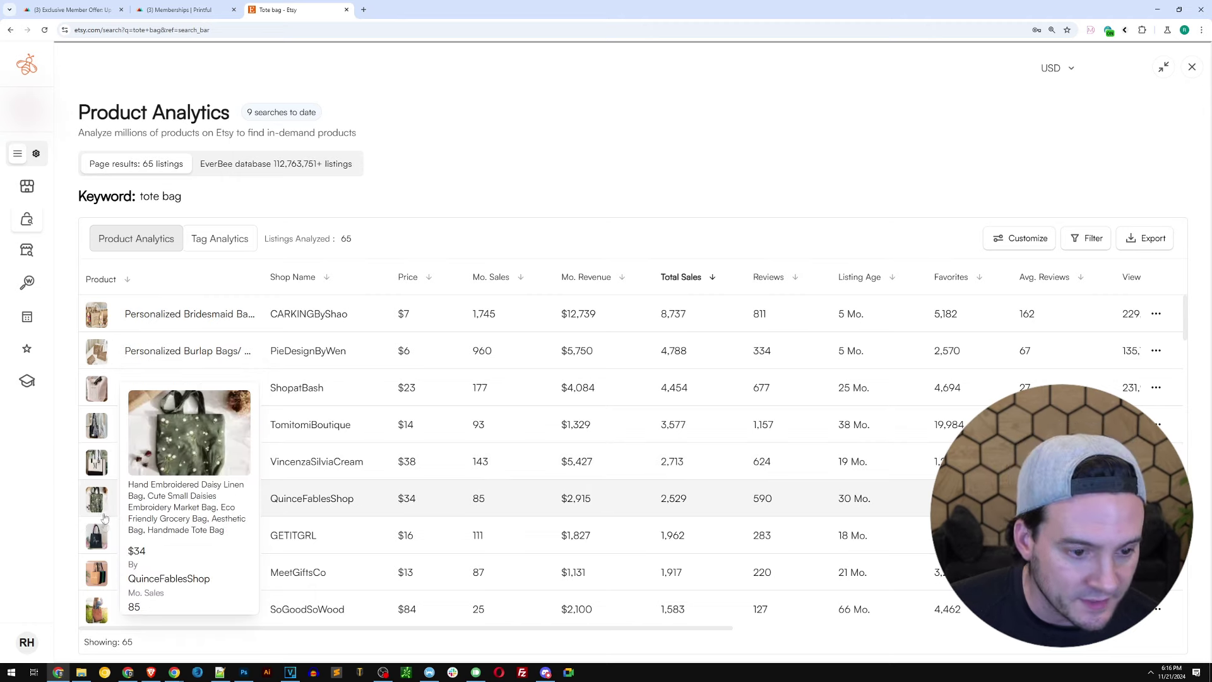
{"action": "mouse_move", "coordinate": [99, 542]}
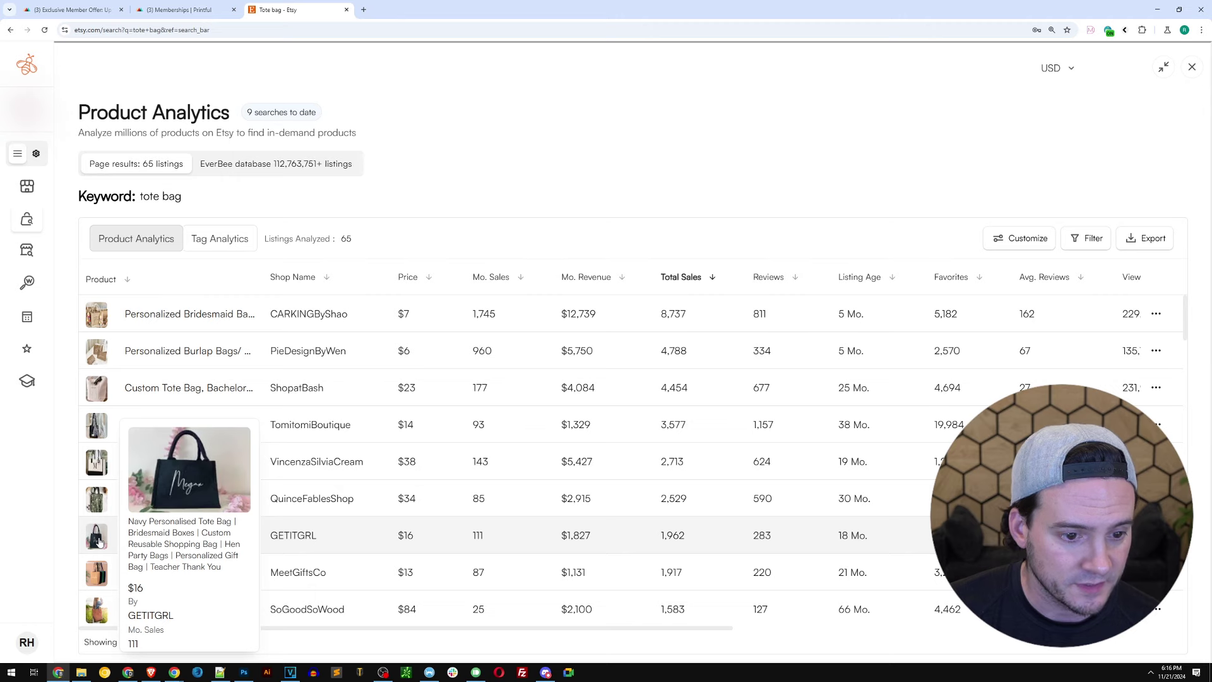
Open Printful's Eco Tote Bag and start a product template using embroidery.
{"action": "left_click", "coordinate": [69, 9]}
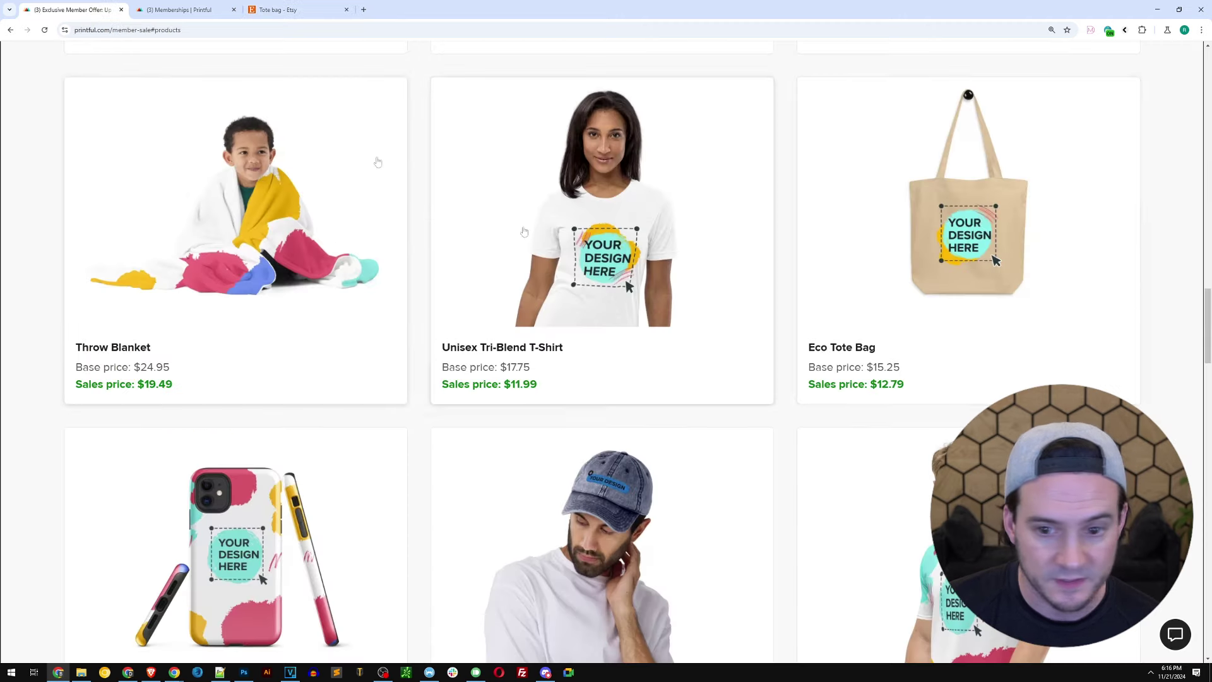
{"action": "left_click", "coordinate": [950, 244]}
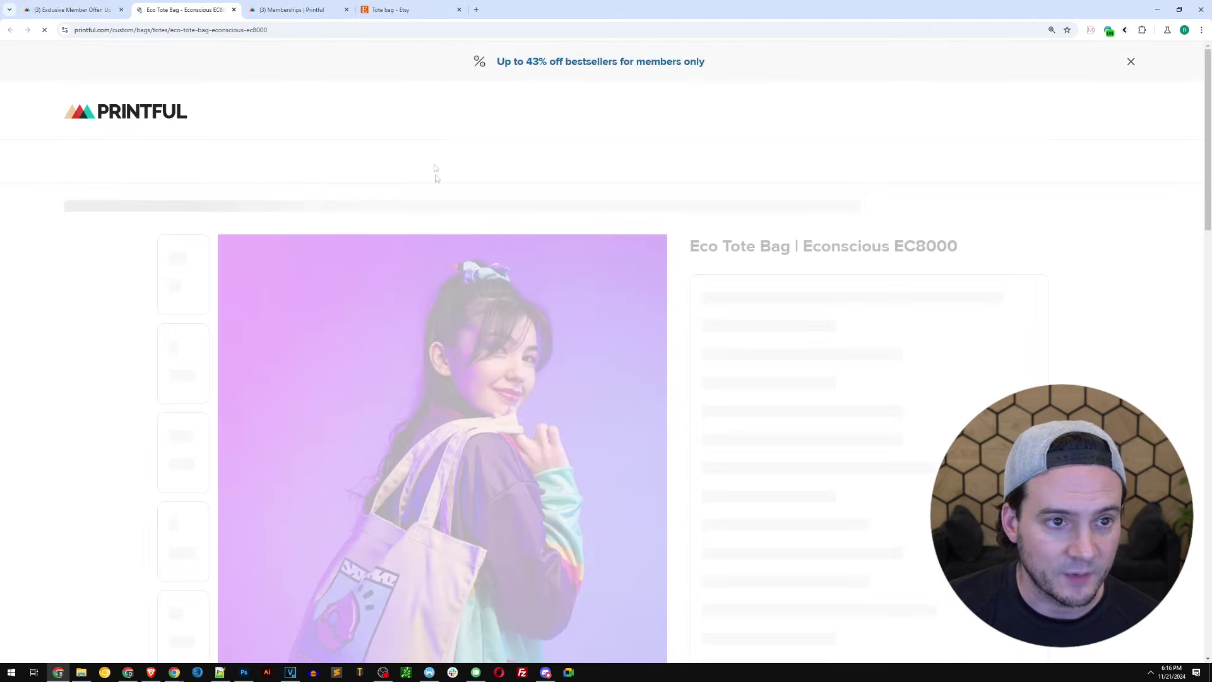
{"action": "scroll", "coordinate": [842, 452], "scroll_direction": "down", "scroll_amount": 2}
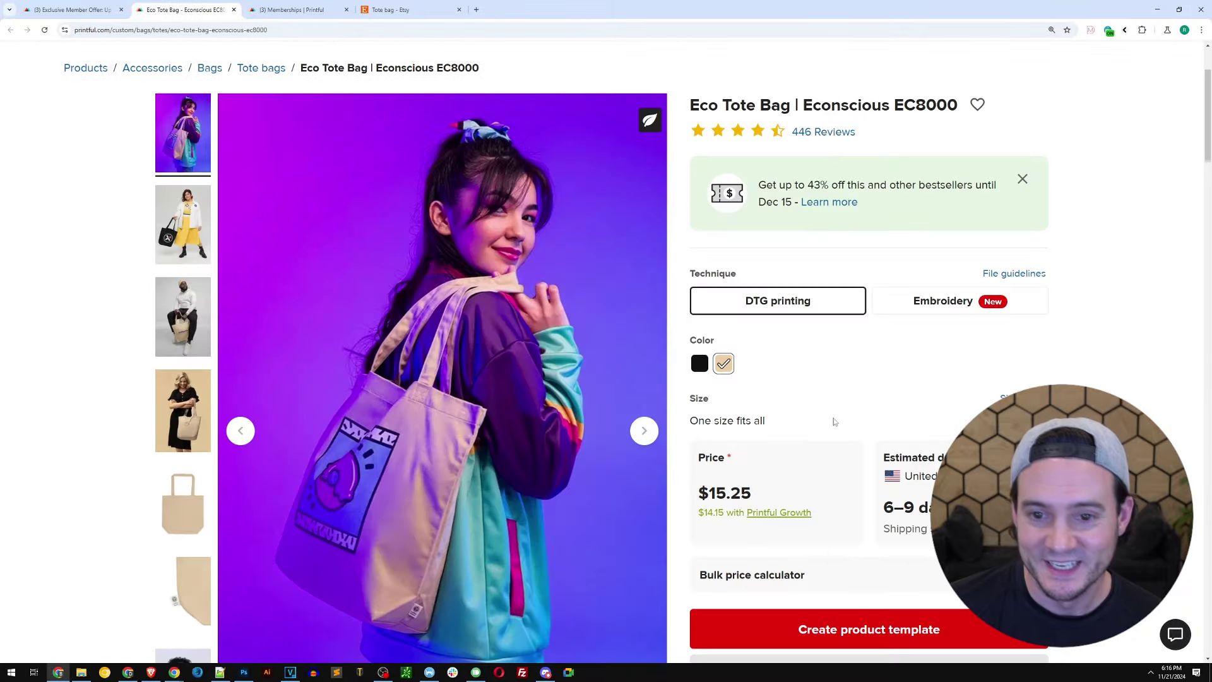
{"action": "scroll", "coordinate": [840, 423], "scroll_direction": "down", "scroll_amount": 3}
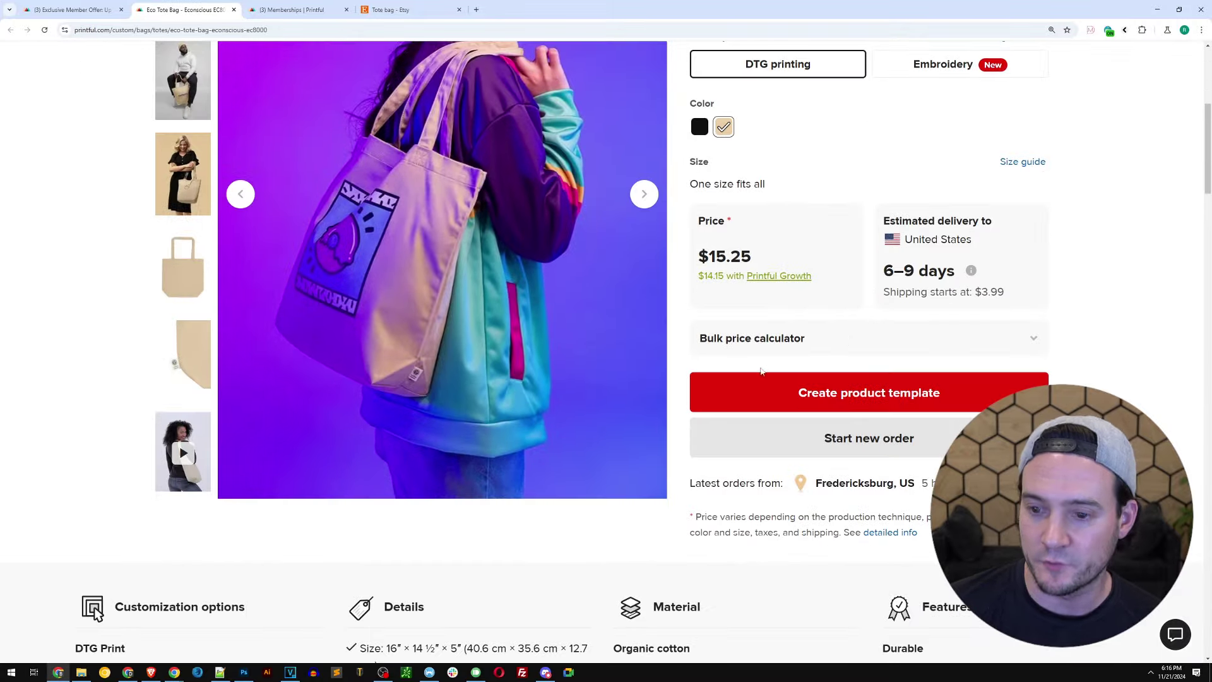
{"action": "left_click", "coordinate": [847, 392]}
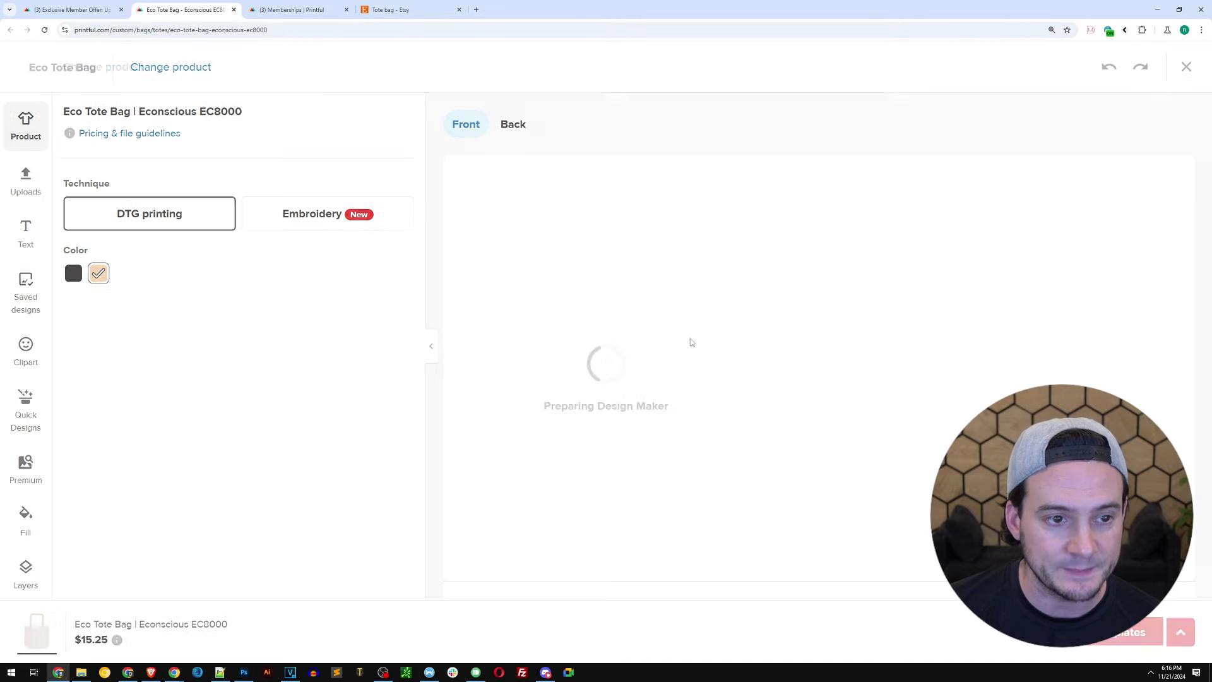
{"action": "left_click", "coordinate": [300, 220]}
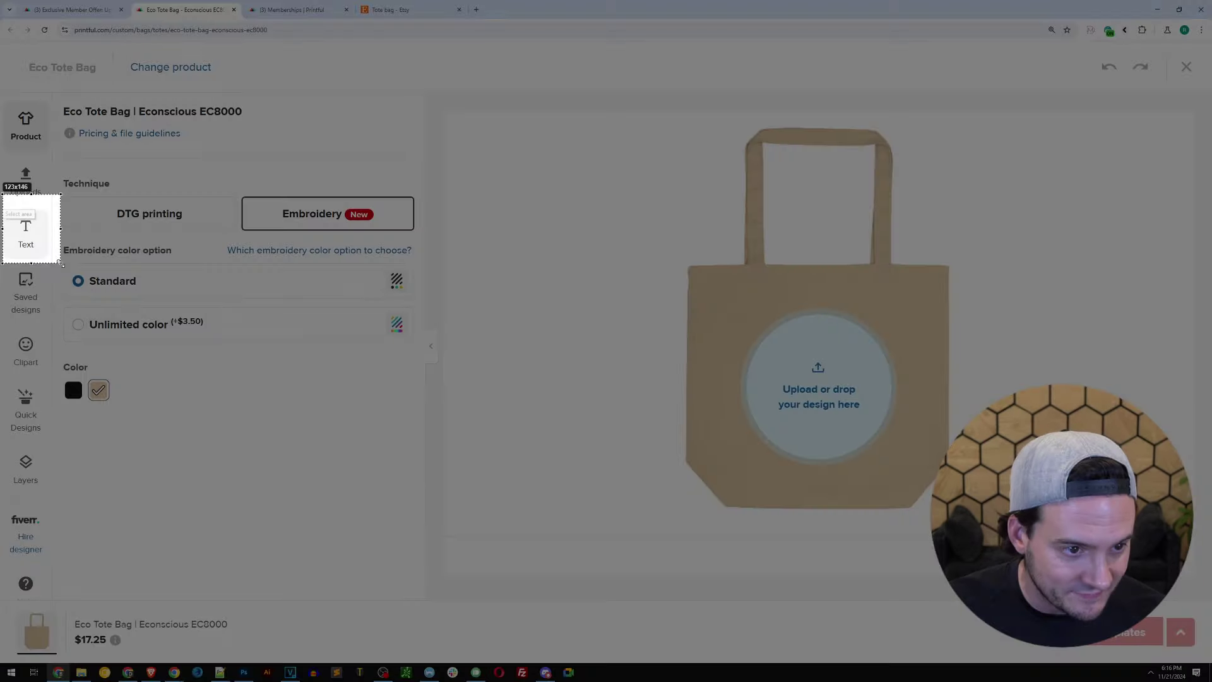
Add a large 'R' text to the bag in 1751 Kelly Green.
{"action": "left_click", "coordinate": [27, 231]}
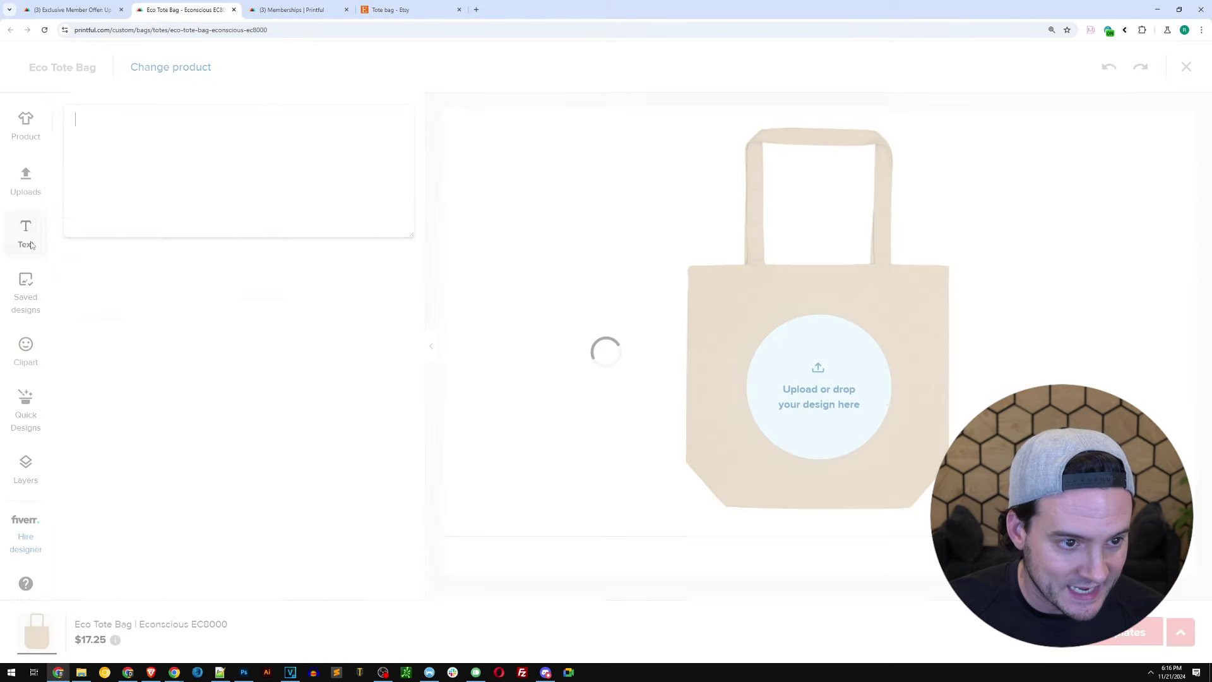
{"action": "type", "text": "R"}
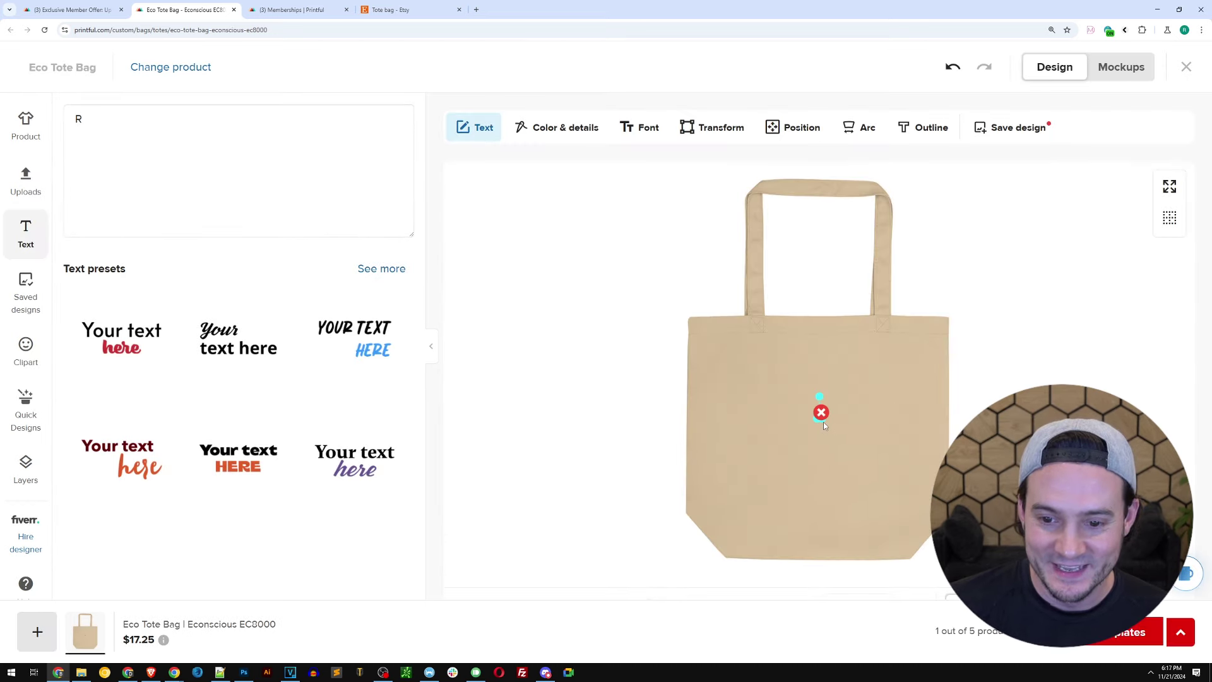
{"action": "left_click_drag", "start_coordinate": [845, 445], "coordinate": [859, 452]}
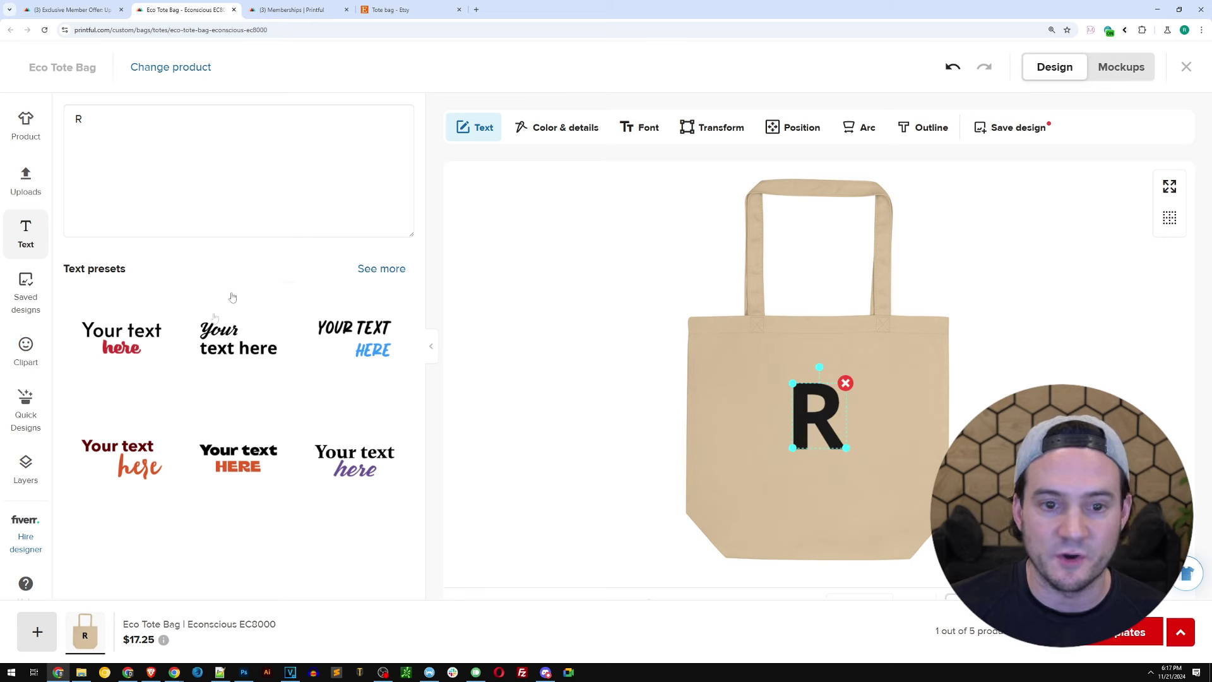
{"action": "left_click", "coordinate": [568, 130]}
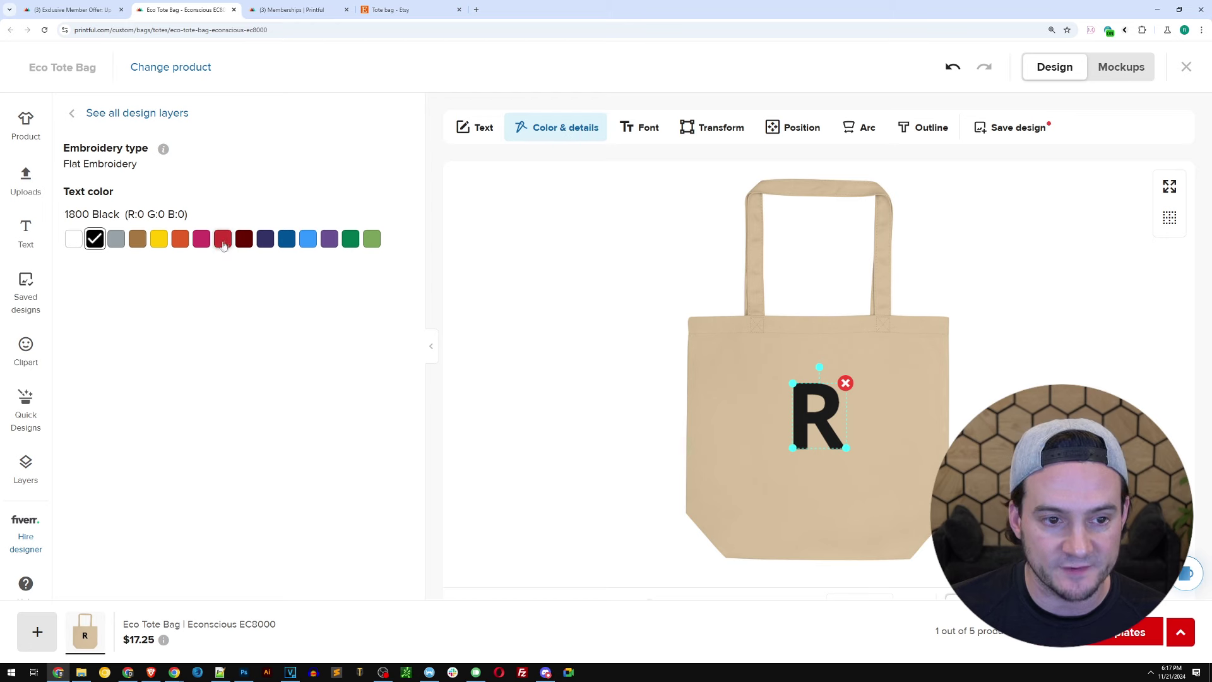
{"action": "left_click", "coordinate": [351, 240]}
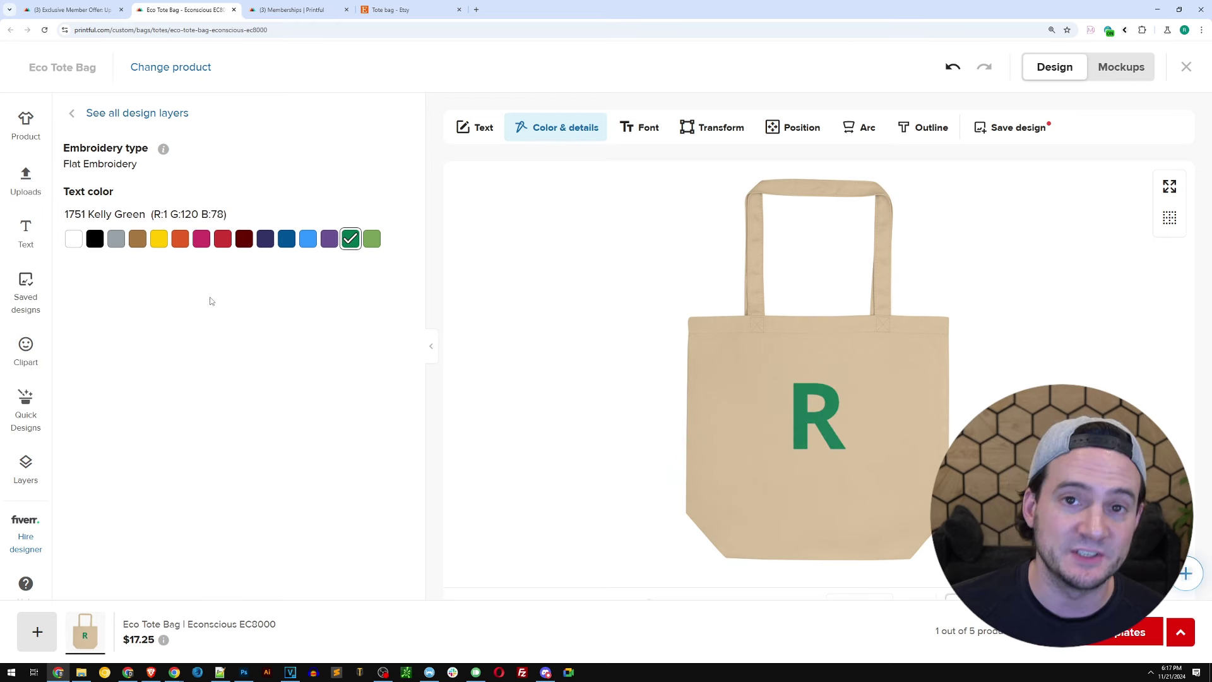
Generate the Eco Tote Bag mockups and show the preview of a woman holding the bag.
{"action": "key", "text": "Print"}
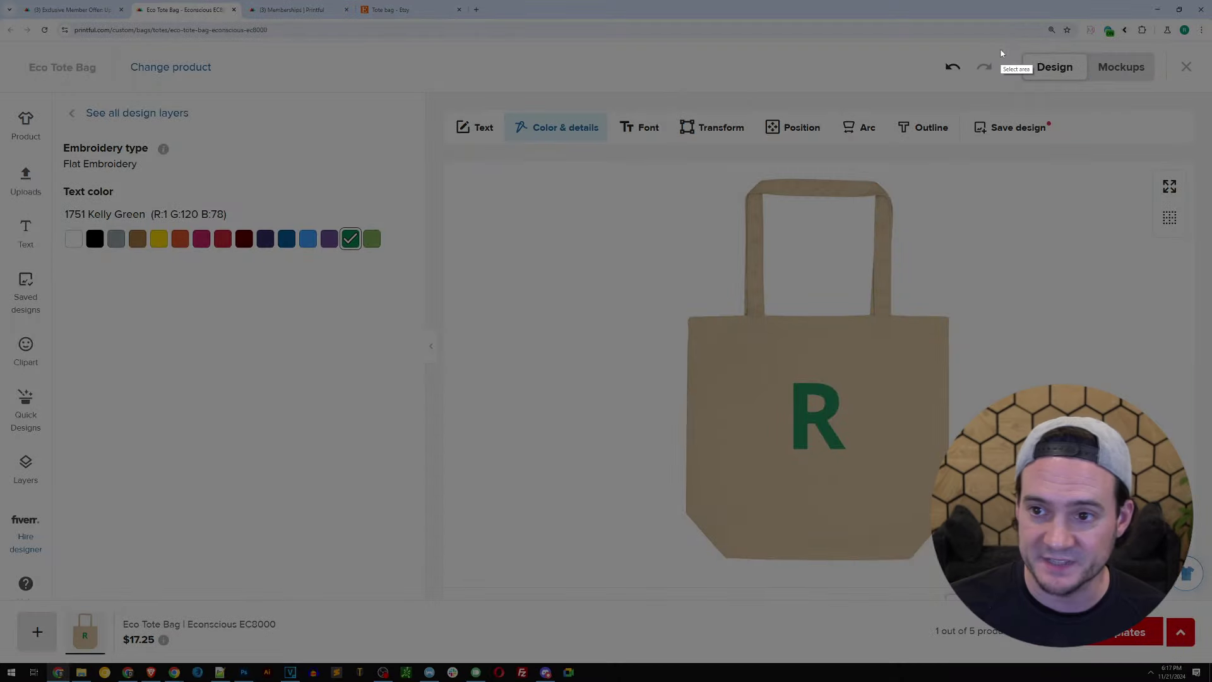
{"action": "key", "text": "Escape"}
{"action": "left_click", "coordinate": [1121, 67]}
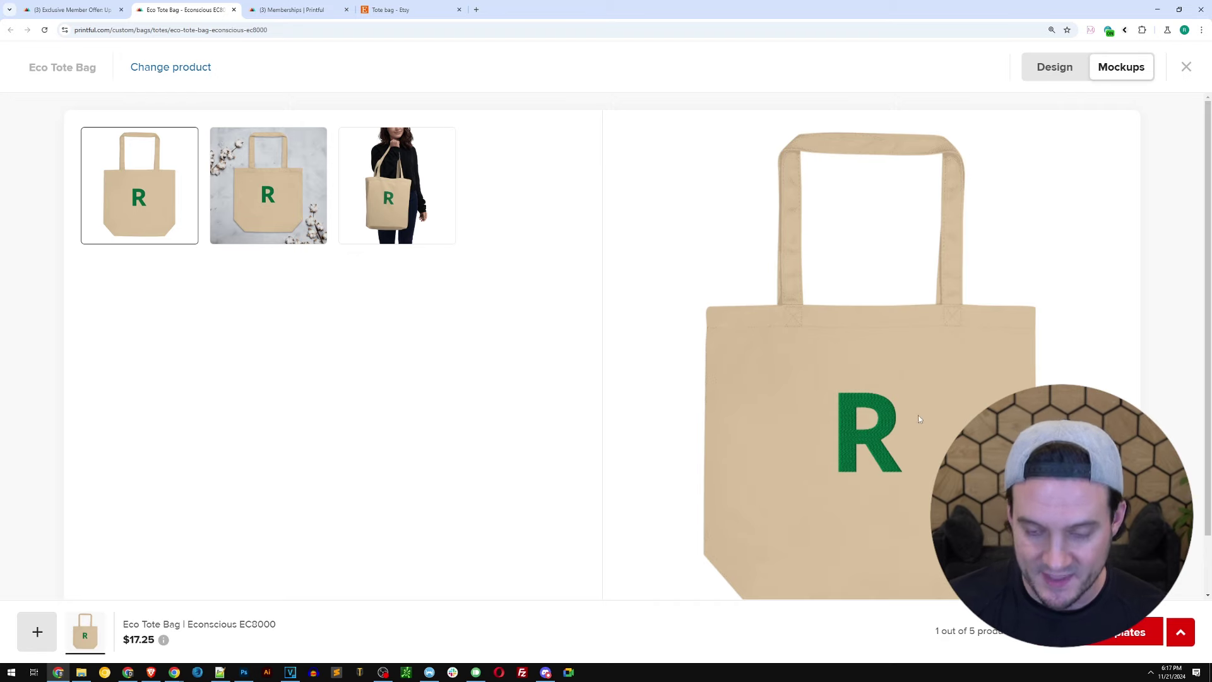
{"action": "key", "text": "Print"}
{"action": "left_click_drag", "start_coordinate": [805, 356], "coordinate": [950, 500]}
{"action": "key", "text": "ctrl+c"}
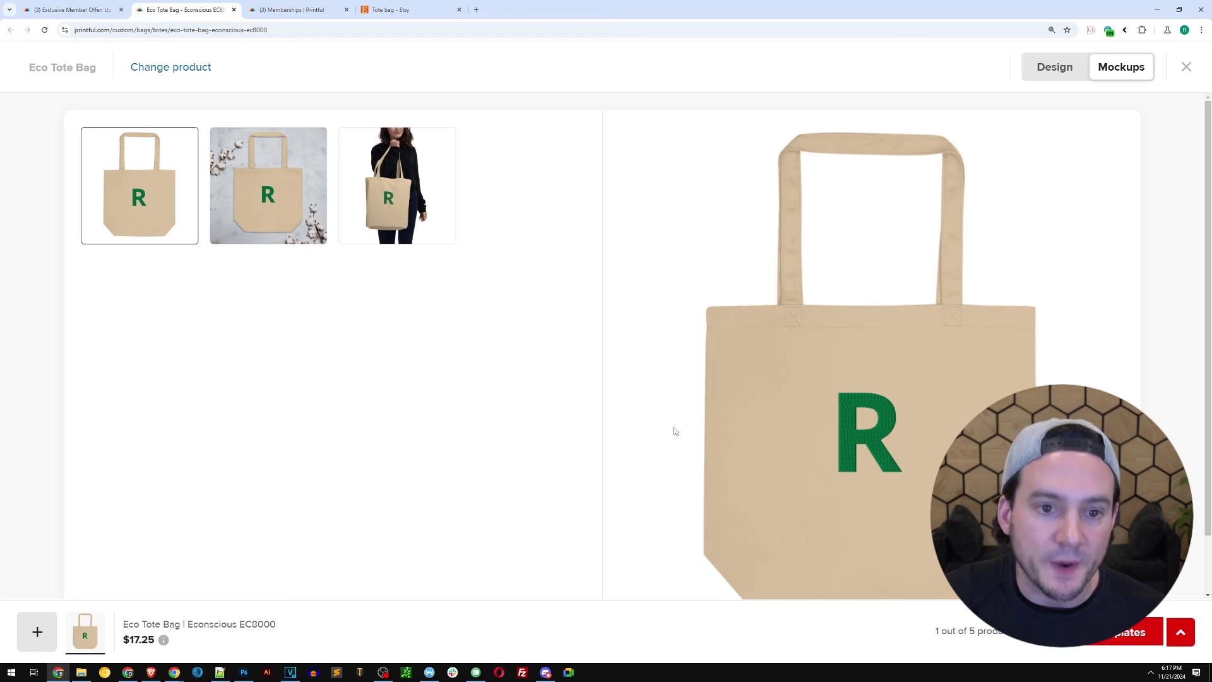
{"action": "left_click", "coordinate": [450, 199]}
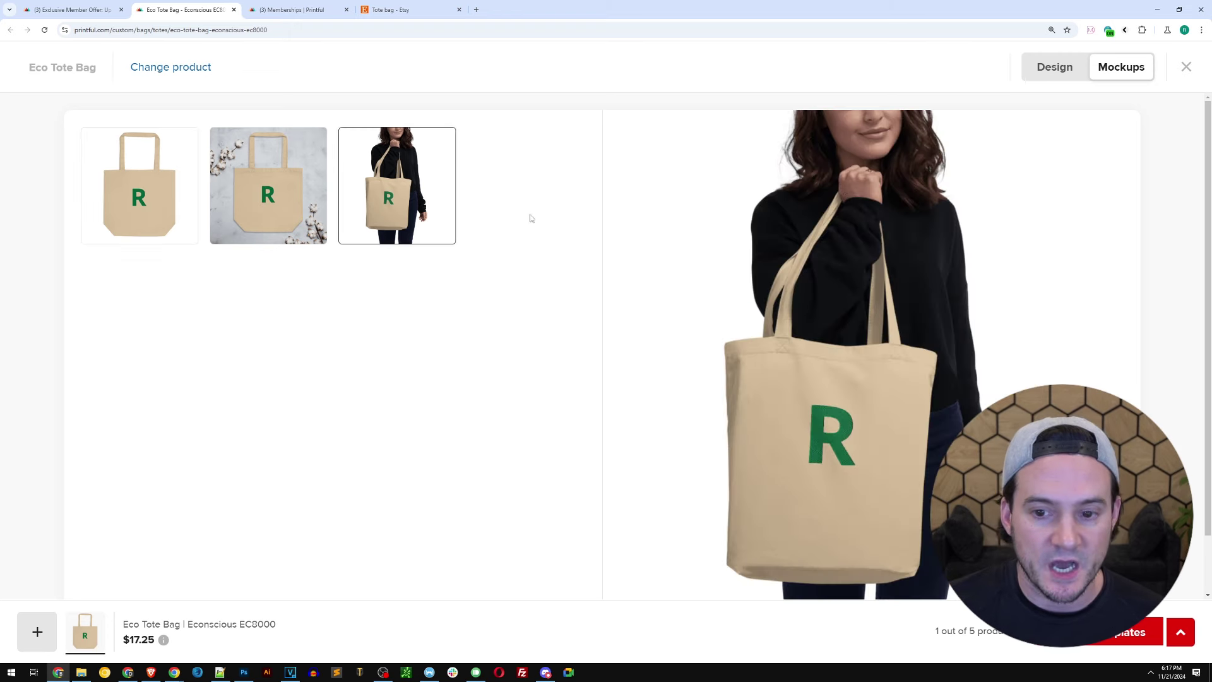
{"action": "left_click", "coordinate": [391, 10]}
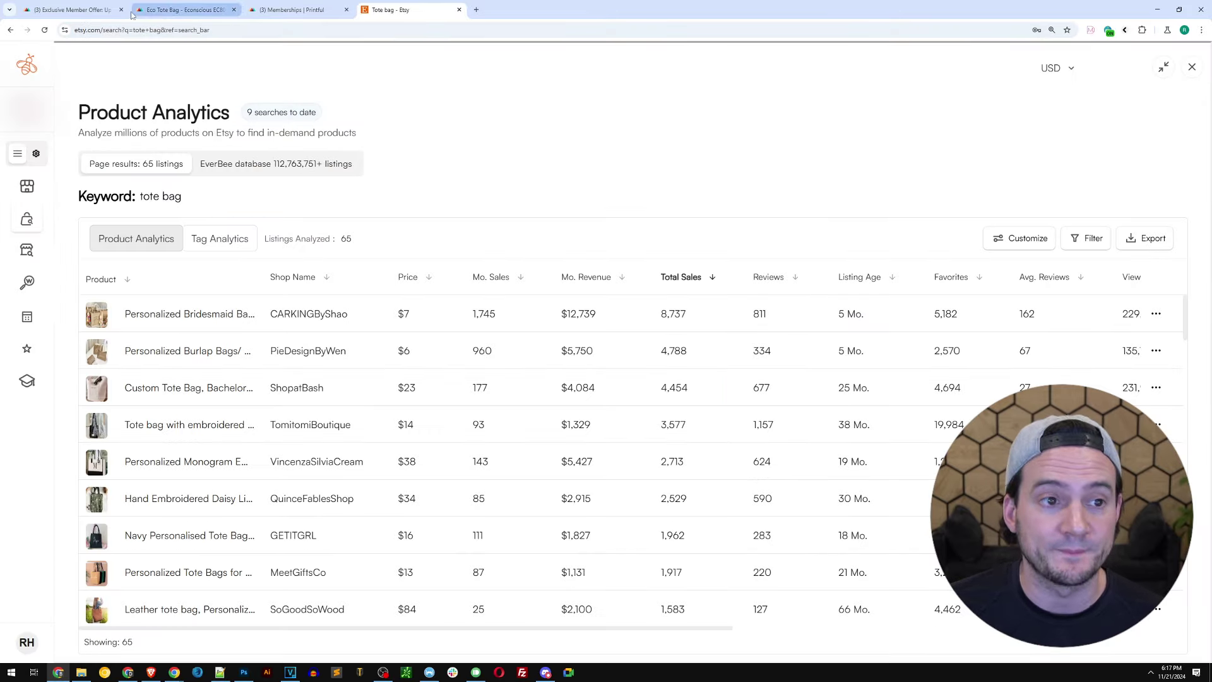
{"action": "left_click", "coordinate": [171, 11]}
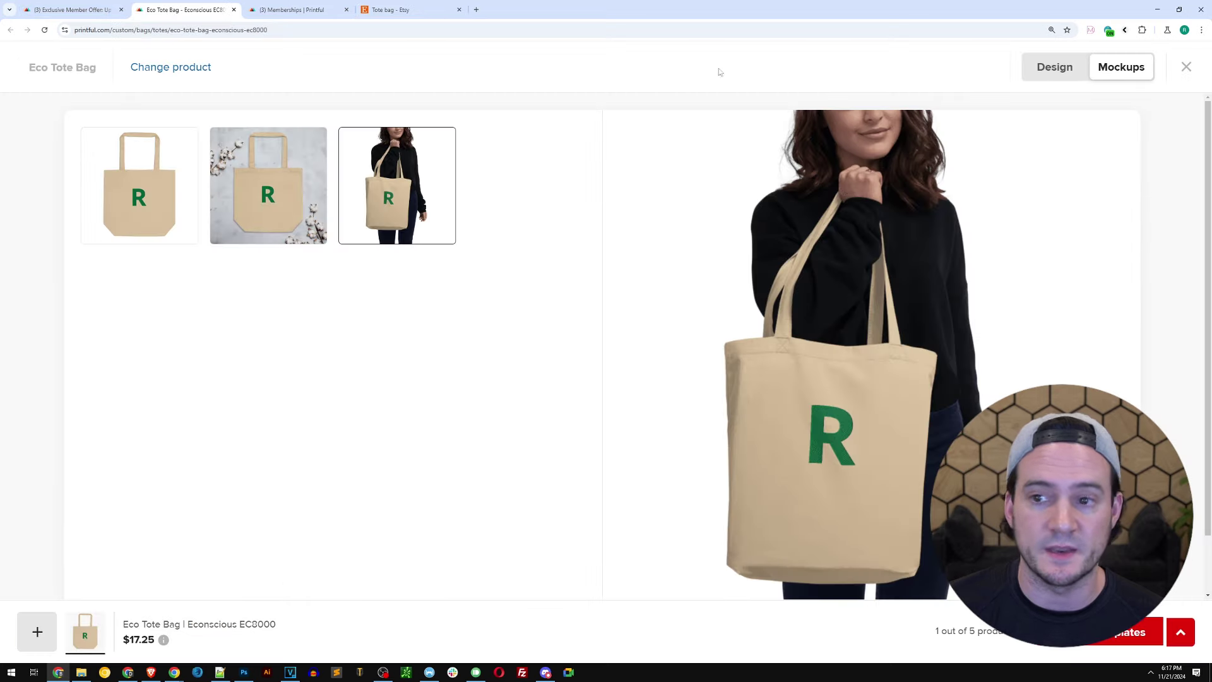
Compare the blank $15.25 Eco Tote Bag with the $17.25 green R design version.
{"action": "left_click", "coordinate": [1079, 75]}
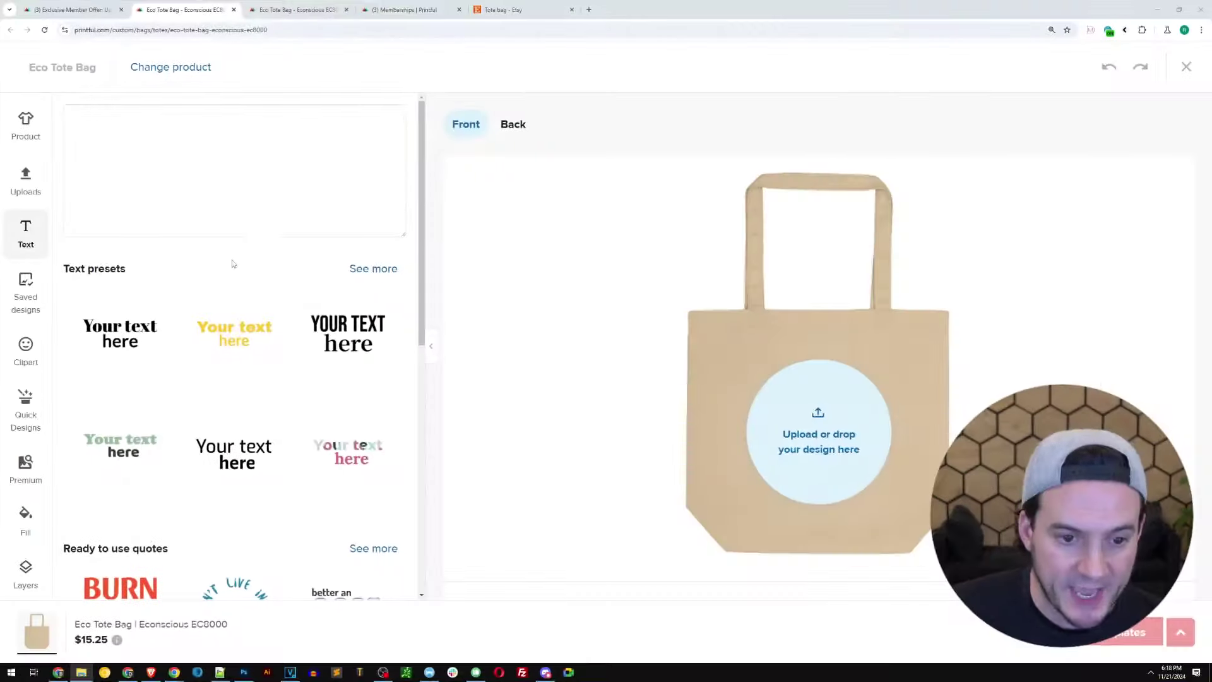
{"action": "left_click", "coordinate": [301, 11]}
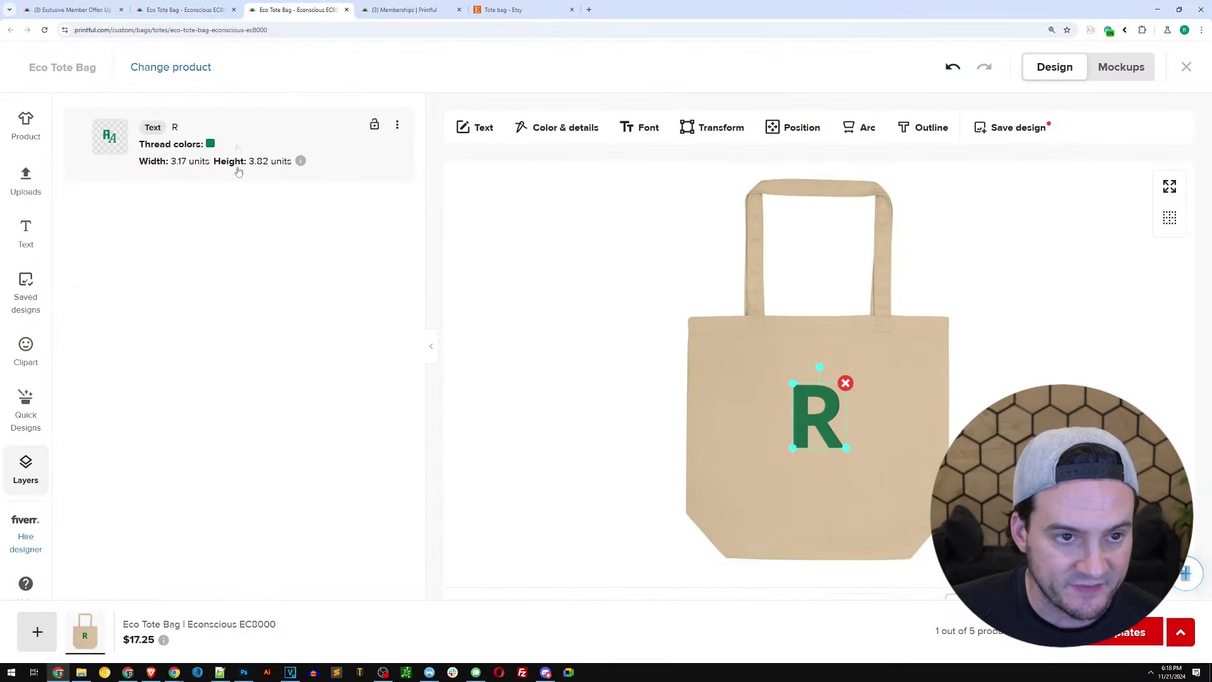
{"action": "key", "text": "ctrl+shift+Tab"}
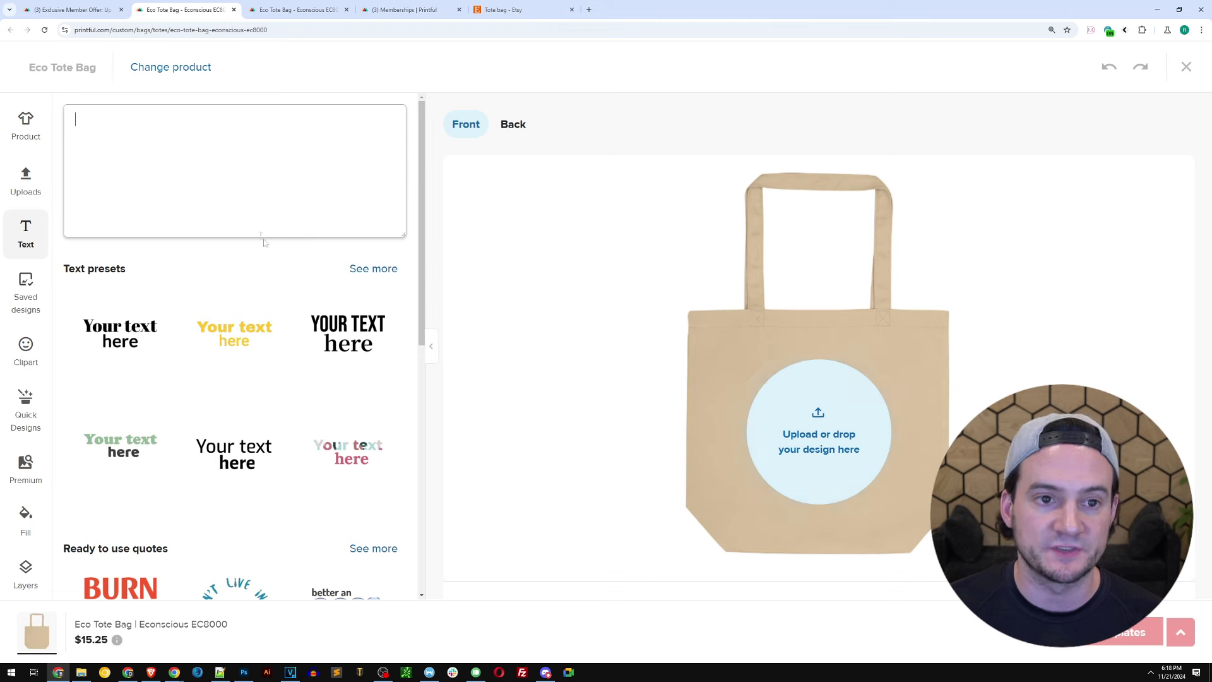
{"action": "left_click", "coordinate": [300, 11]}
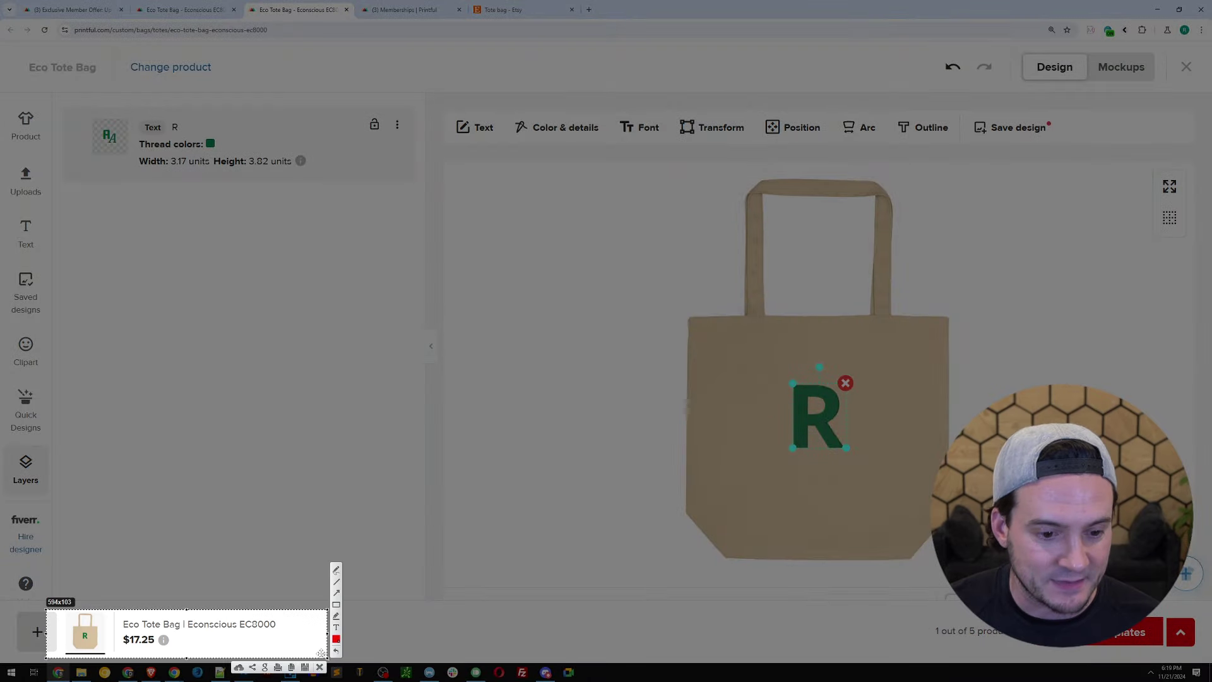
{"action": "left_click", "coordinate": [177, 14]}
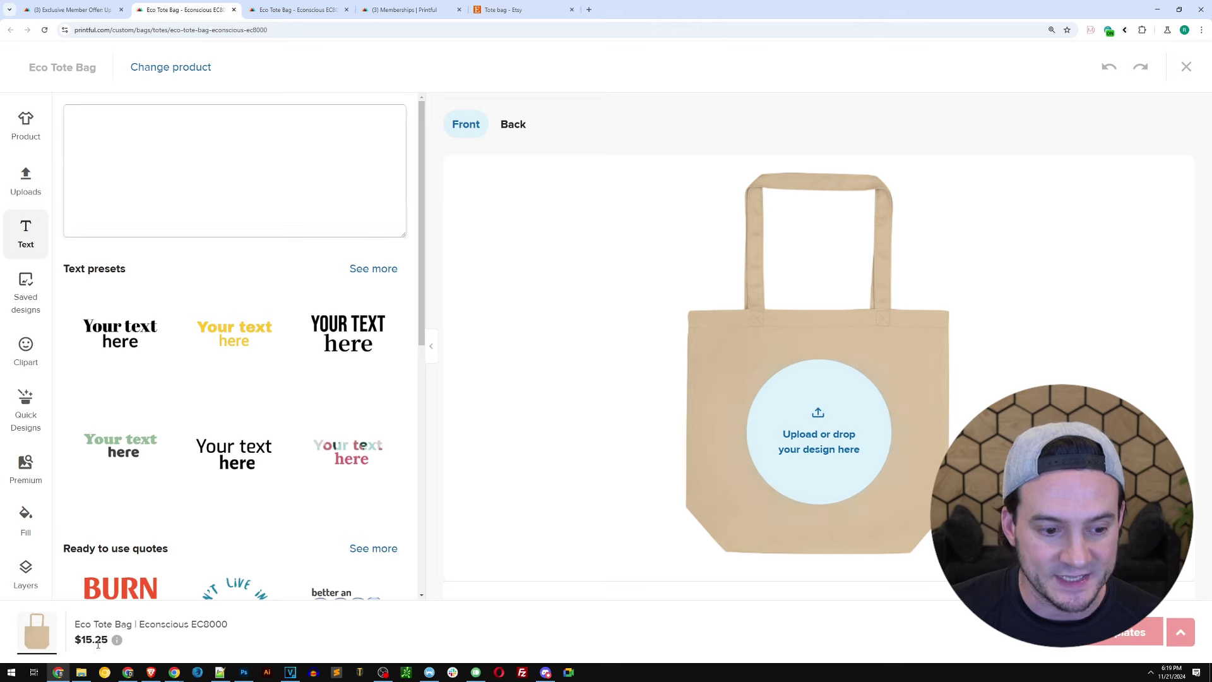
{"action": "left_click", "coordinate": [73, 10]}
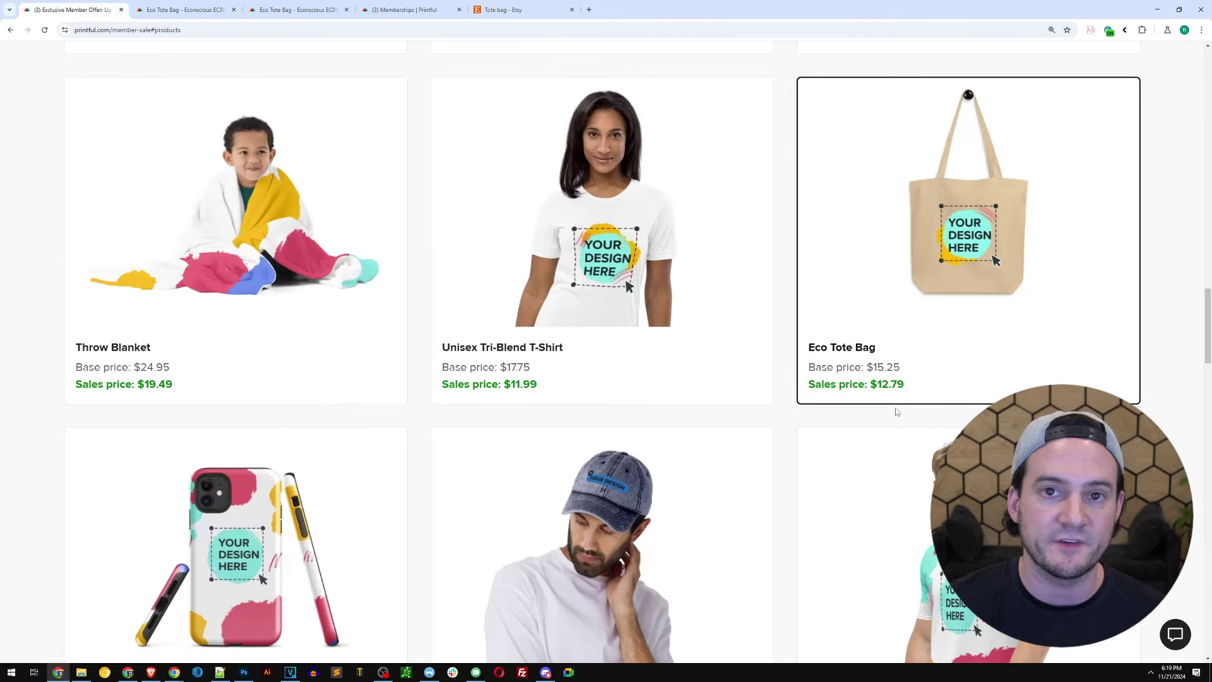
Search Etsy for 'iphone cases' and open EverBee Product Analytics on the 67 listings.
{"action": "scroll", "coordinate": [806, 227], "scroll_direction": "down", "scroll_amount": 2}
{"action": "scroll", "coordinate": [805, 227], "scroll_direction": "down", "scroll_amount": 3}
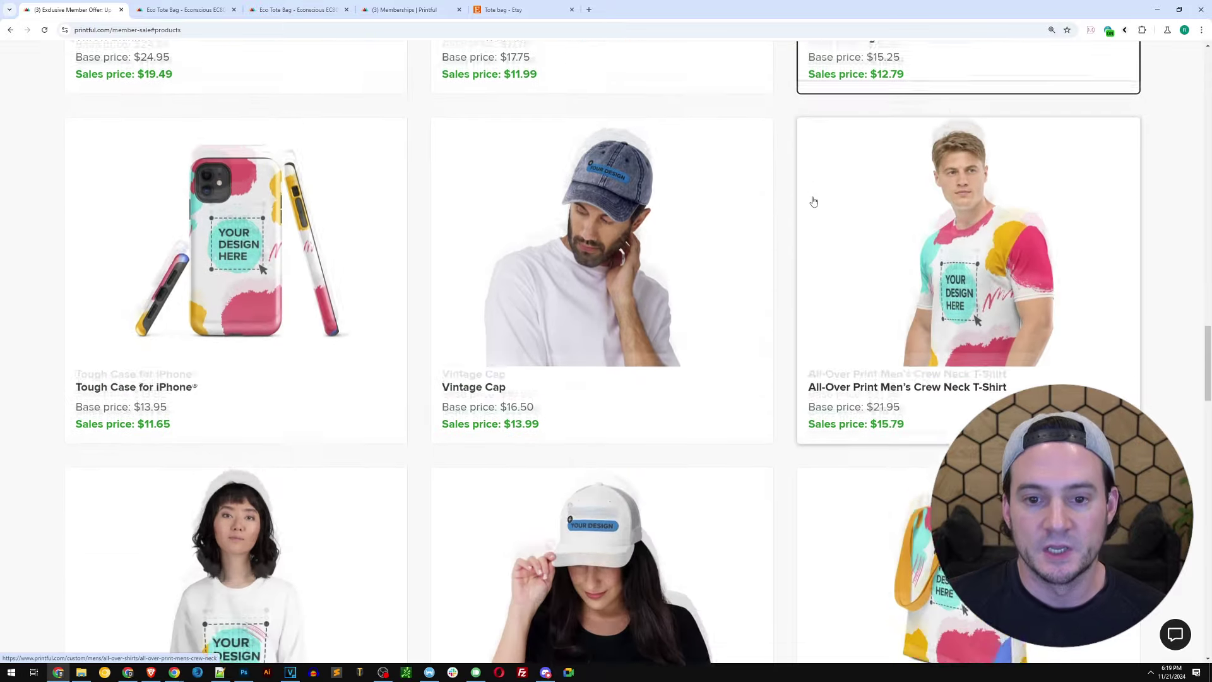
{"action": "left_click", "coordinate": [524, 9]}
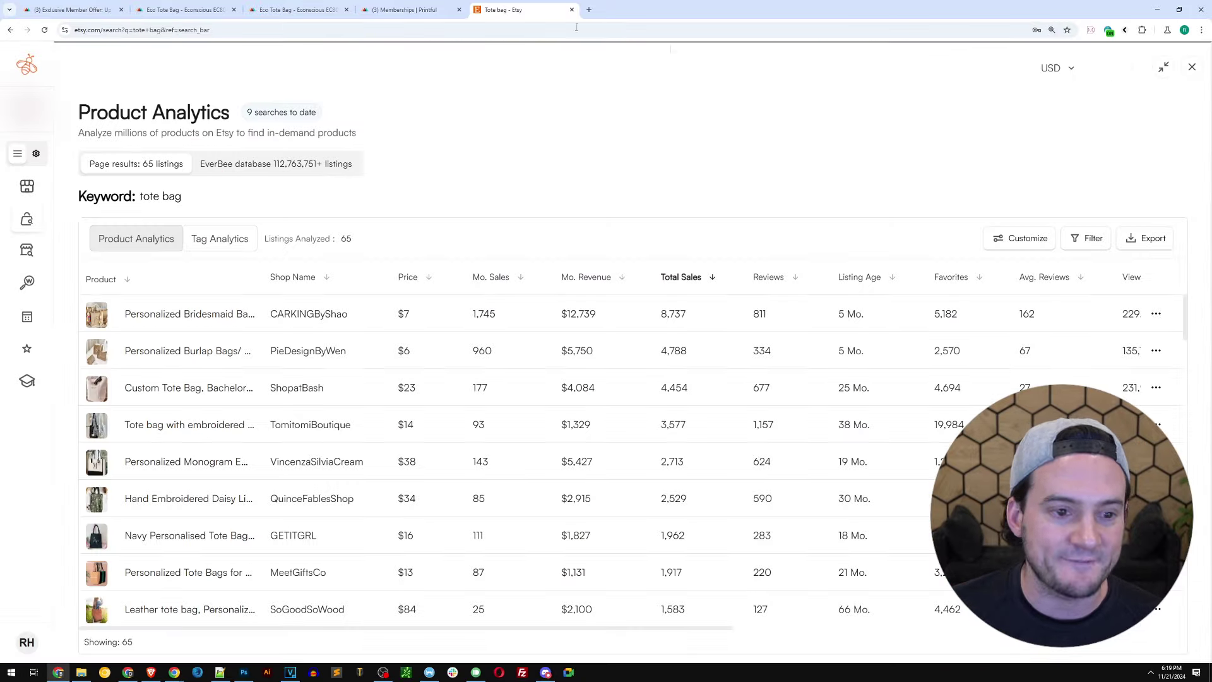
{"action": "left_click", "coordinate": [1188, 78]}
{"action": "left_click", "coordinate": [457, 65]}
{"action": "key", "text": "ctrl+a"}
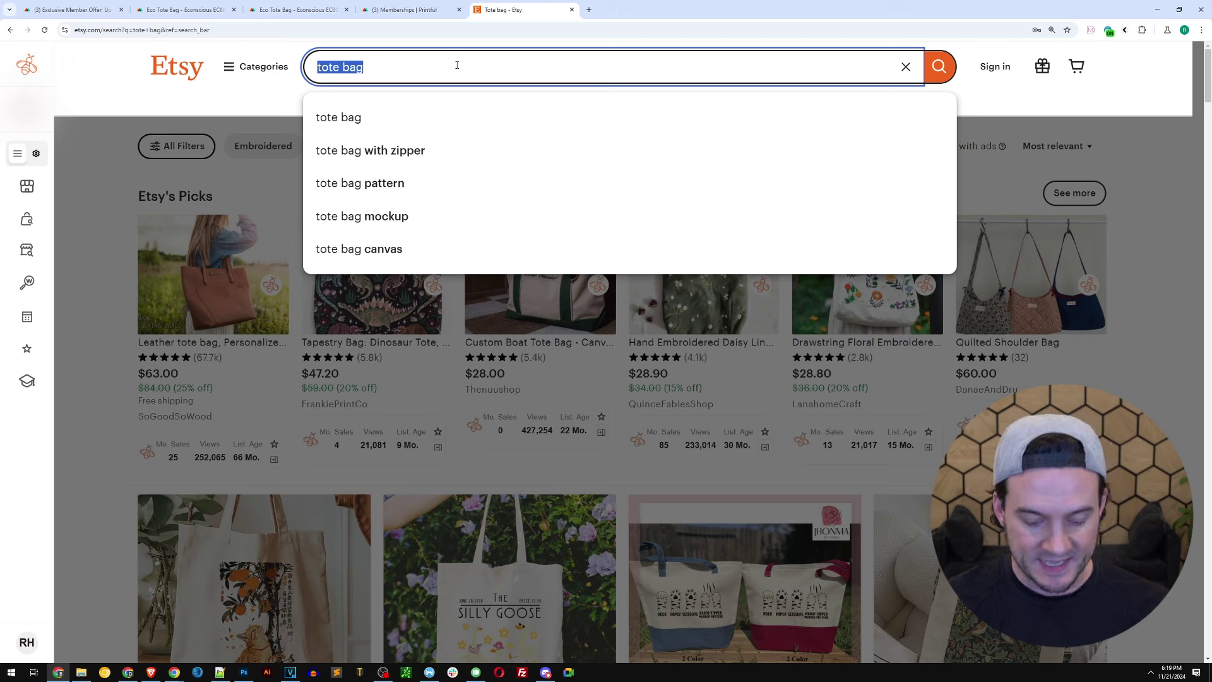
{"action": "type", "text": "iphone cases"}
{"action": "key", "text": "Return"}
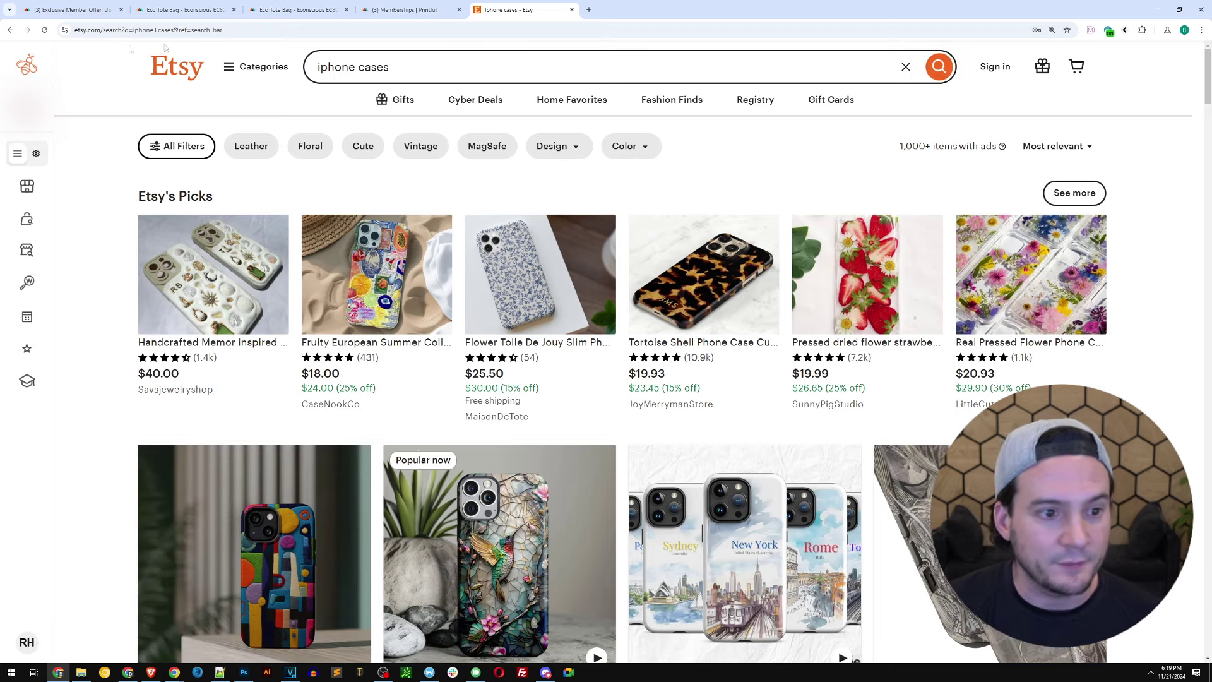
{"action": "mouse_move", "coordinate": [19, 153]}
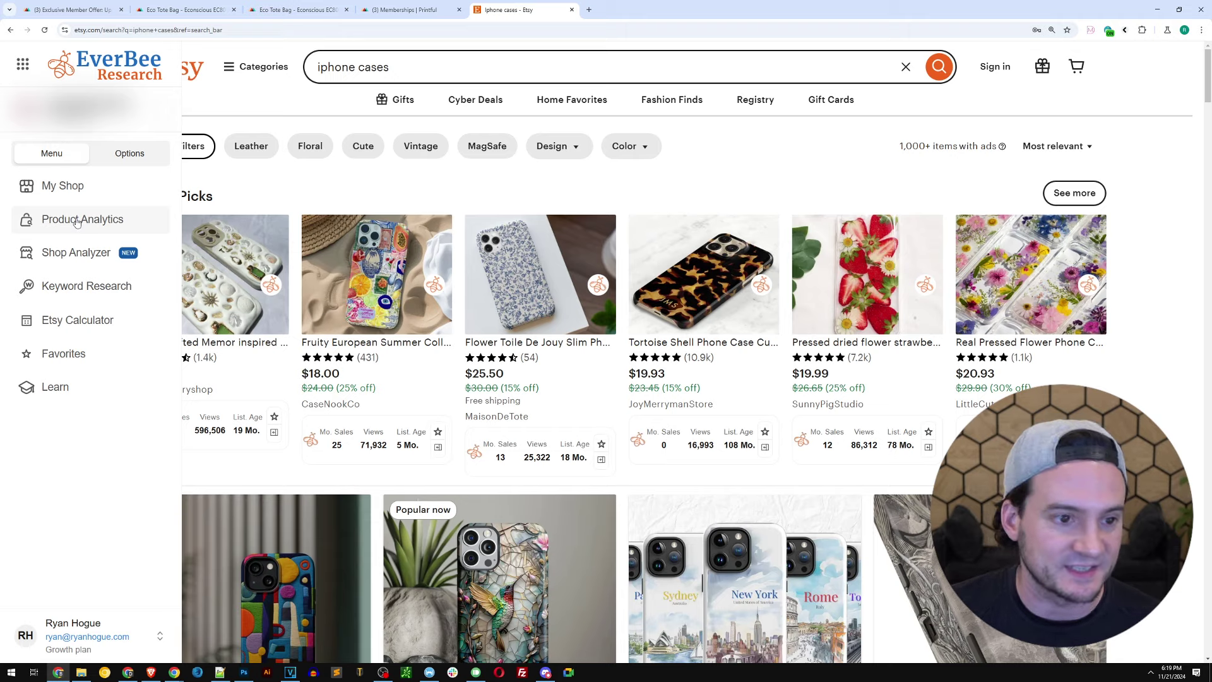
{"action": "left_click", "coordinate": [76, 220]}
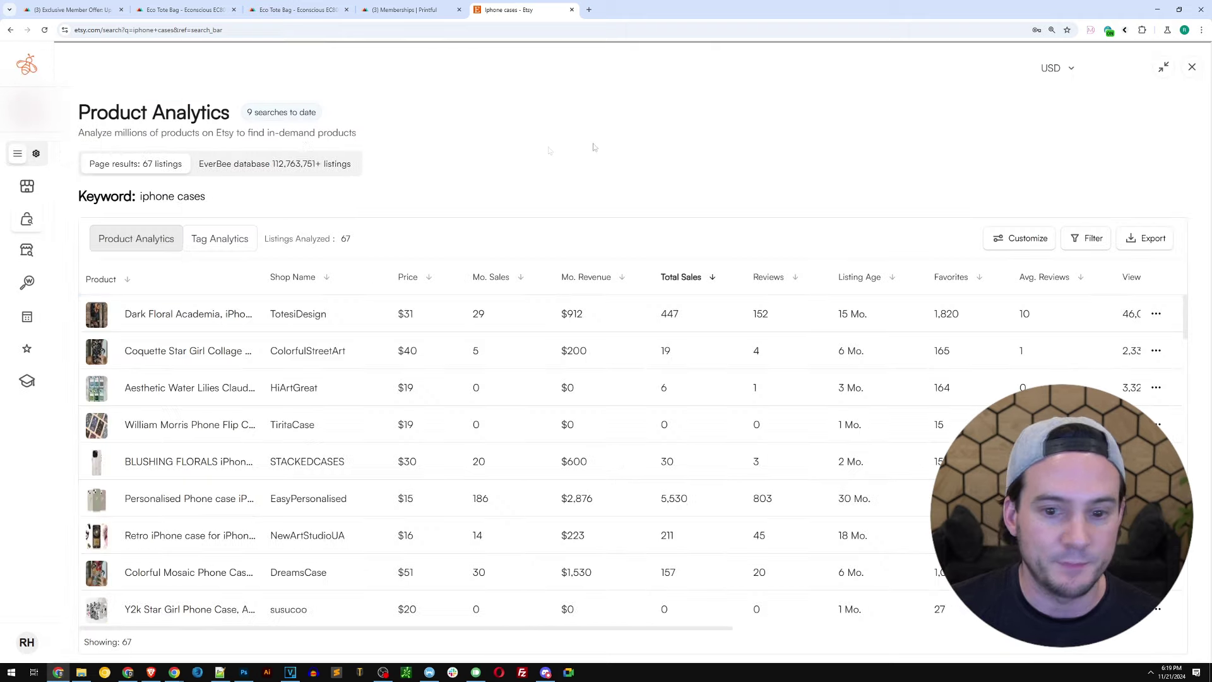
Sort the iphone cases analytics by monthly sales, with ModPawsUS's pet case on top at 470.
{"action": "left_click", "coordinate": [521, 283]}
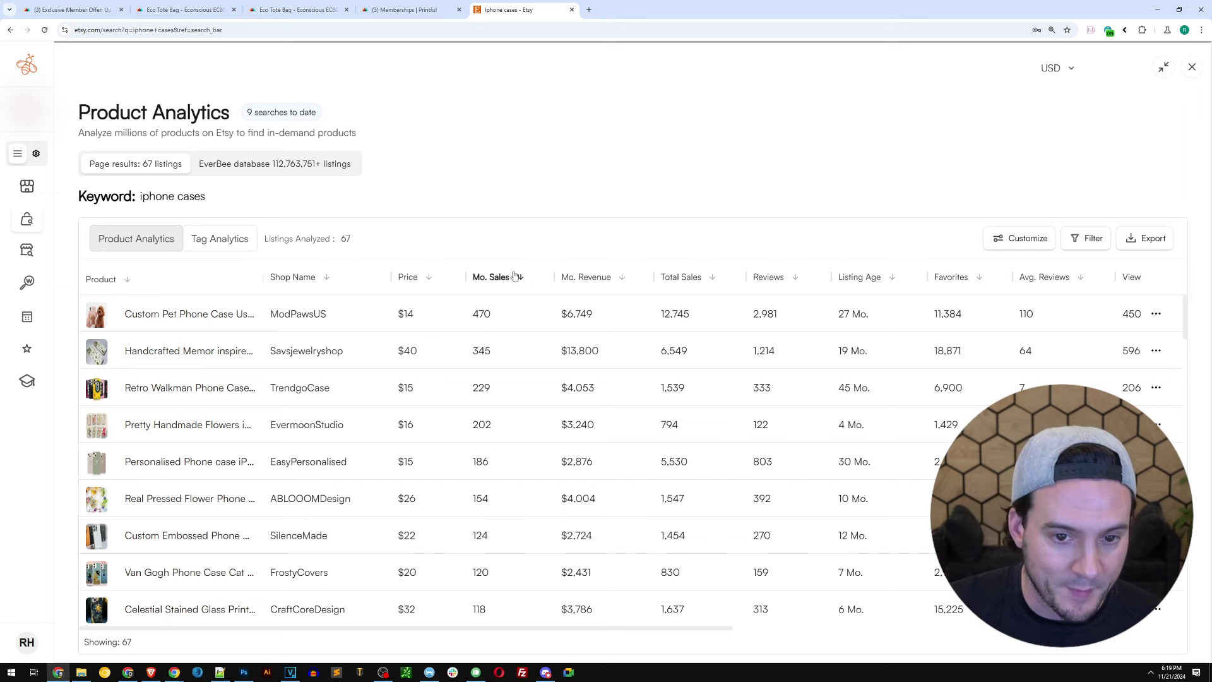
{"action": "mouse_move", "coordinate": [95, 315]}
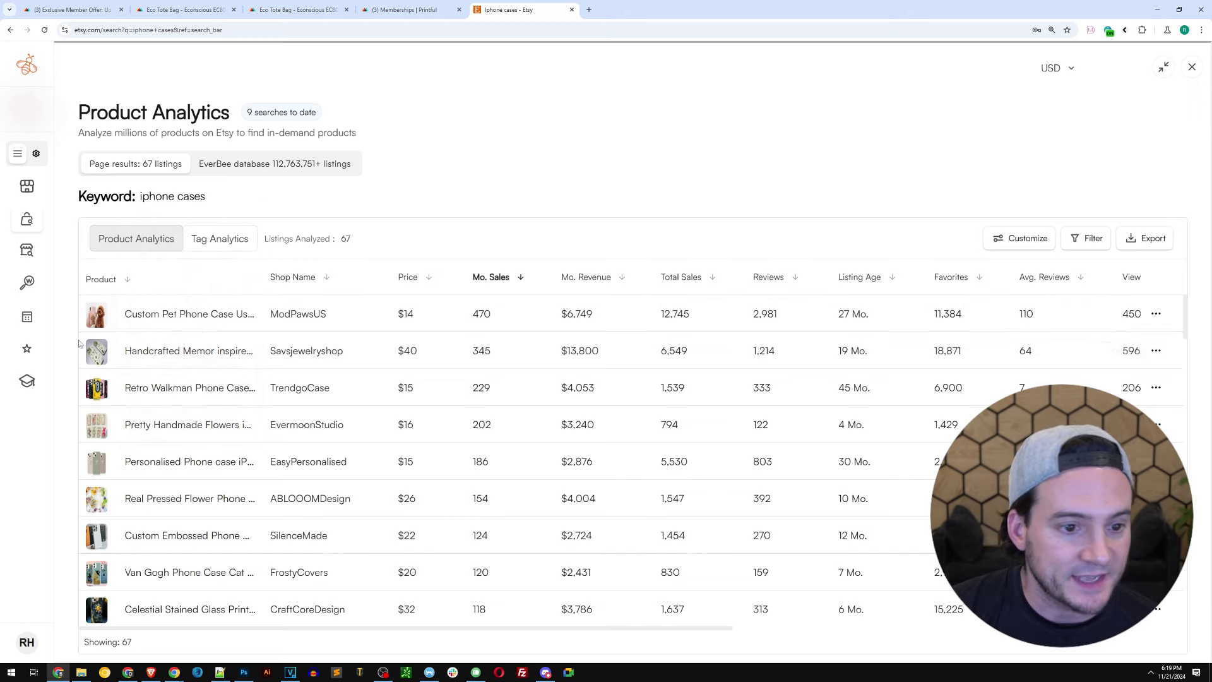
{"action": "mouse_move", "coordinate": [89, 354]}
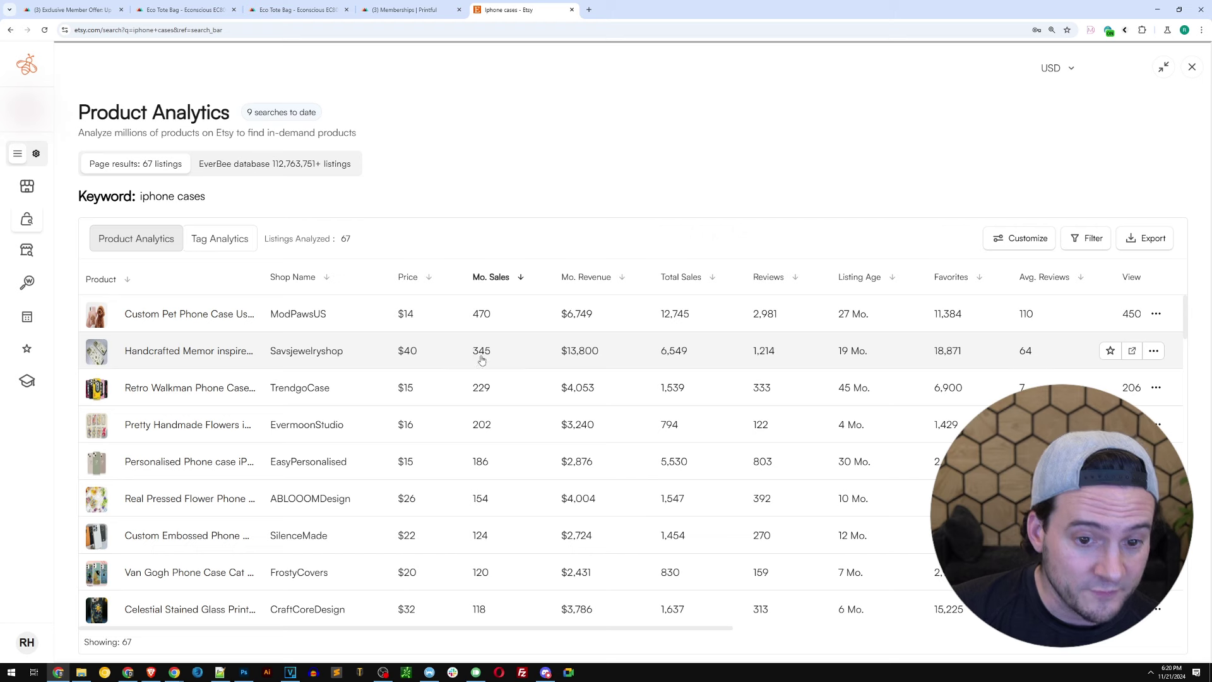
{"action": "mouse_move", "coordinate": [93, 395]}
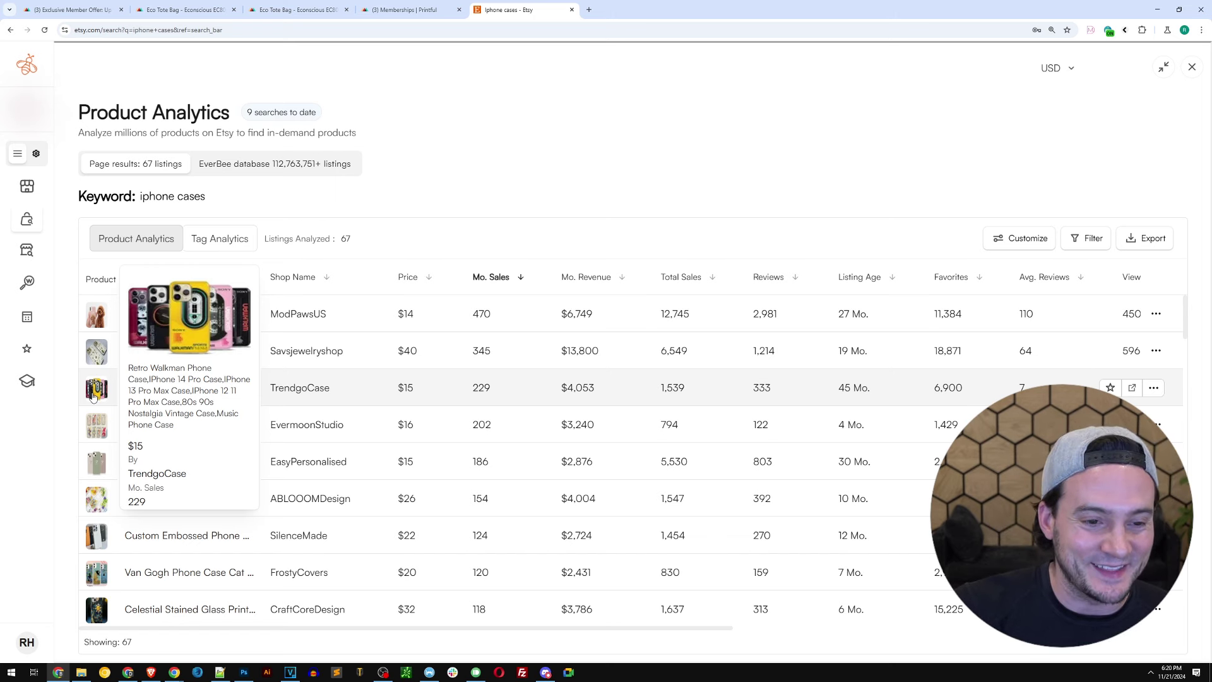
{"action": "mouse_move", "coordinate": [104, 427]}
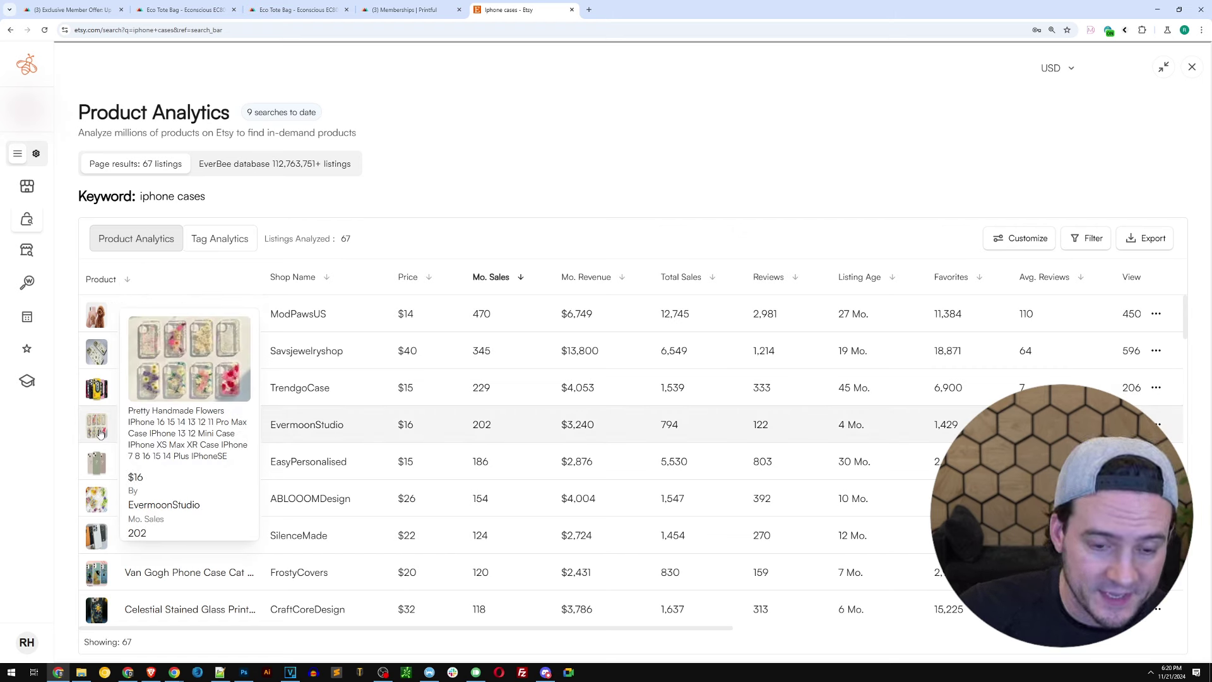
{"action": "mouse_move", "coordinate": [104, 465]}
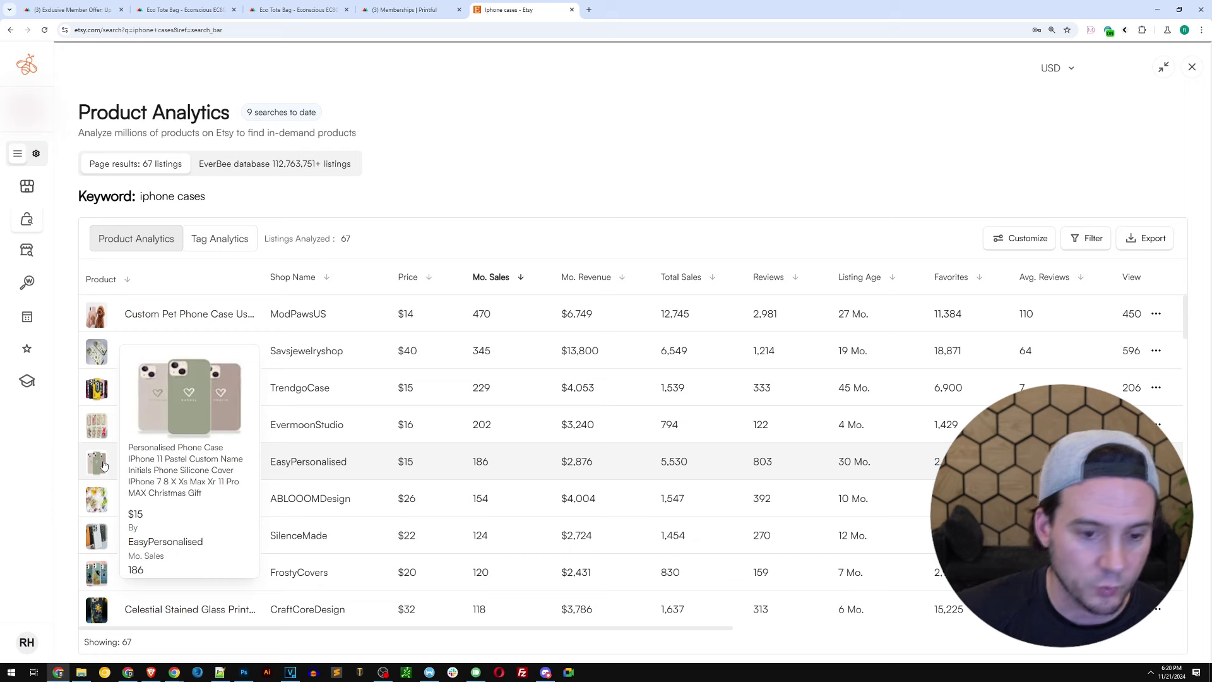
{"action": "mouse_move", "coordinate": [91, 502]}
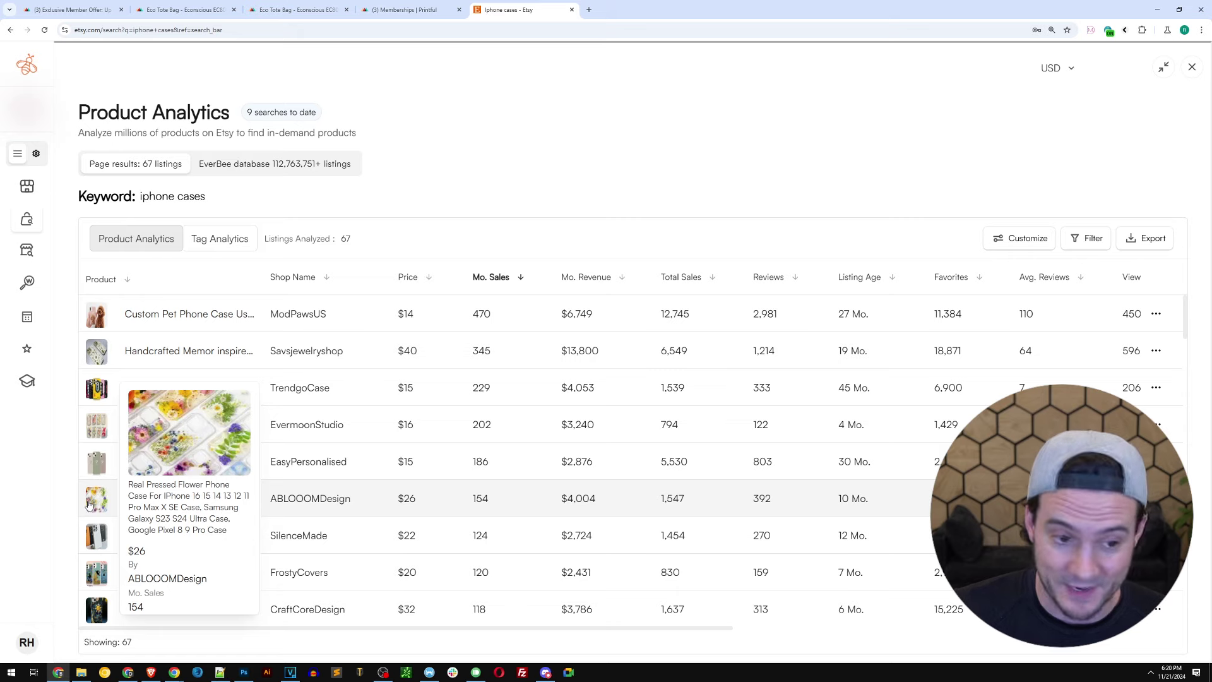
{"action": "scroll", "coordinate": [89, 505], "scroll_direction": "down", "scroll_amount": 1}
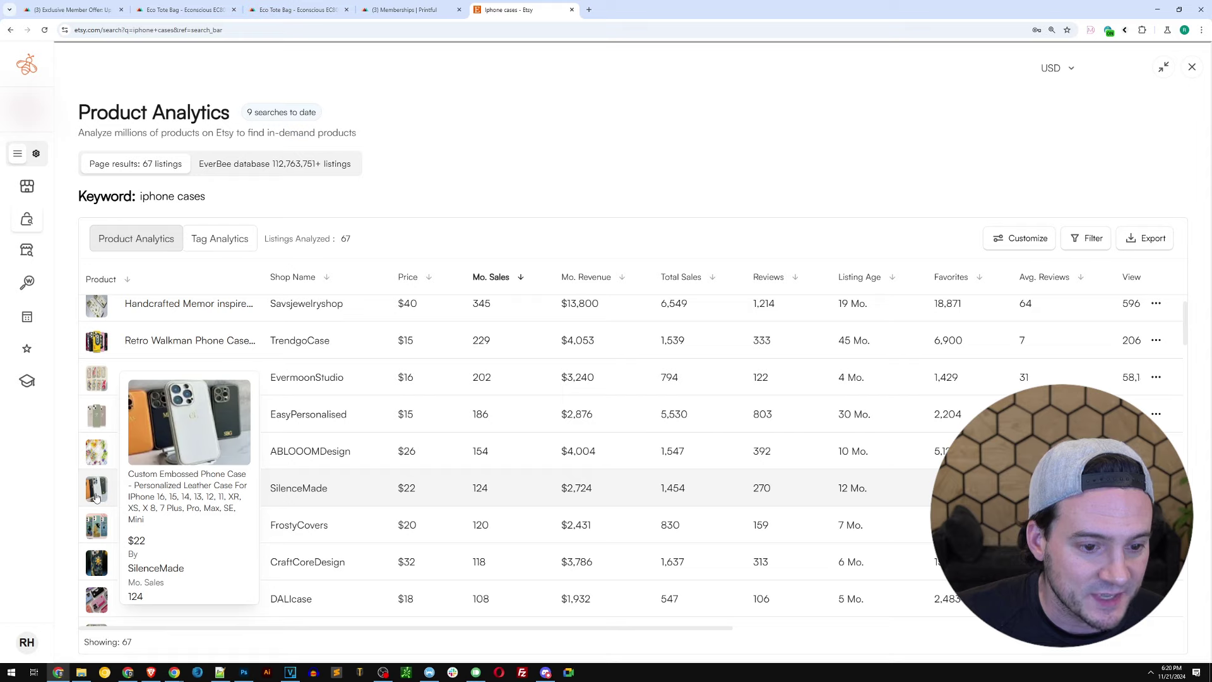
{"action": "scroll", "coordinate": [96, 498], "scroll_direction": "down", "scroll_amount": 1}
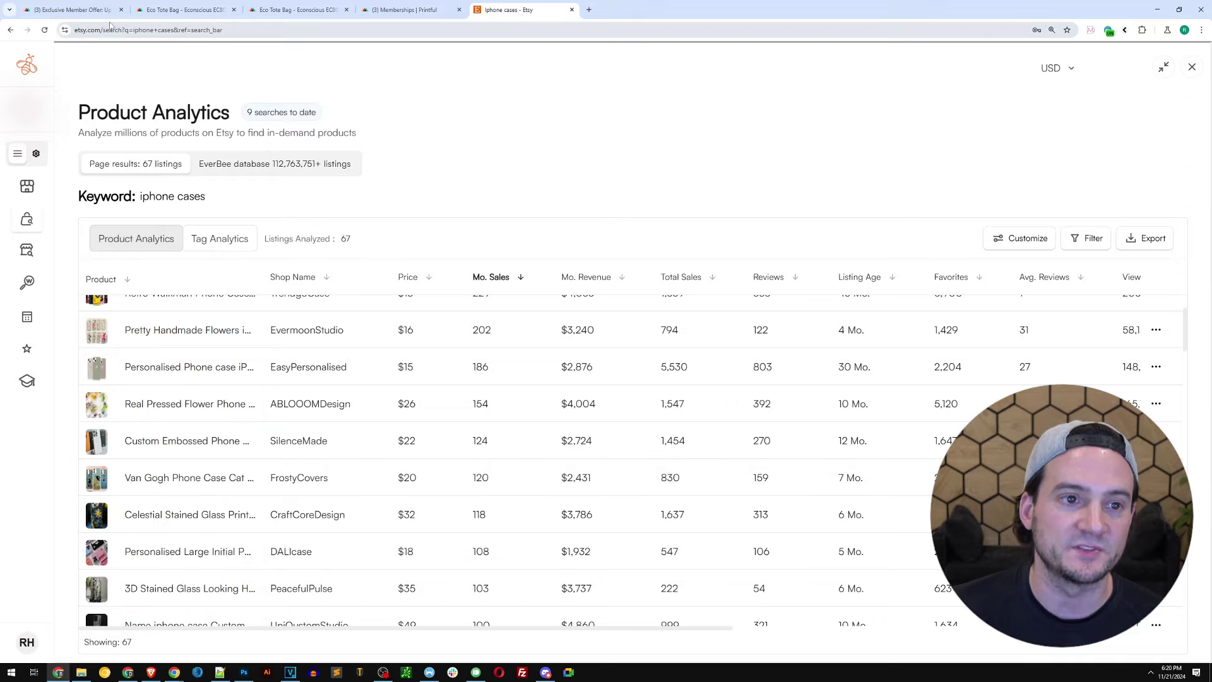
{"action": "left_click", "coordinate": [69, 10]}
Scroll Printful's member-sale list to find the Tough Case for iPhone at $11.65.
{"action": "scroll", "coordinate": [805, 251], "scroll_direction": "down", "scroll_amount": 2}
{"action": "scroll", "coordinate": [760, 344], "scroll_direction": "up", "scroll_amount": 12}
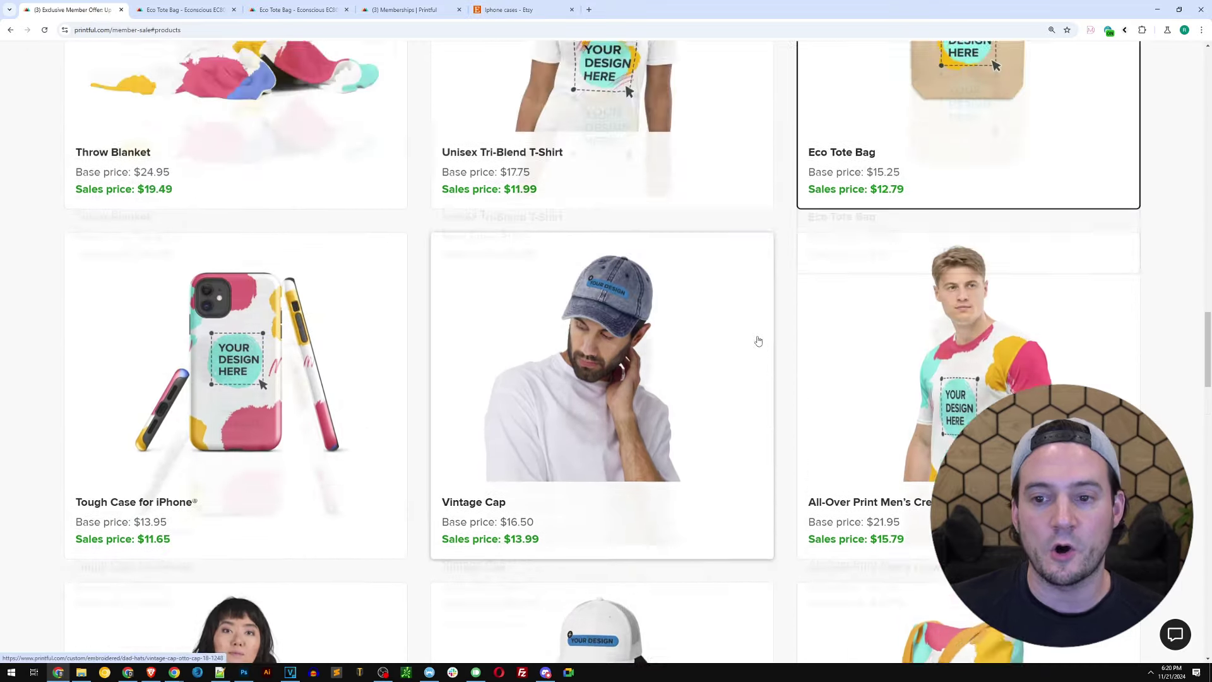